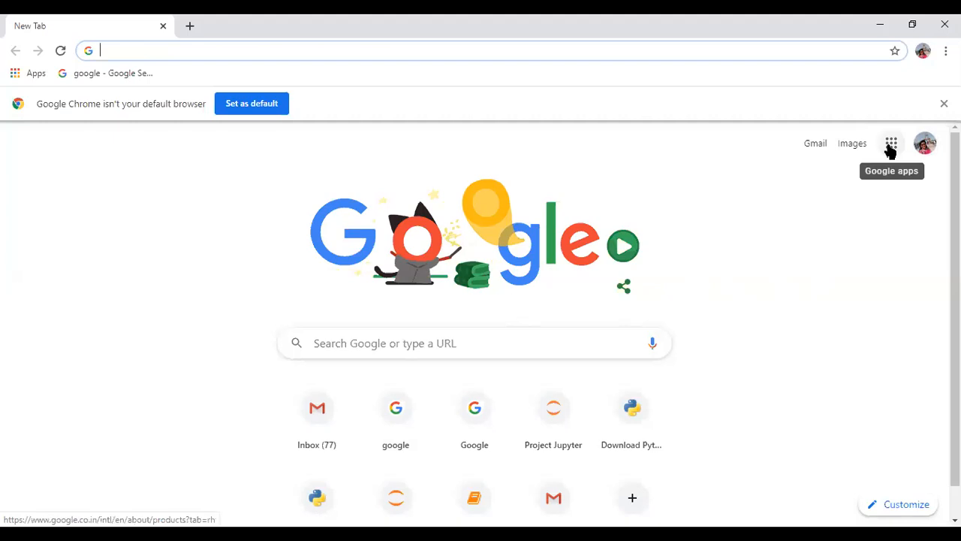
Go to Google Drive and create a new Google Form from the Course Evaluation template.
left_click(892, 150)
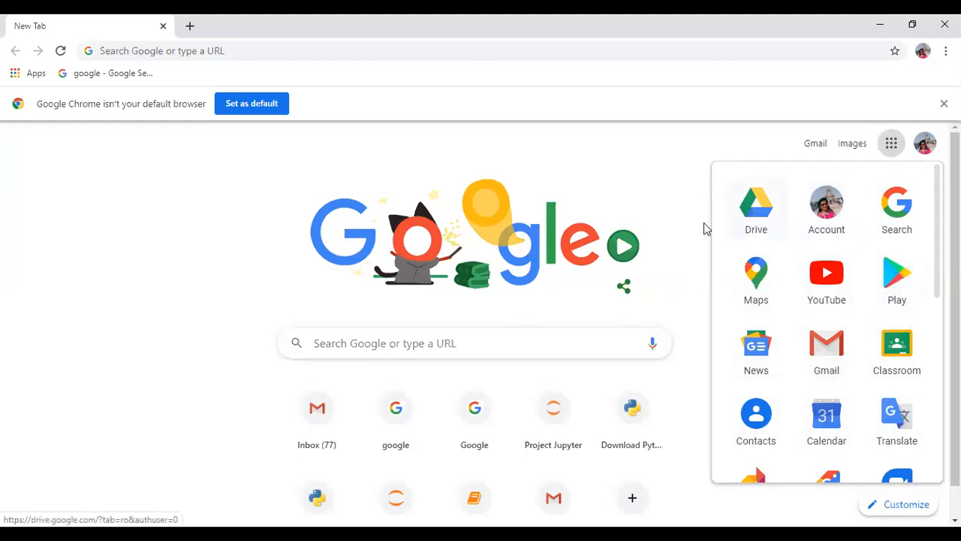
left_click(762, 216)
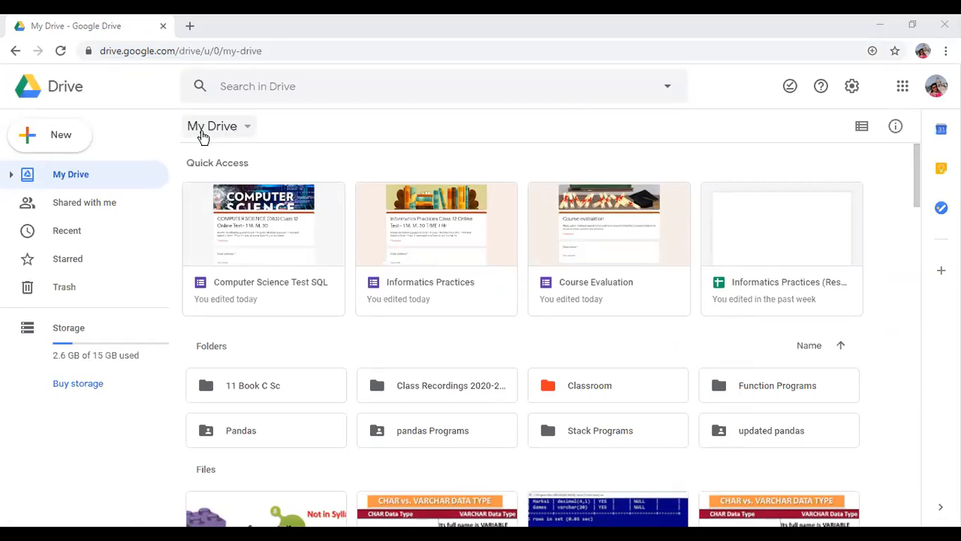
left_click(251, 129)
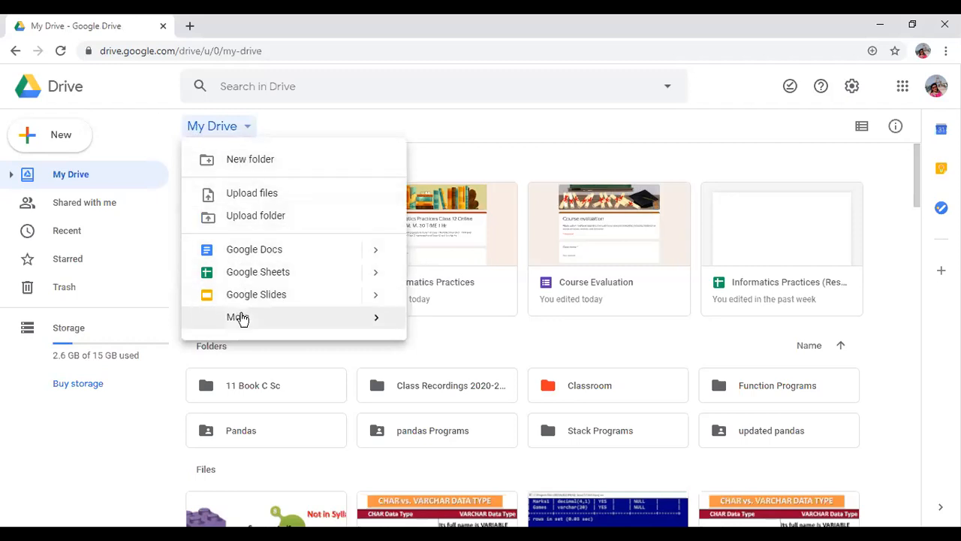
mouse_move(237, 327)
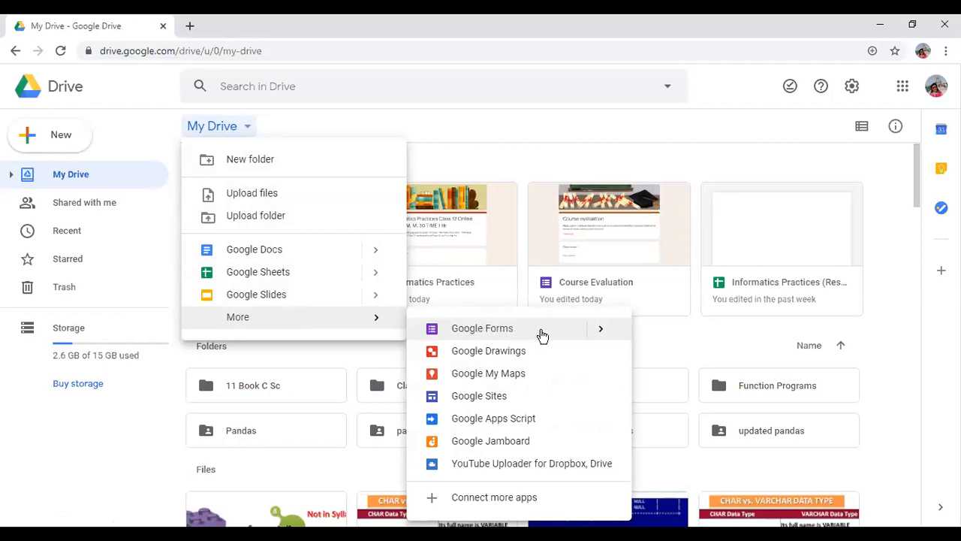
mouse_move(602, 331)
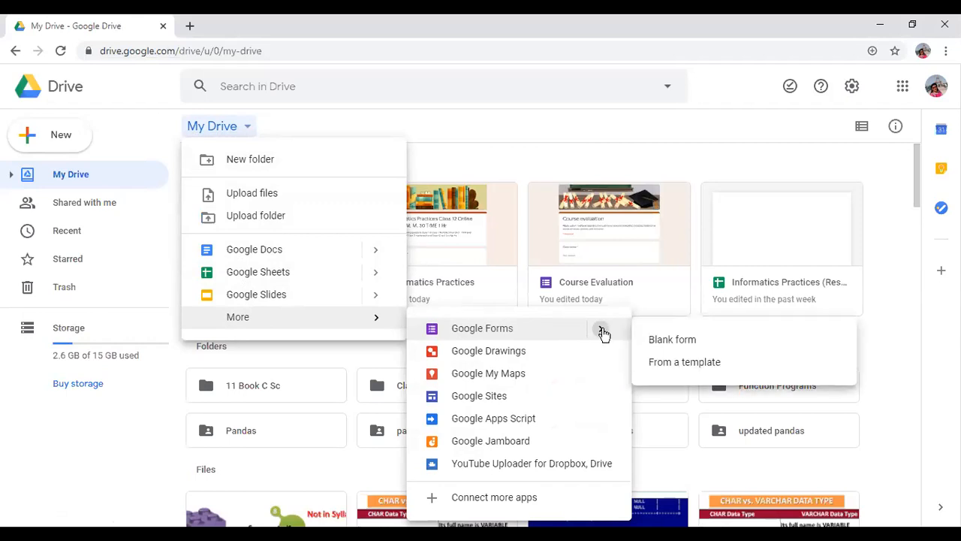
left_click(684, 362)
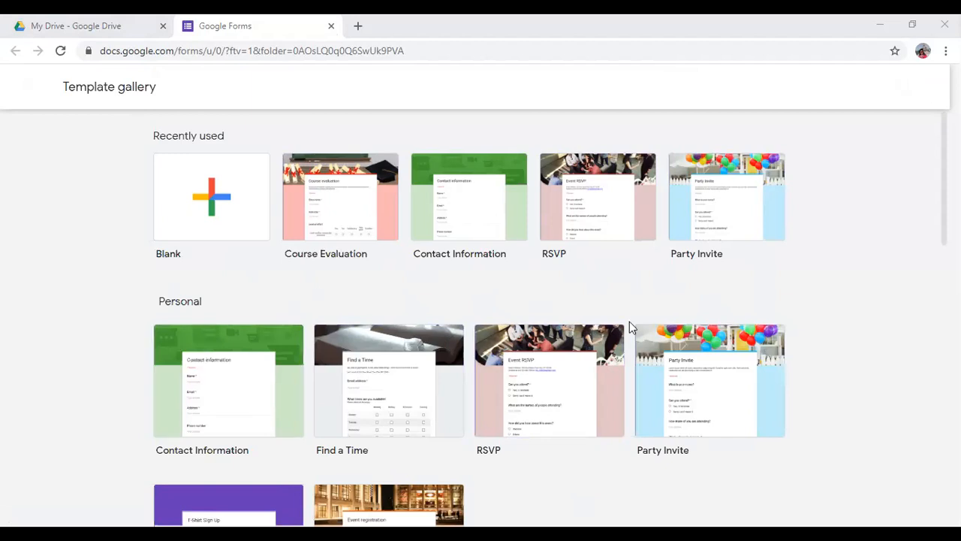
left_click(356, 218)
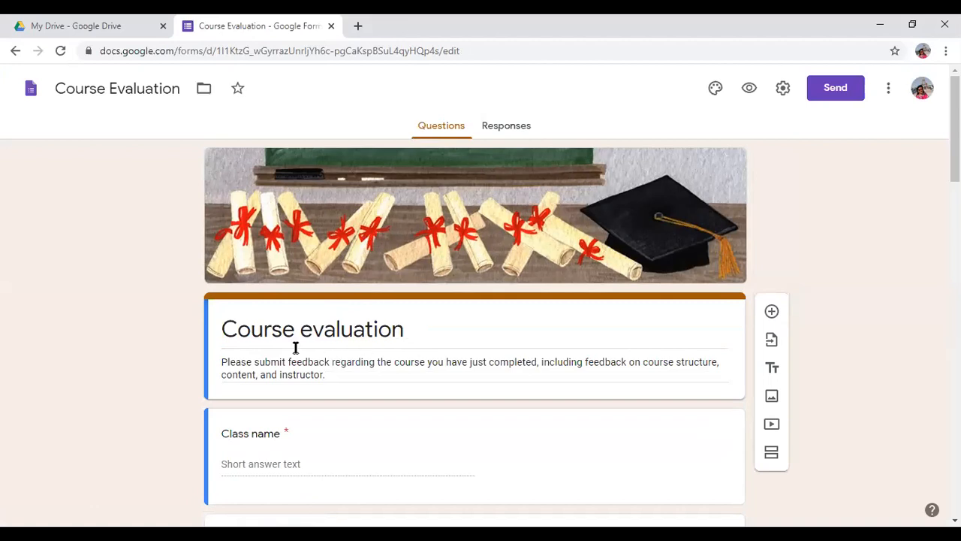
triple_click(276, 358)
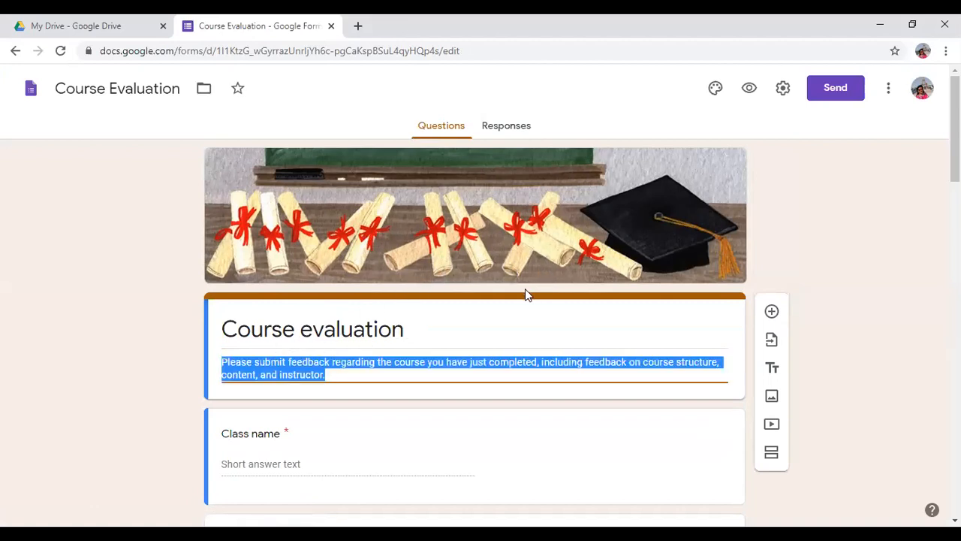
left_click(531, 263)
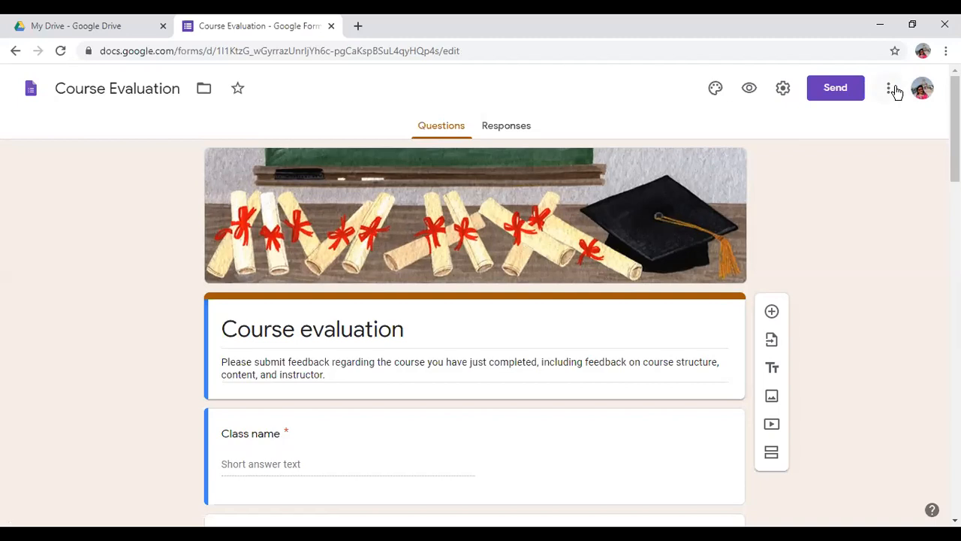
Make a copy of the Course Evaluation form named "SCHOOL ONLINE TEST" in My Drive.
left_click(891, 91)
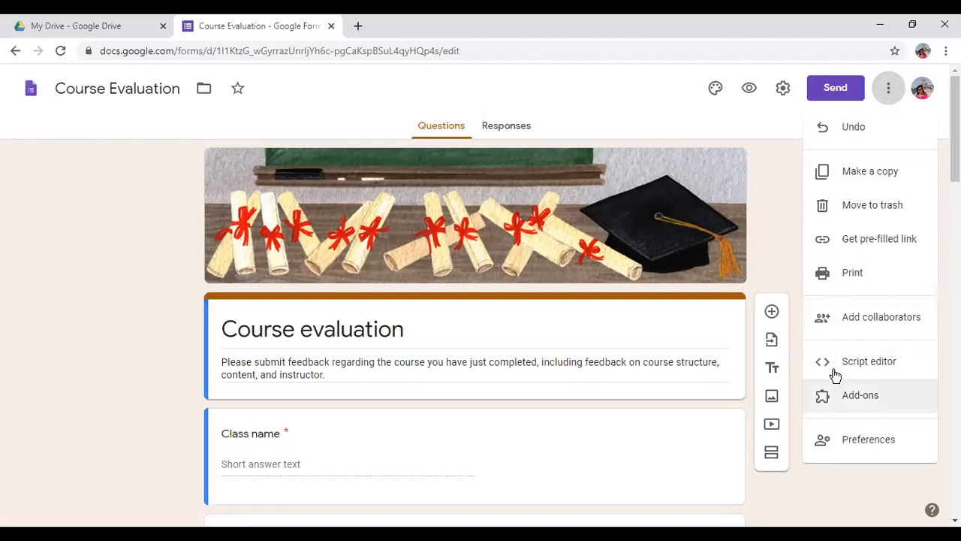
left_click(861, 173)
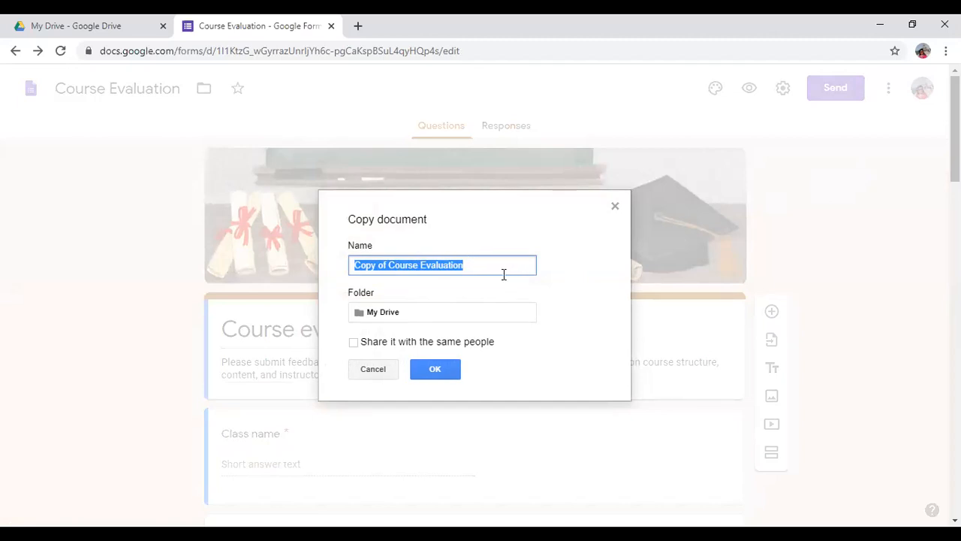
type("SCHOOL ON")
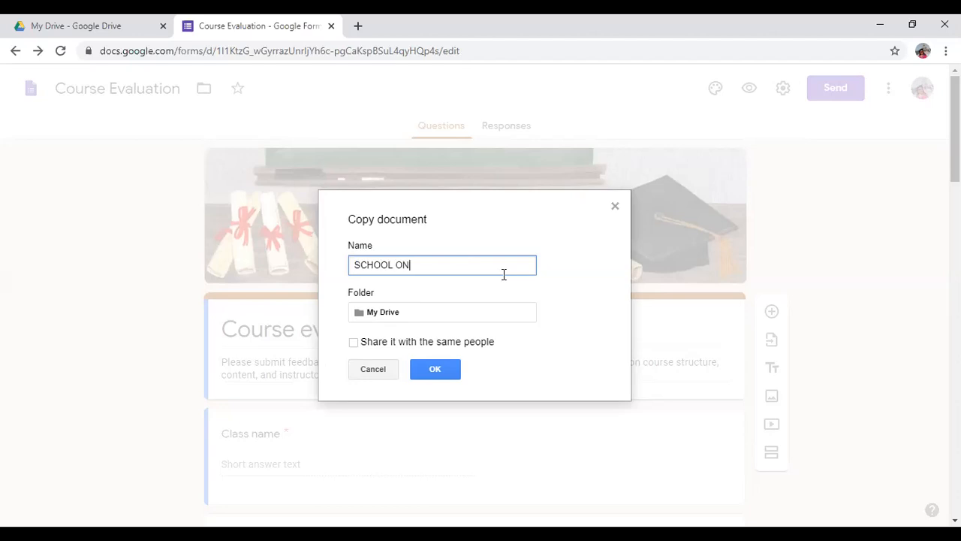
type("LINE TES")
left_click(368, 318)
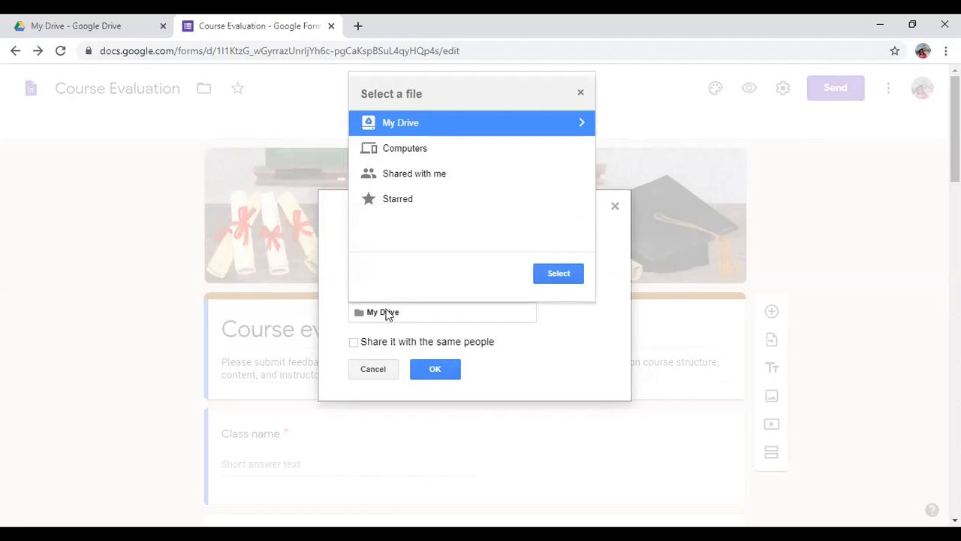
left_click(436, 370)
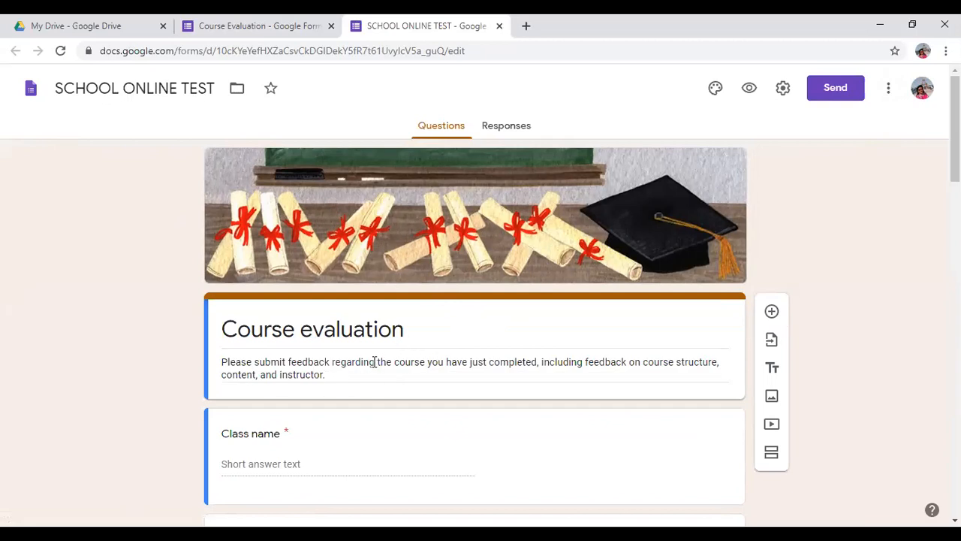
Replace the form's heading "Course evaluation" with "SHAHEED BISHAN SINGH MEMORIAL SCHOOL".
scroll(375, 362, "down", 1)
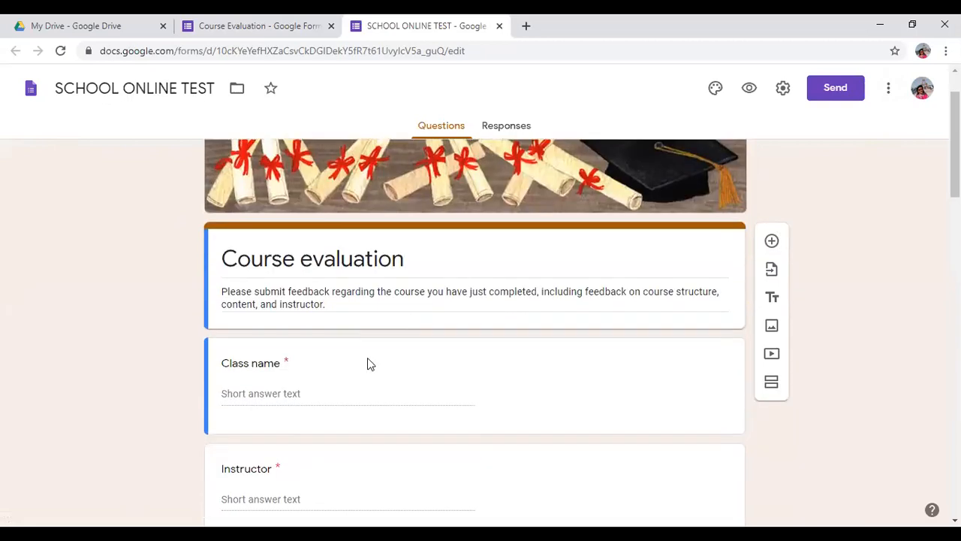
triple_click(227, 258)
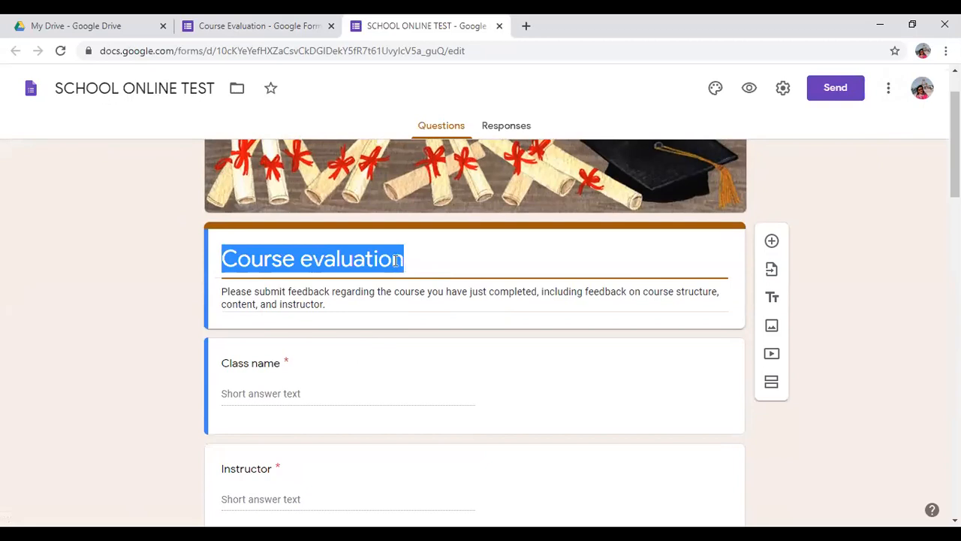
type("SHA")
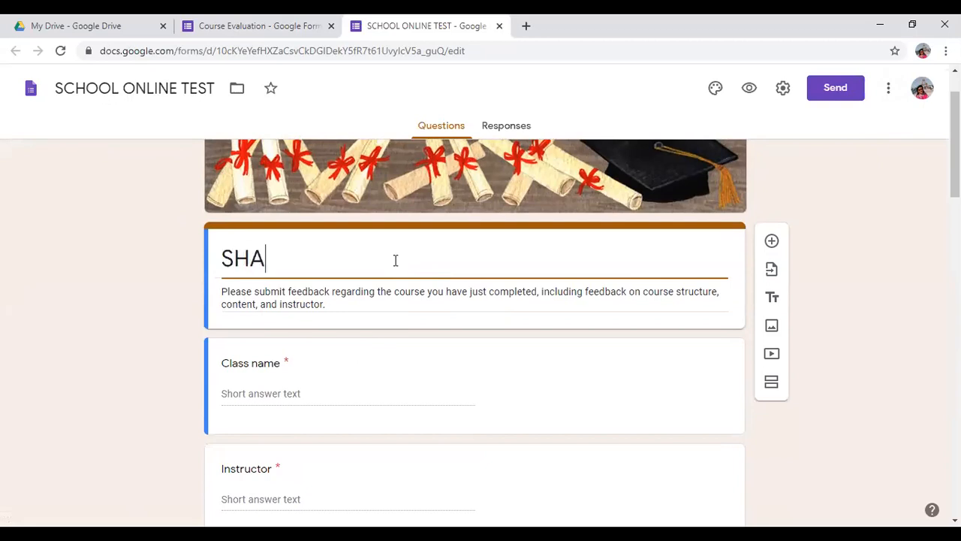
type("HEED ")
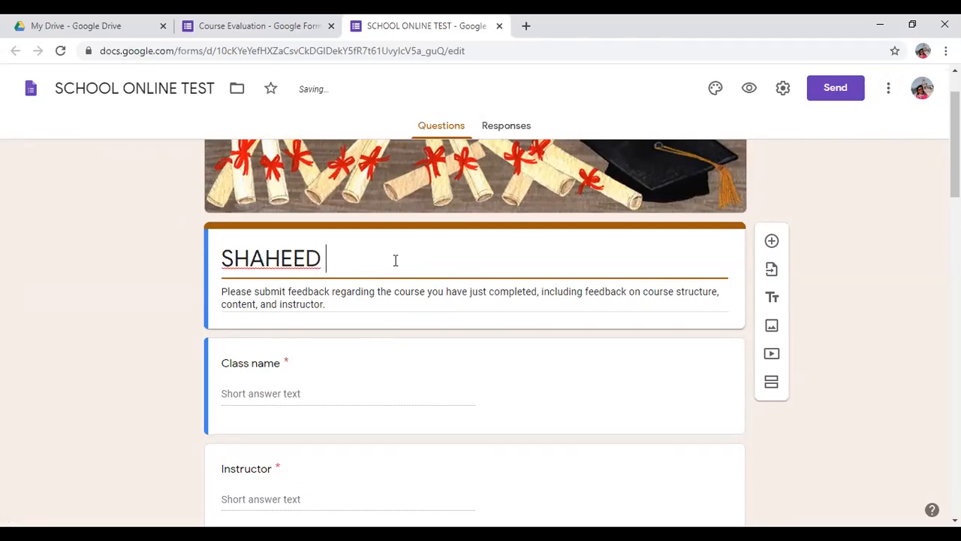
type("BISHAN")
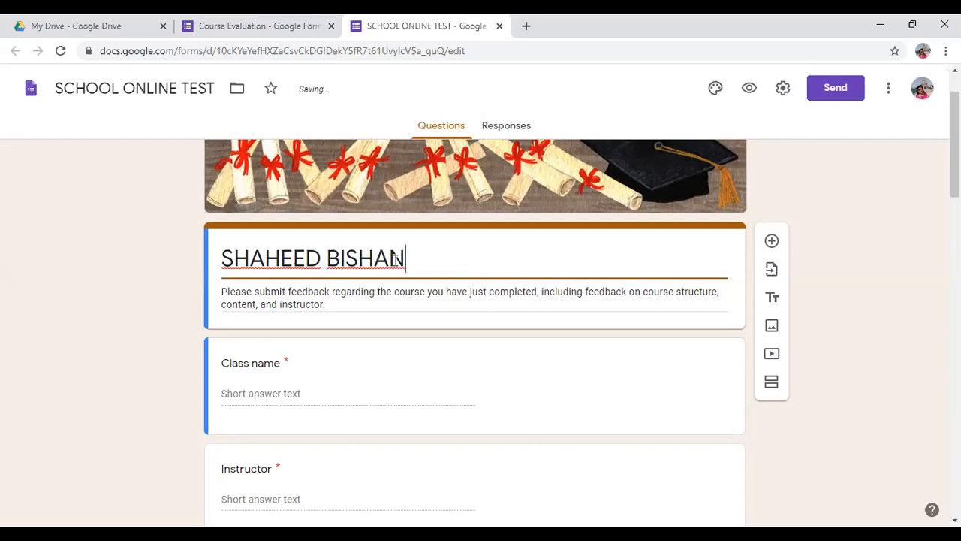
type(" SINGH MEM")
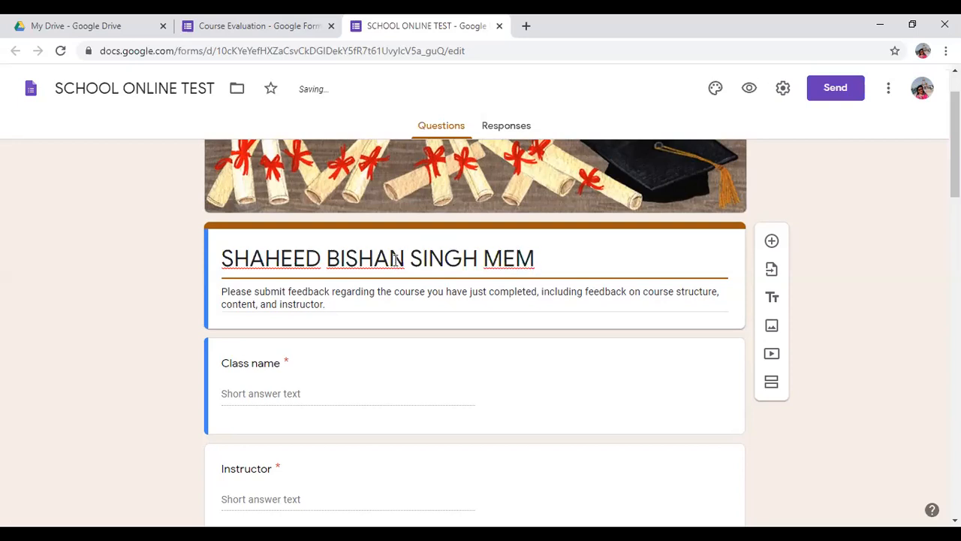
type("ORI")
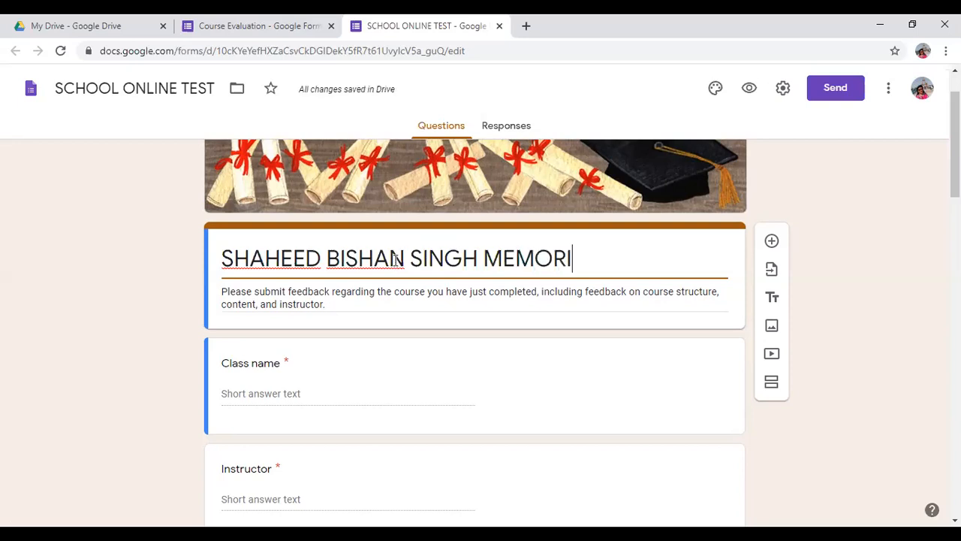
type("AL")
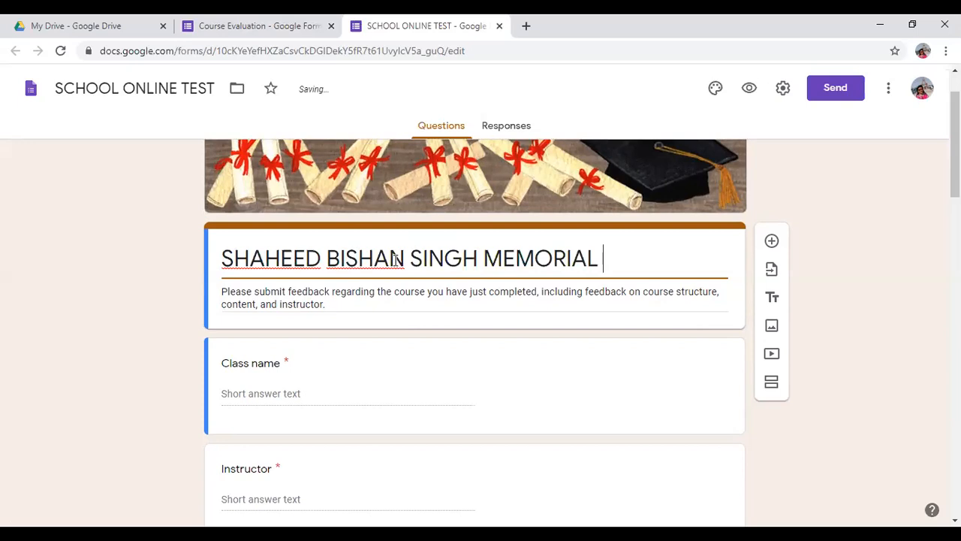
type(" SCHOOL")
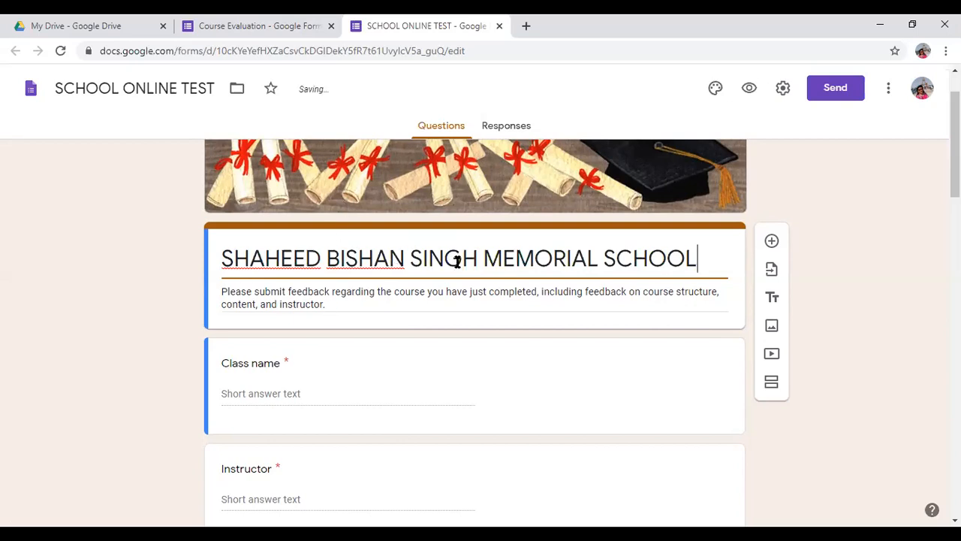
triple_click(272, 297)
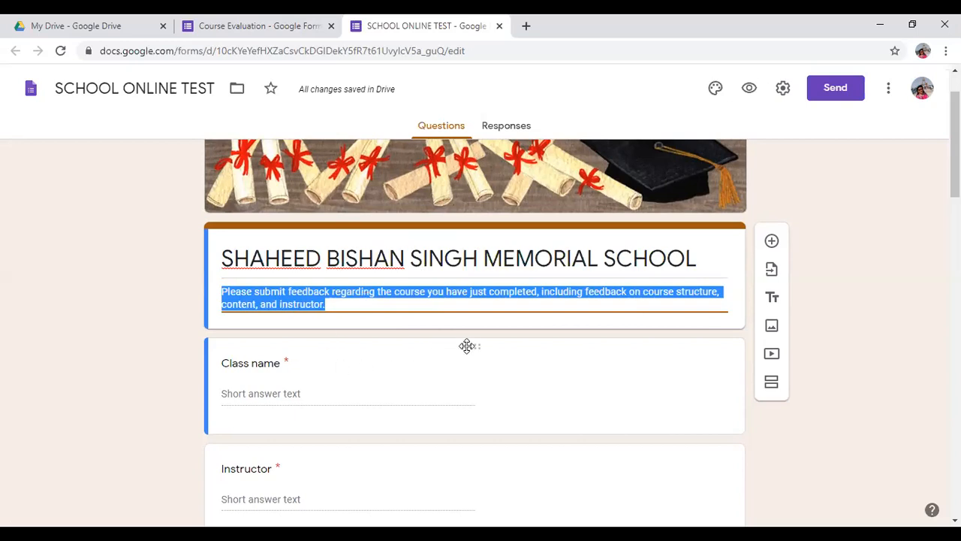
Change the "Class name" question's title to "Enter Your Name".
scroll(461, 344, "down", 2)
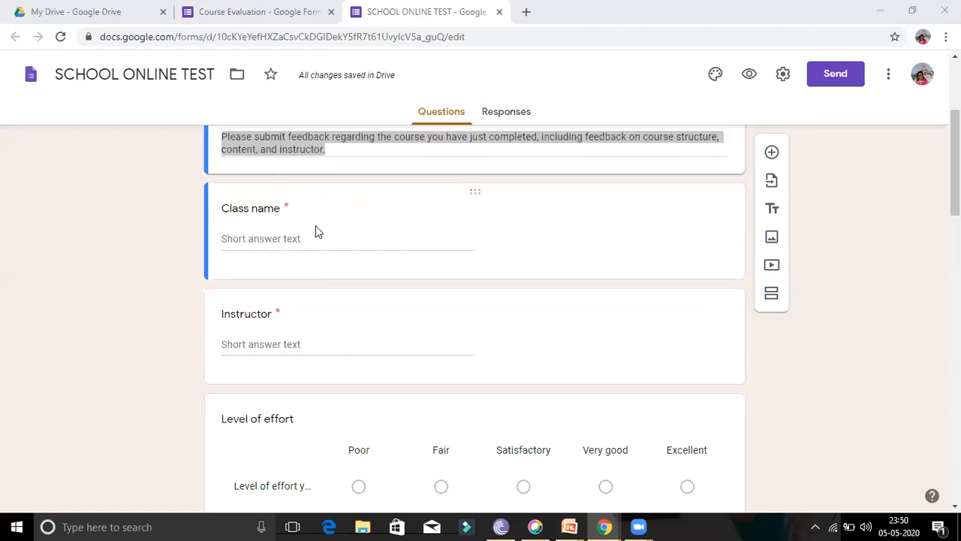
left_click(260, 225)
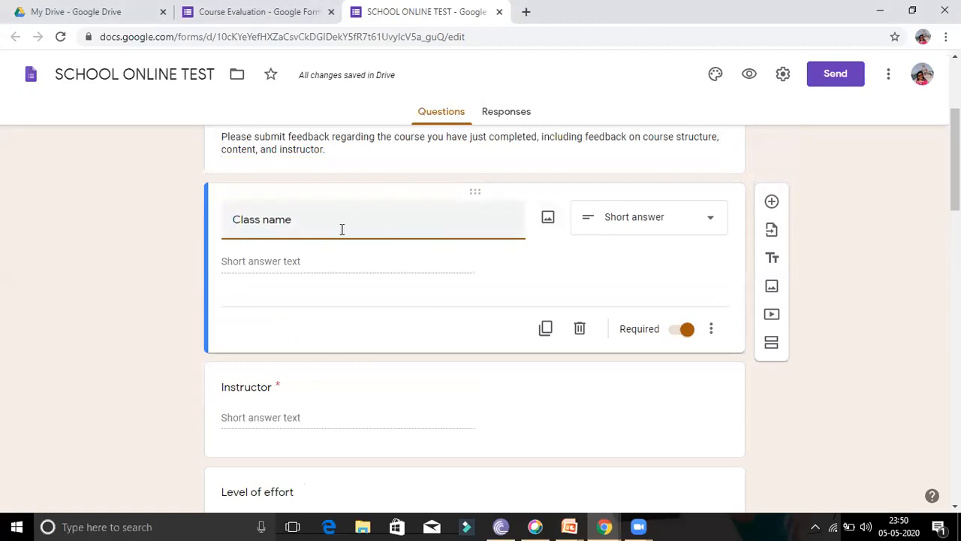
left_click_drag(308, 219, 191, 223)
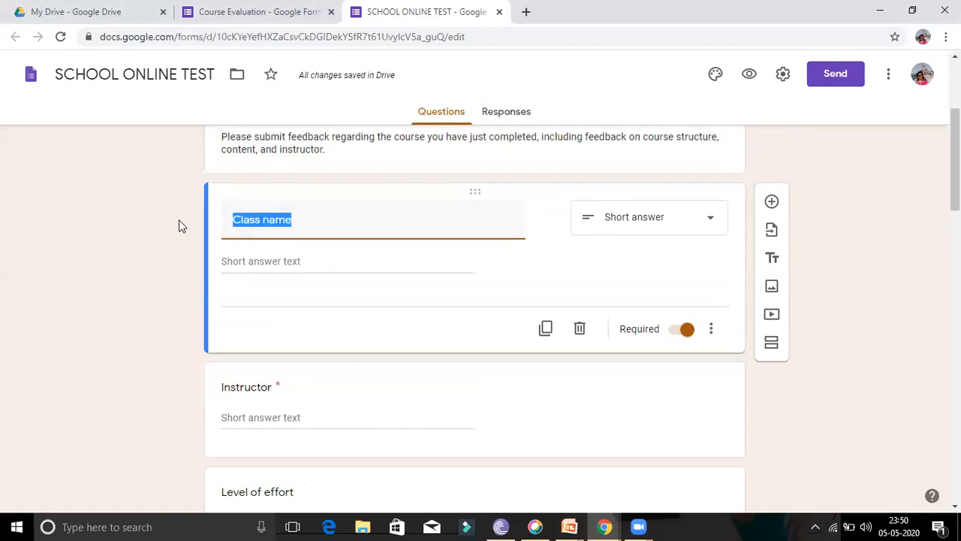
type("e")
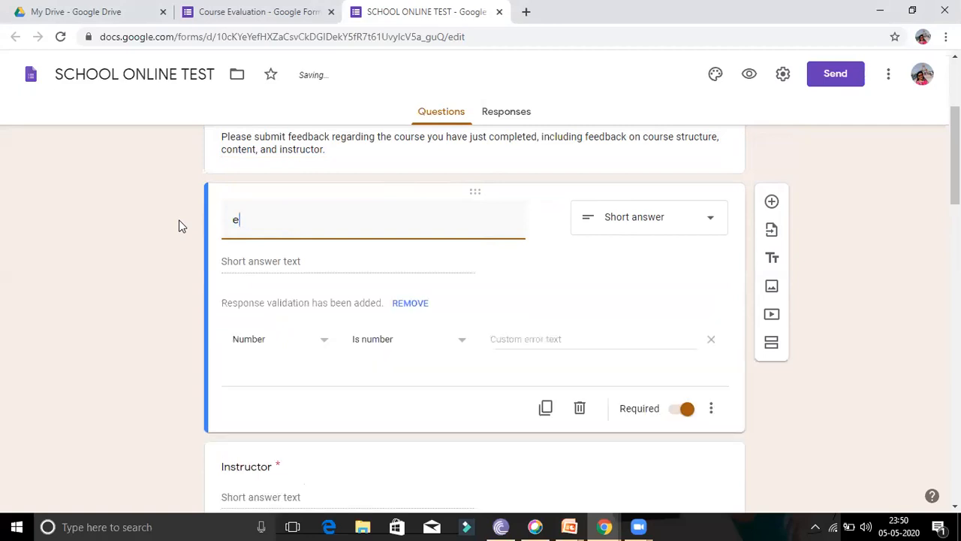
key("BackSpace")
type("Ent")
key("BackSpace")
type("er")
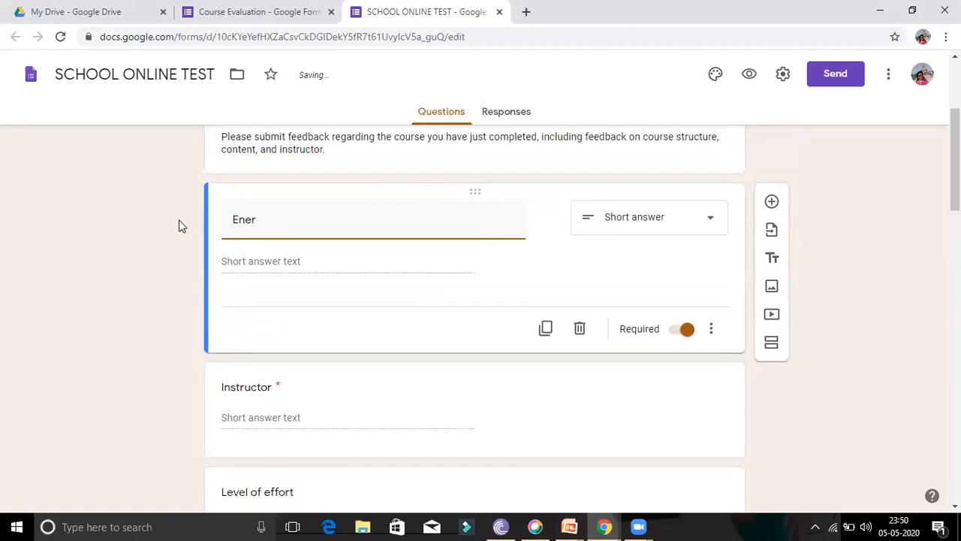
key("BackSpace")
key("BackSpace")
type("ter our")
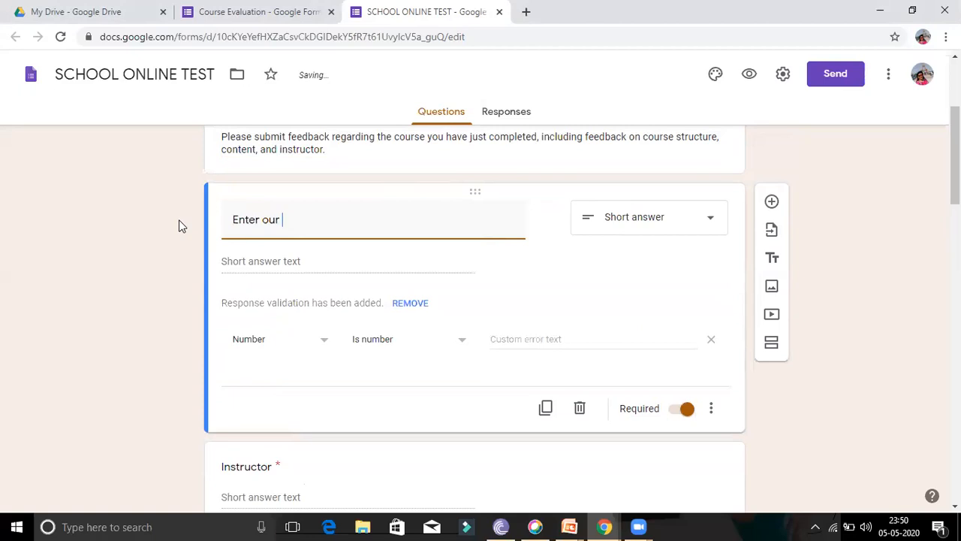
key("BackSpace")
key("BackSpace")
key("BackSpace")
key("BackSpace")
type("Your Name")
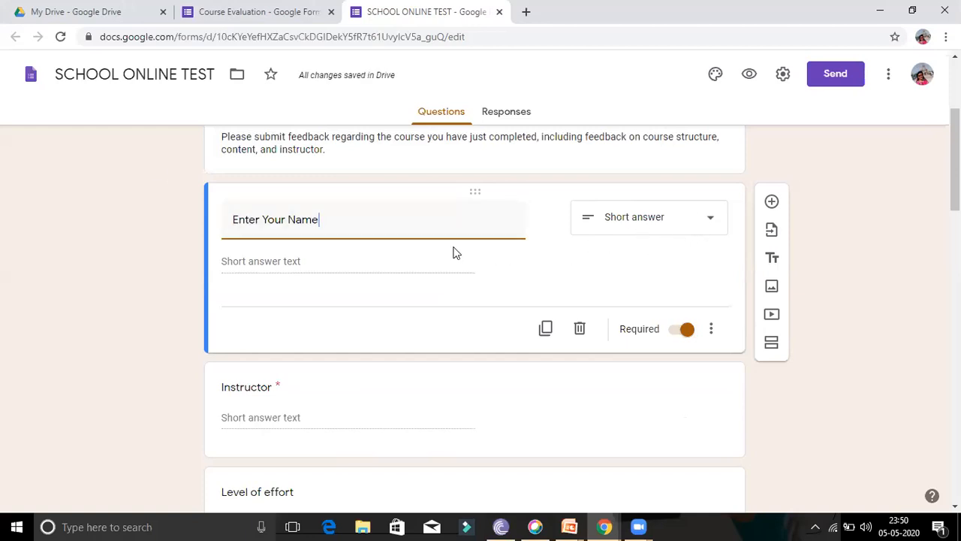
left_click(260, 270)
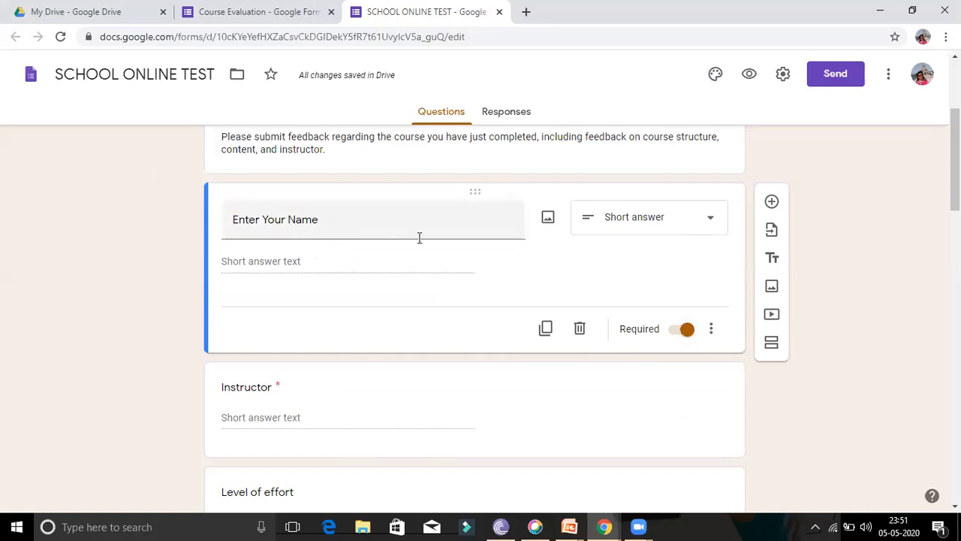
Show response validation with the Number and Greater than rule on the "Enter Your Name" question, and keep the question required.
left_click(688, 332)
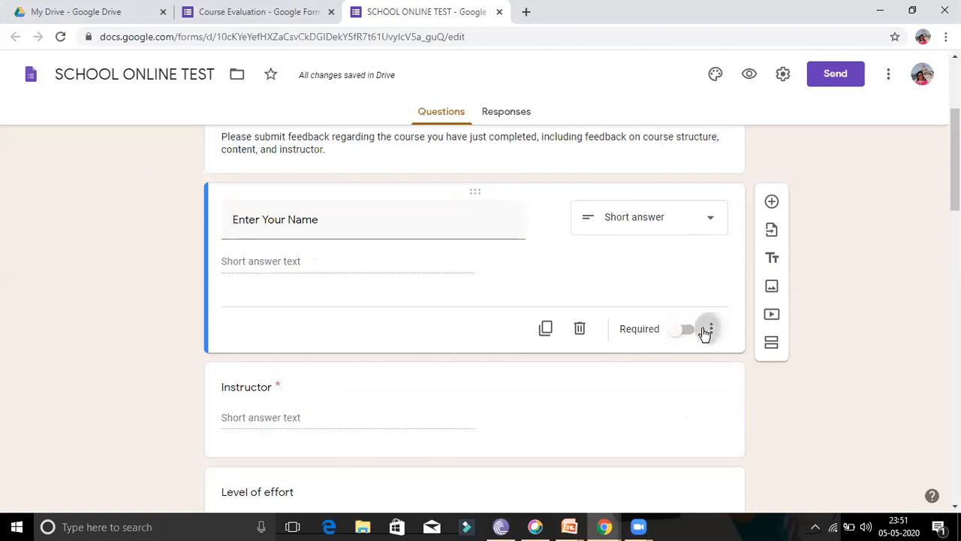
left_click(710, 329)
left_click(698, 335)
left_click(698, 333)
left_click(683, 335)
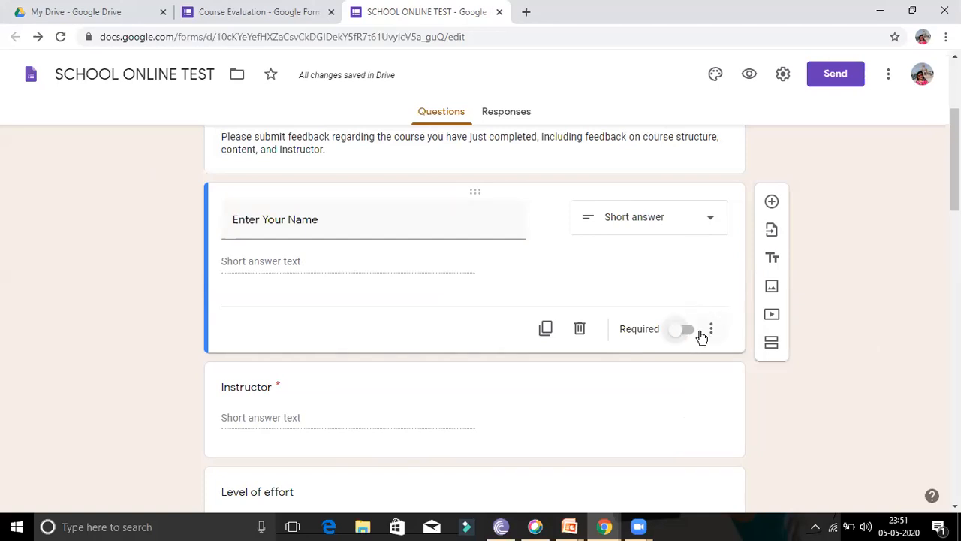
left_click(711, 330)
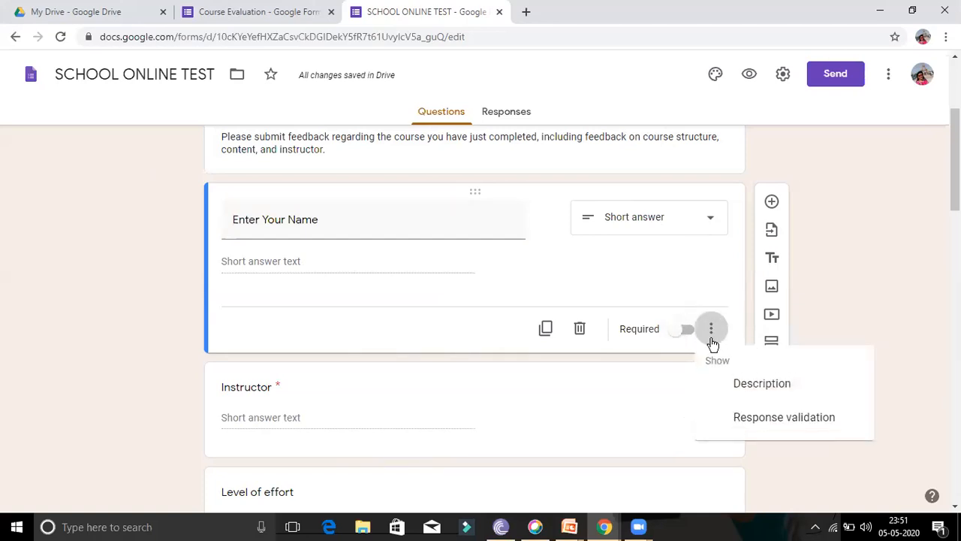
left_click(772, 417)
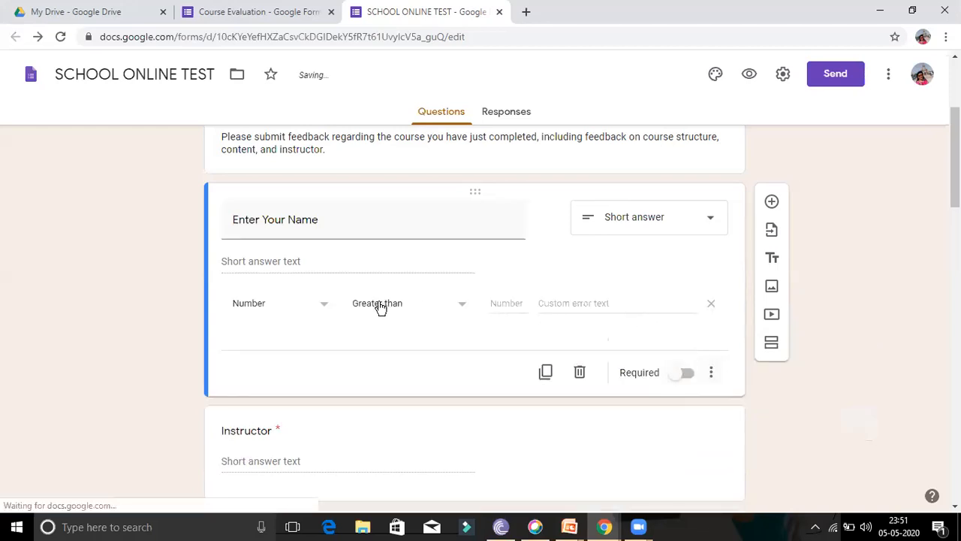
left_click(682, 374)
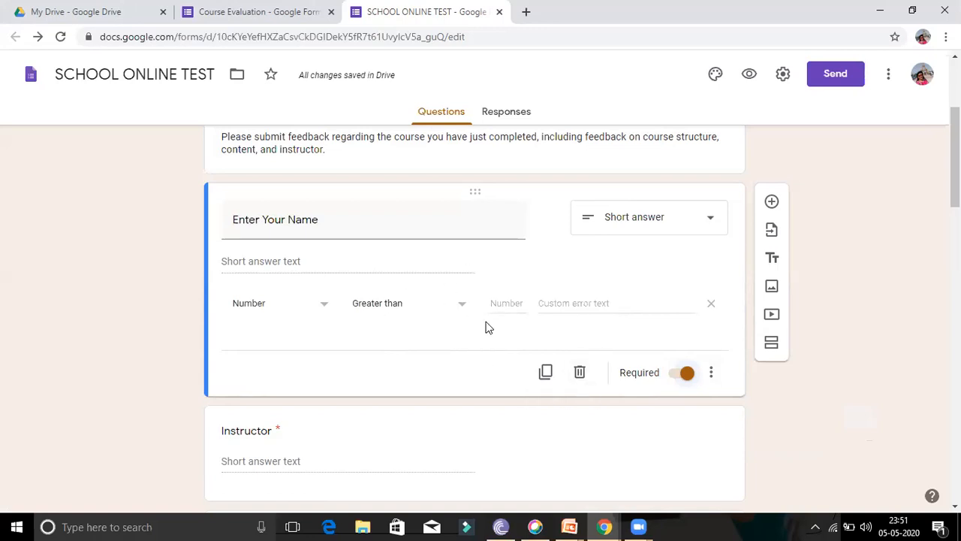
Duplicate the "Enter Your Name" question and title the copy "Subject".
left_click(546, 372)
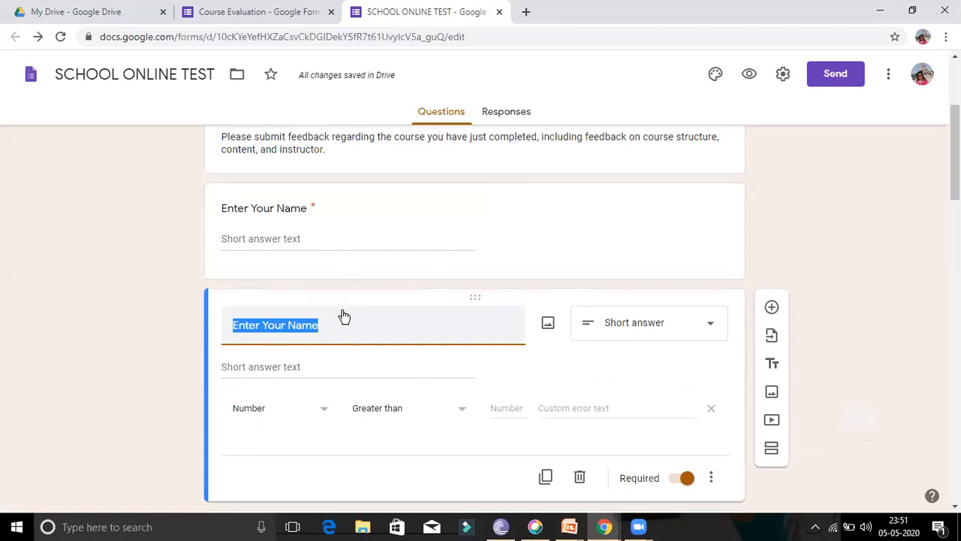
type("s")
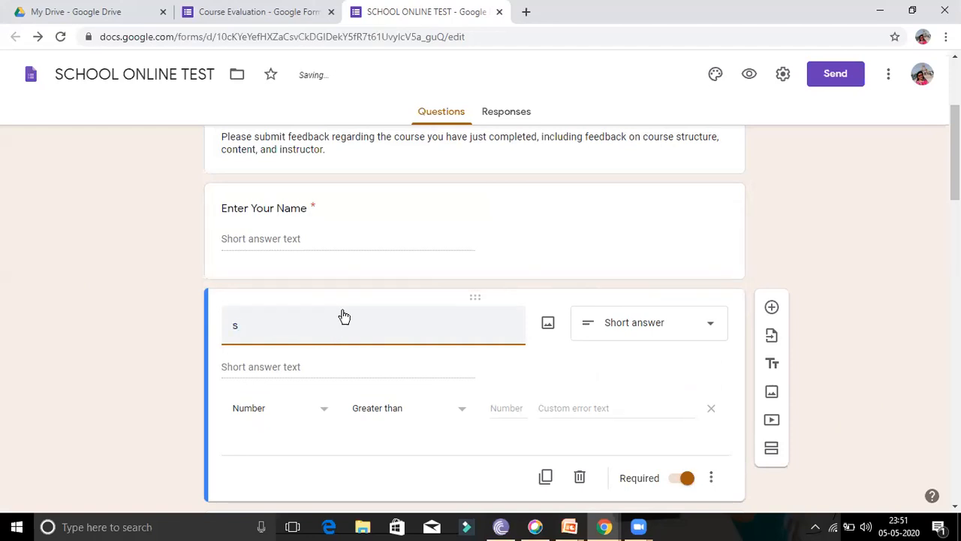
key("BackSpace")
type("Subject")
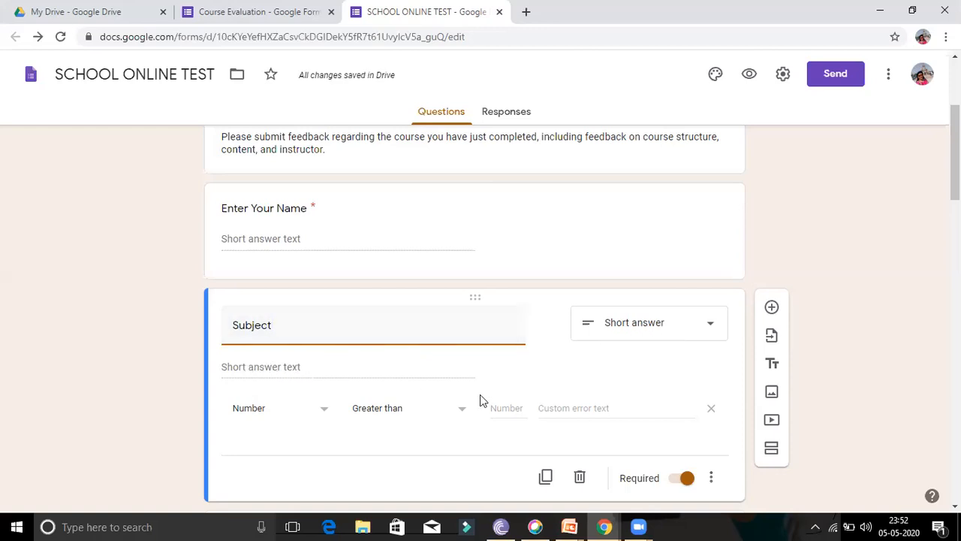
scroll(712, 401, "down", 1)
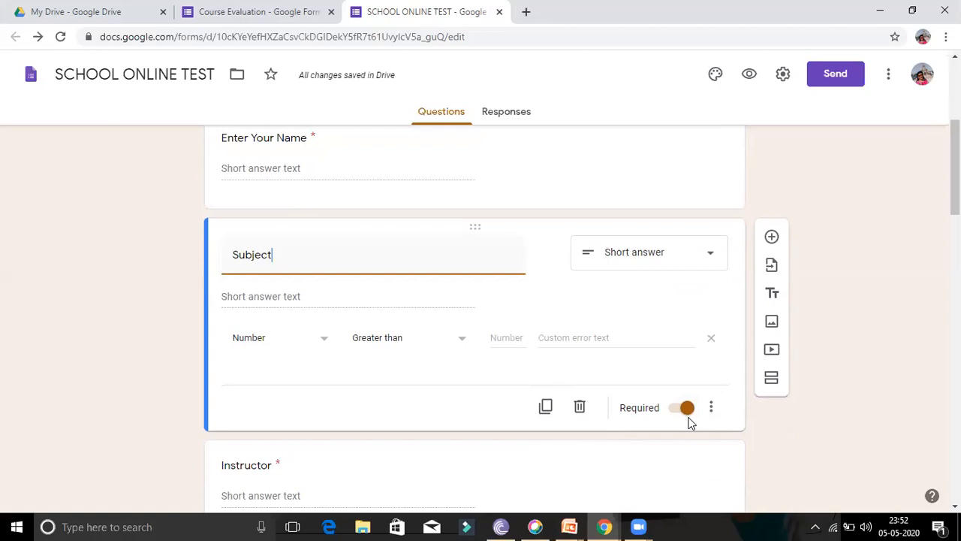
left_click(753, 432)
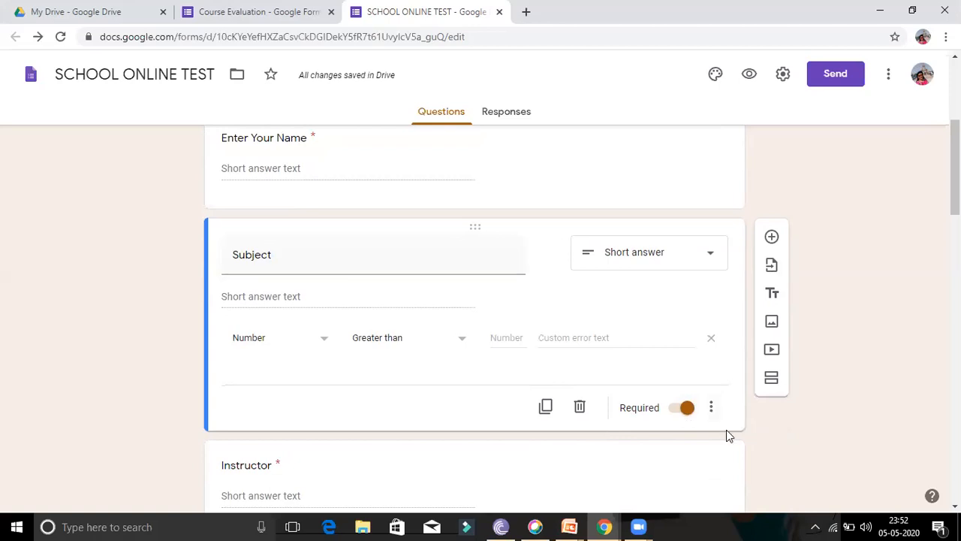
Delete the "Instructor" and "Level of effort" questions from the form.
scroll(413, 271, "down", 3)
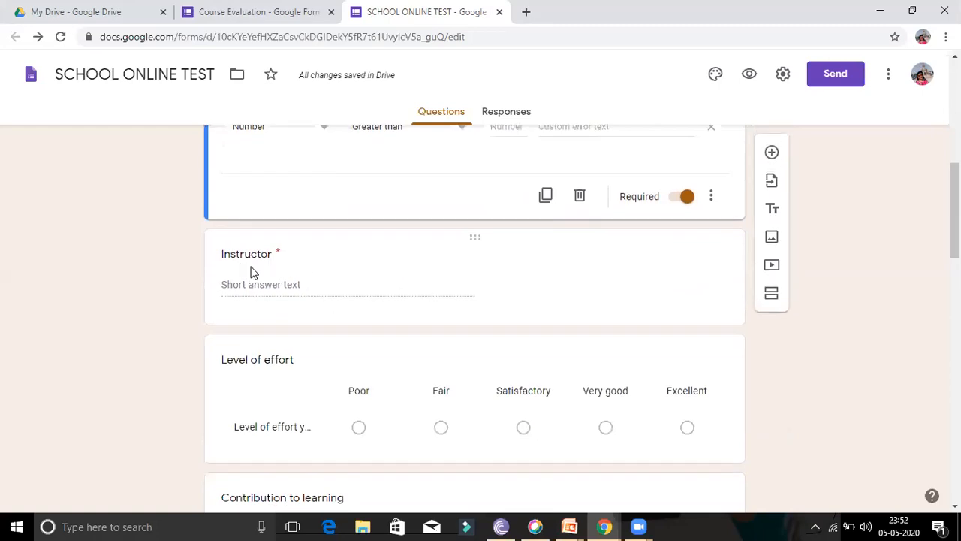
left_click(371, 268)
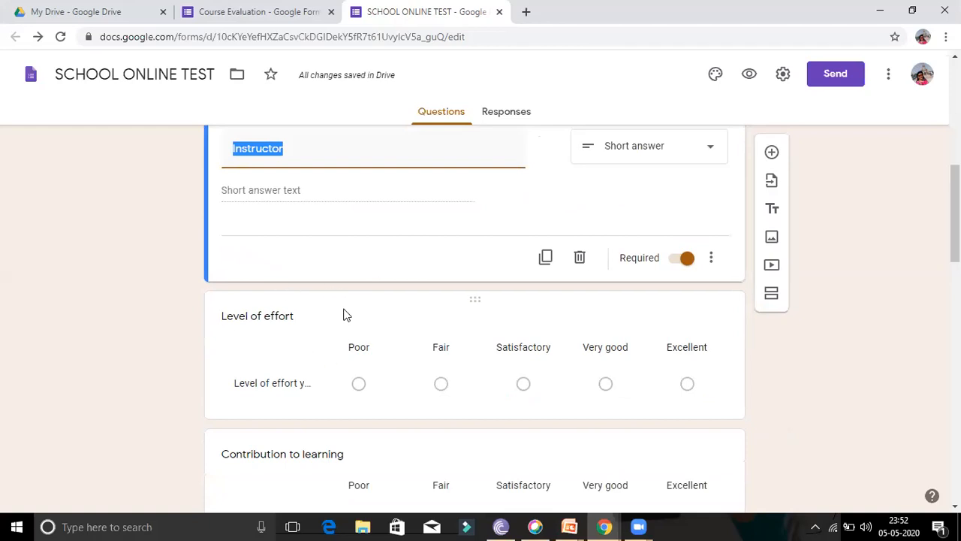
left_click(579, 259)
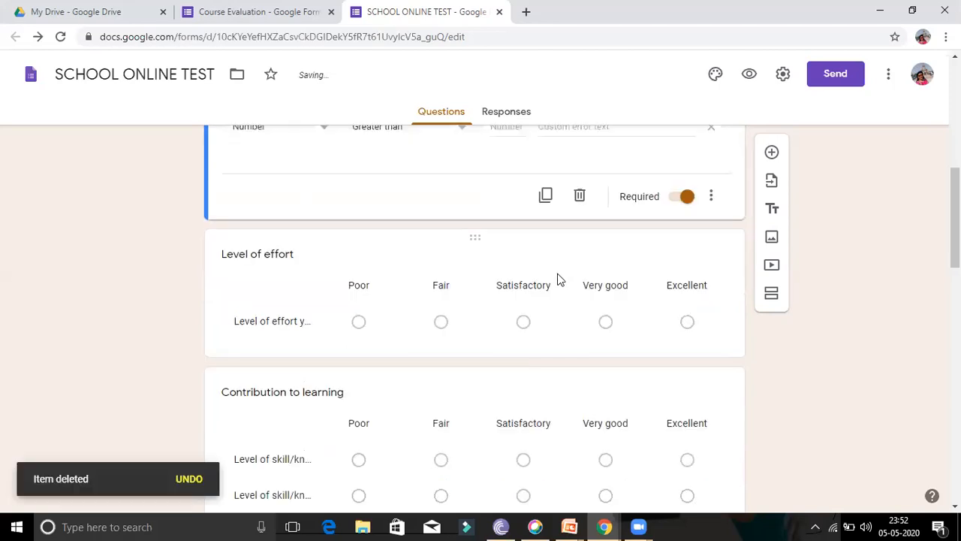
scroll(558, 279, "up", 2)
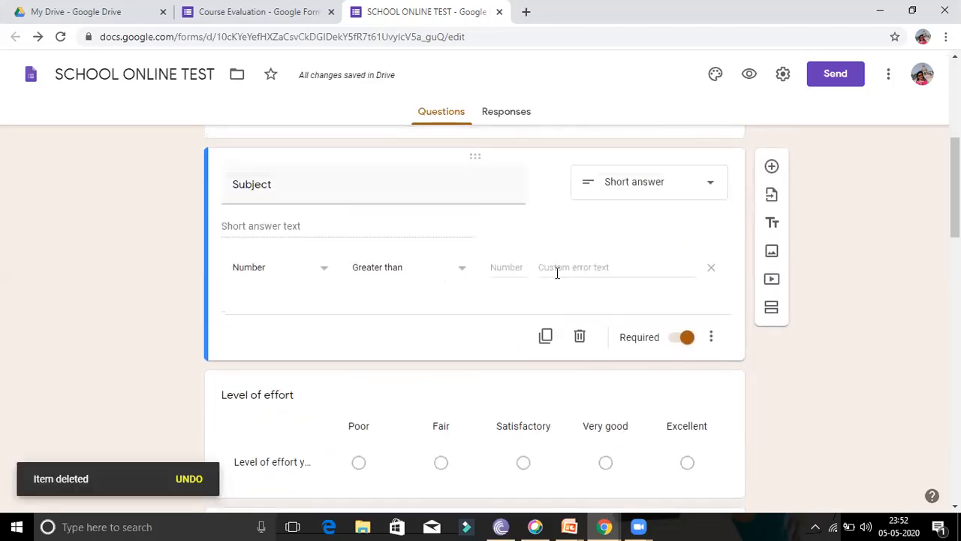
scroll(557, 274, "down", 3)
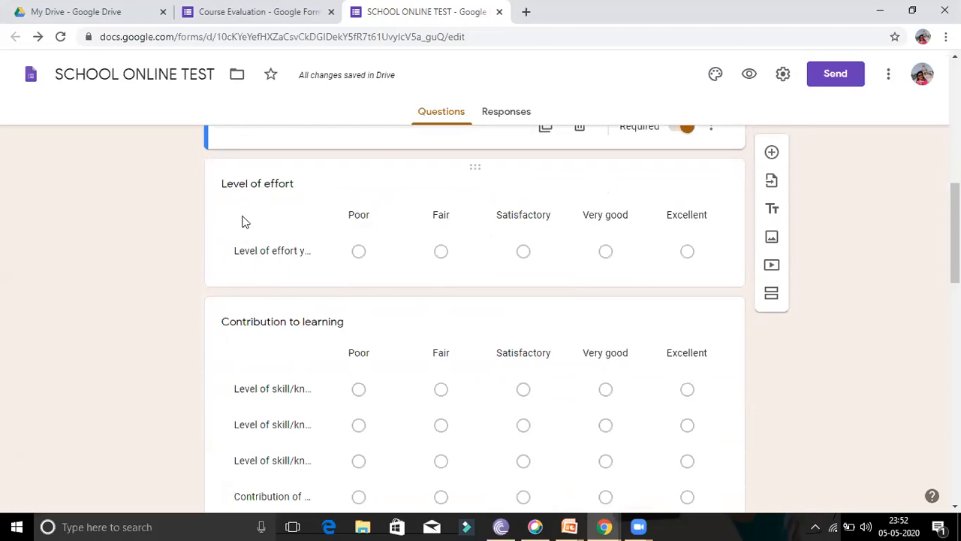
left_click(291, 183)
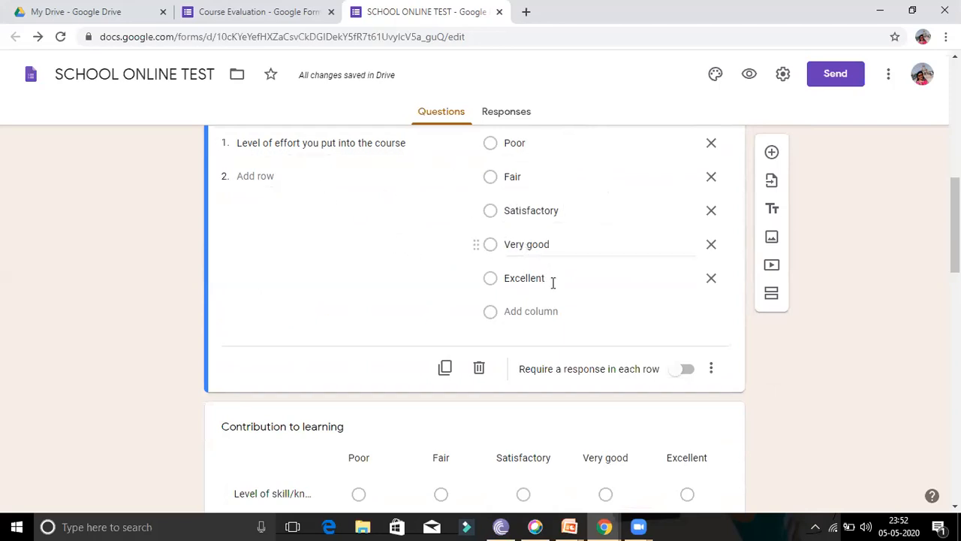
left_click(479, 370)
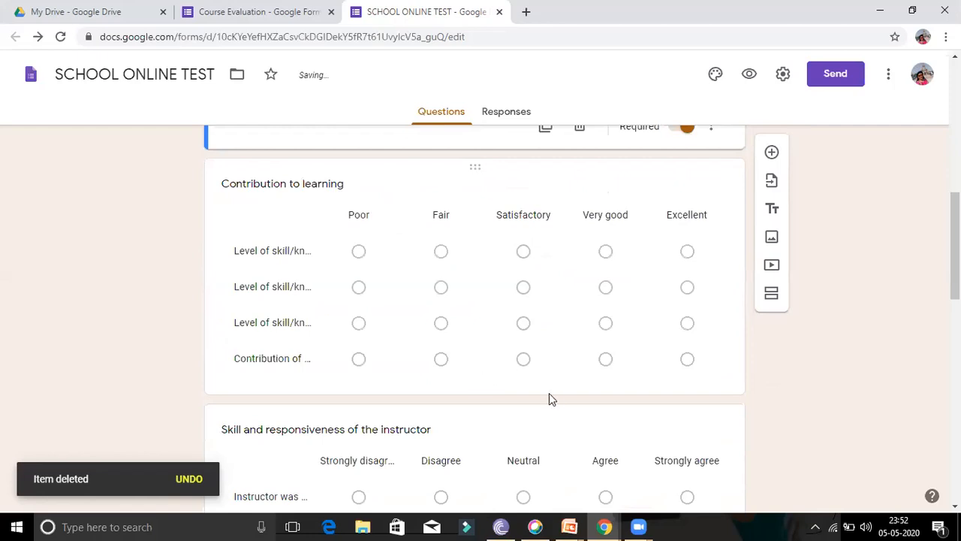
Delete the "Contribution to learning" grid question.
scroll(557, 334, "down", 3)
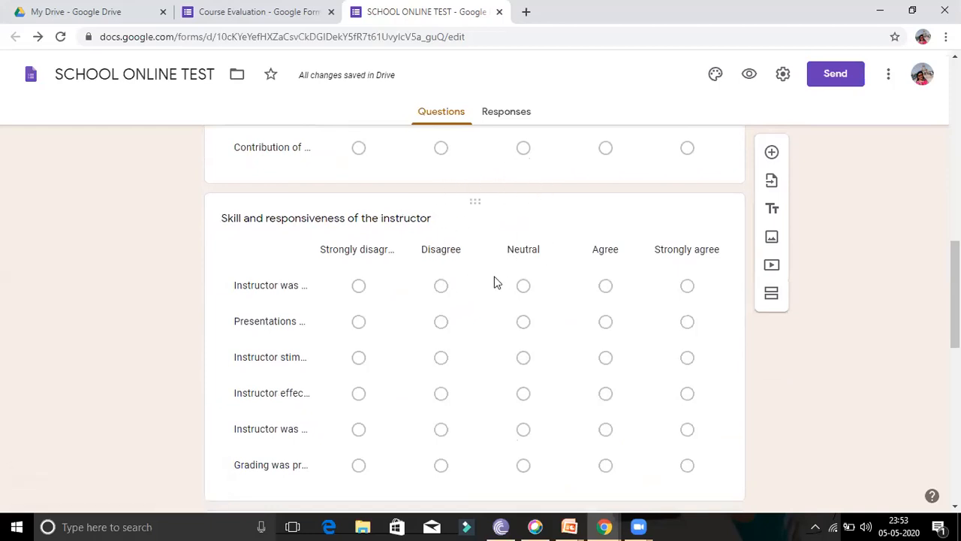
scroll(434, 259, "up", 1)
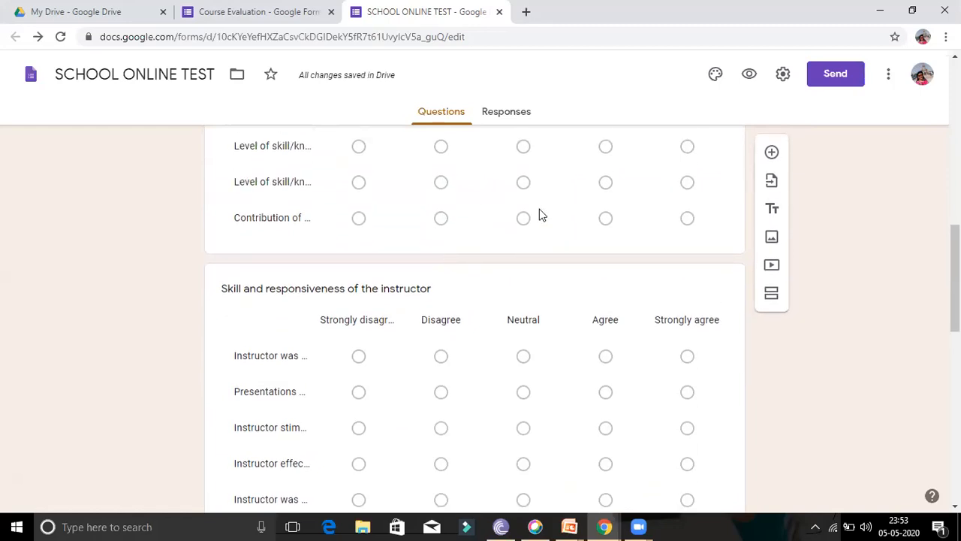
left_click(539, 207)
scroll(550, 281, "down", 3)
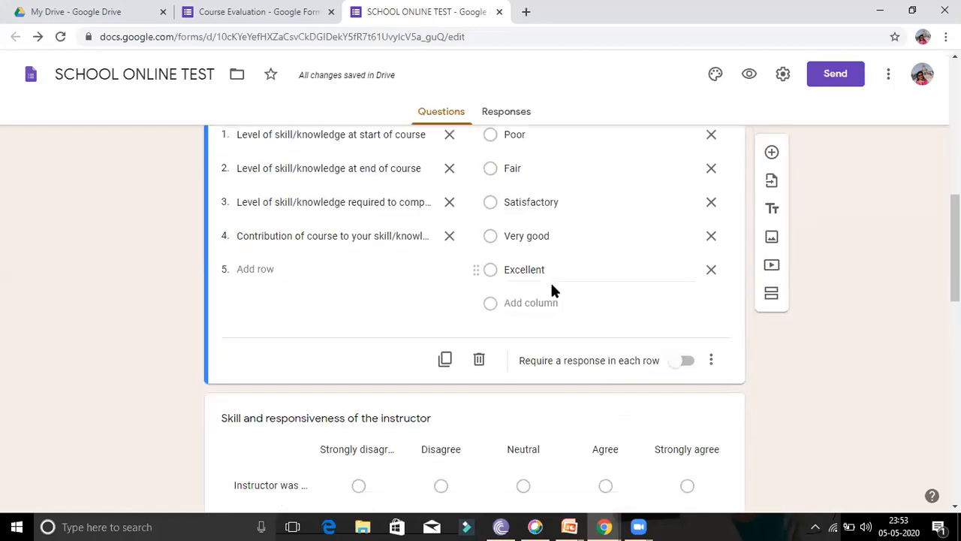
left_click(479, 359)
Delete the "Skill and responsiveness of the instructor" and "Course content" grid questions.
scroll(451, 305, "down", 3)
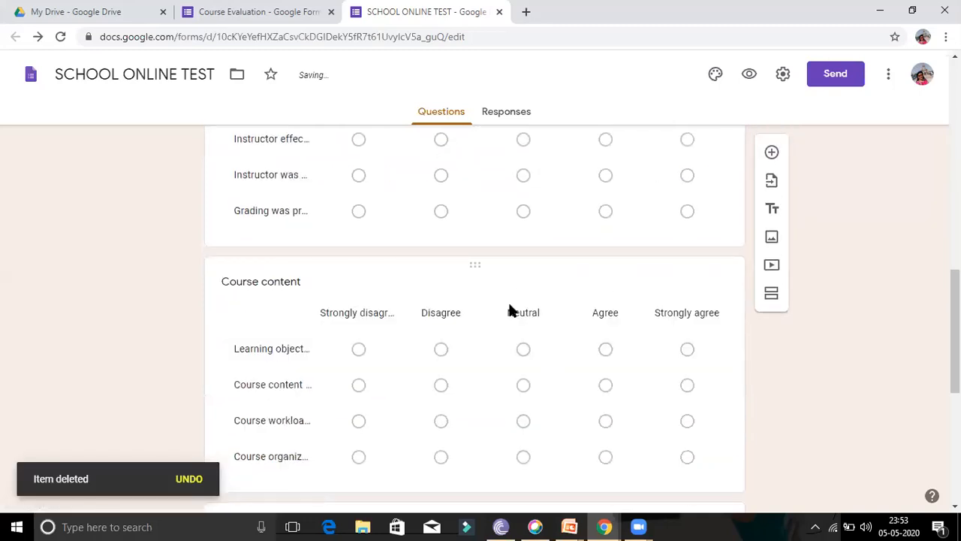
left_click(594, 216)
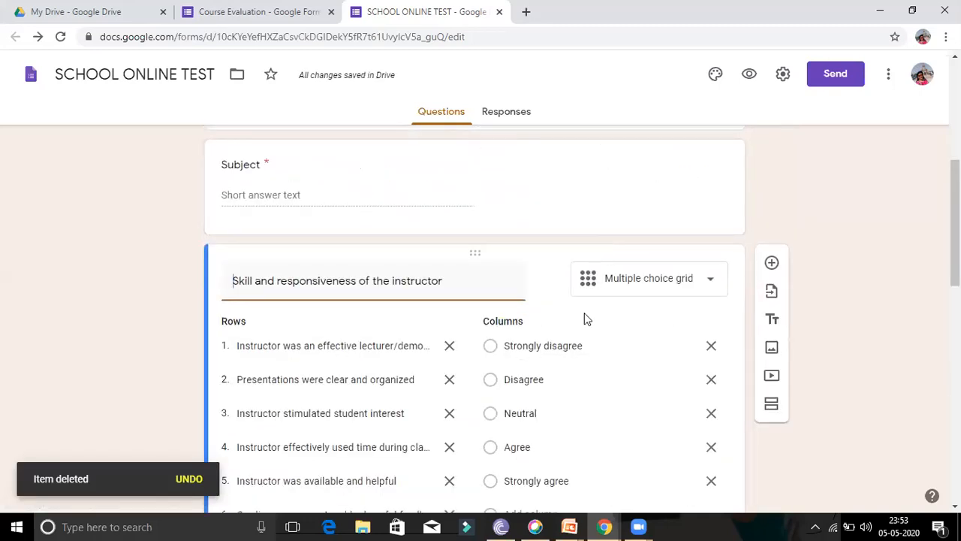
scroll(584, 318, "down", 2)
scroll(561, 301, "down", 2)
left_click(478, 322)
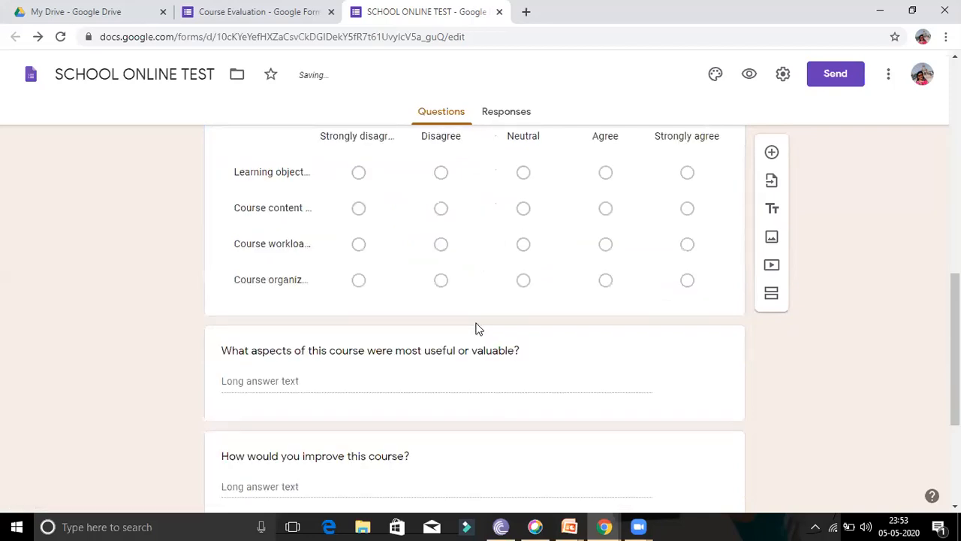
left_click(598, 282)
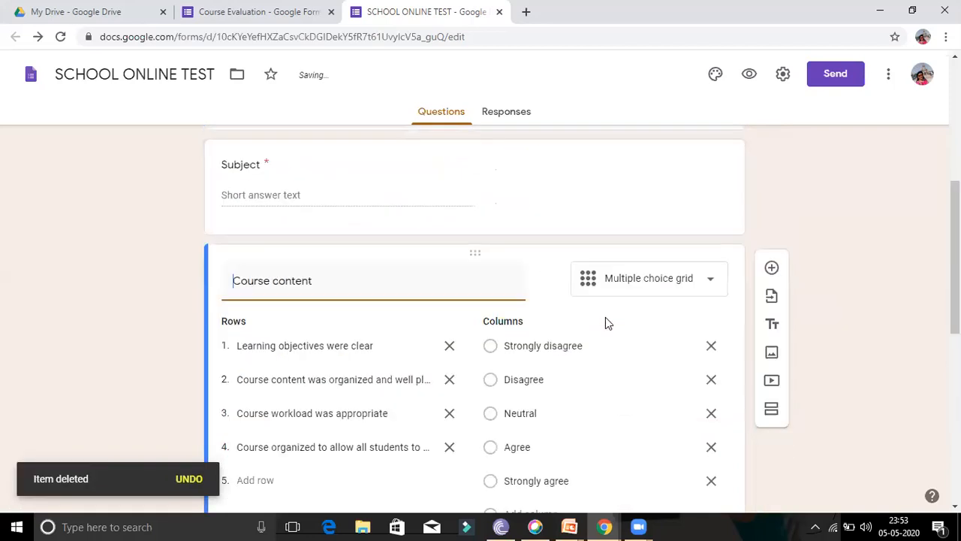
scroll(571, 358, "down", 6)
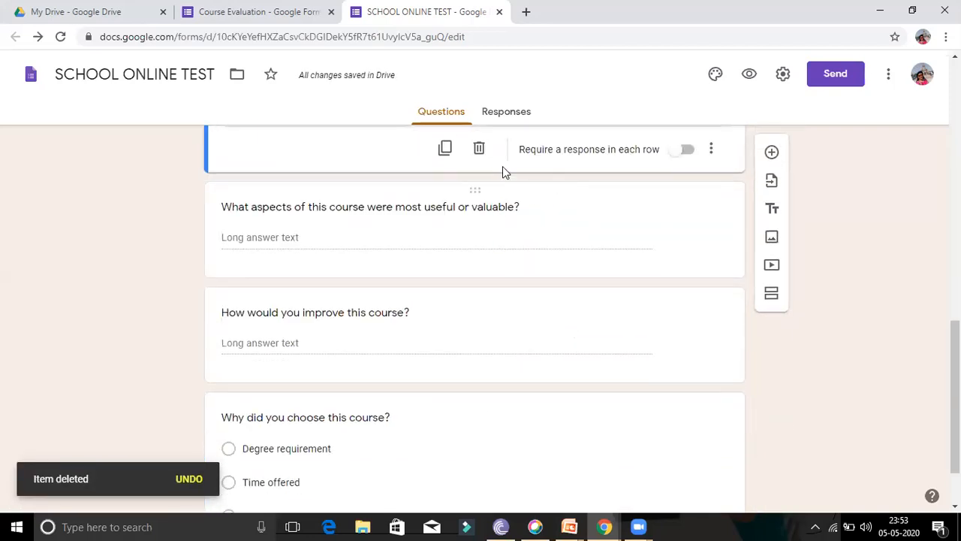
left_click(480, 150)
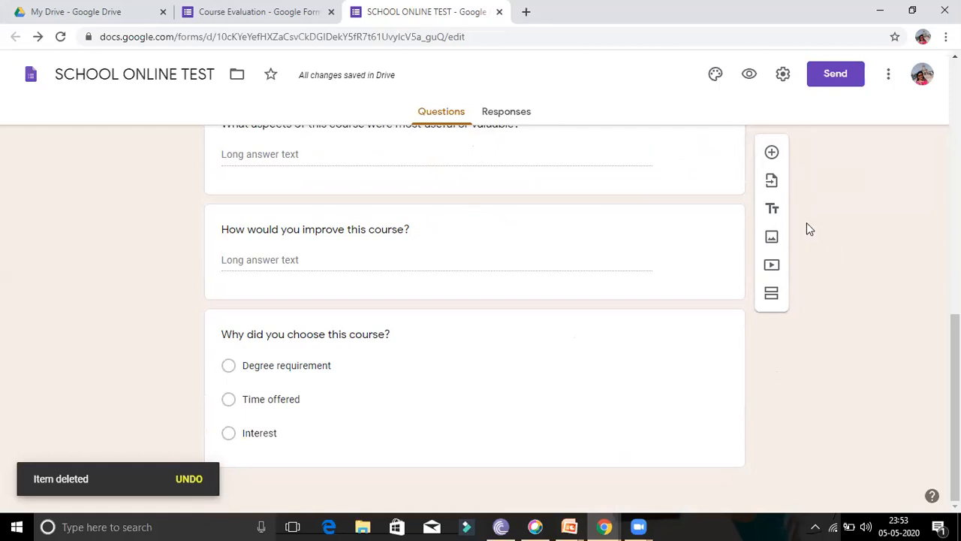
Add a new multiple-choice question below "Subject" and name its first option "ABC".
left_click(772, 154)
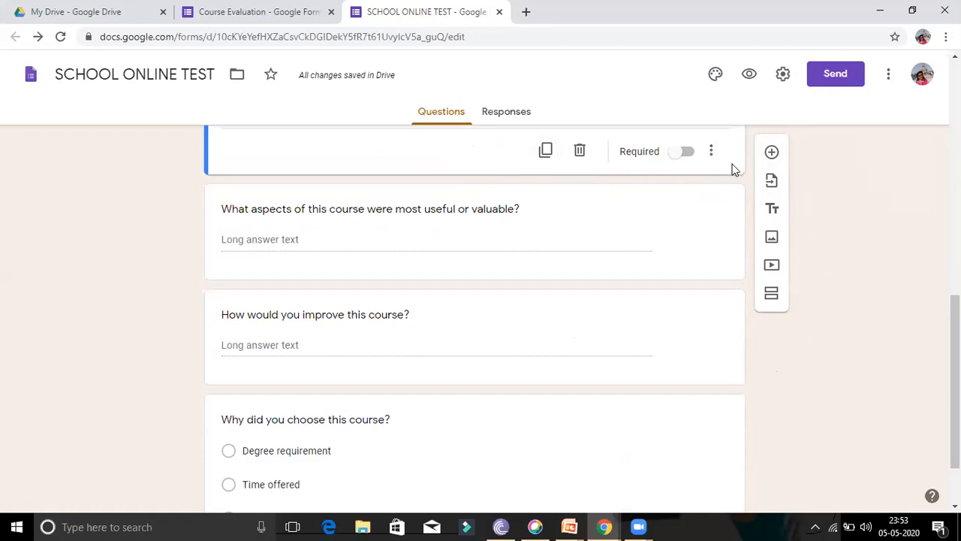
scroll(730, 167, "up", 2)
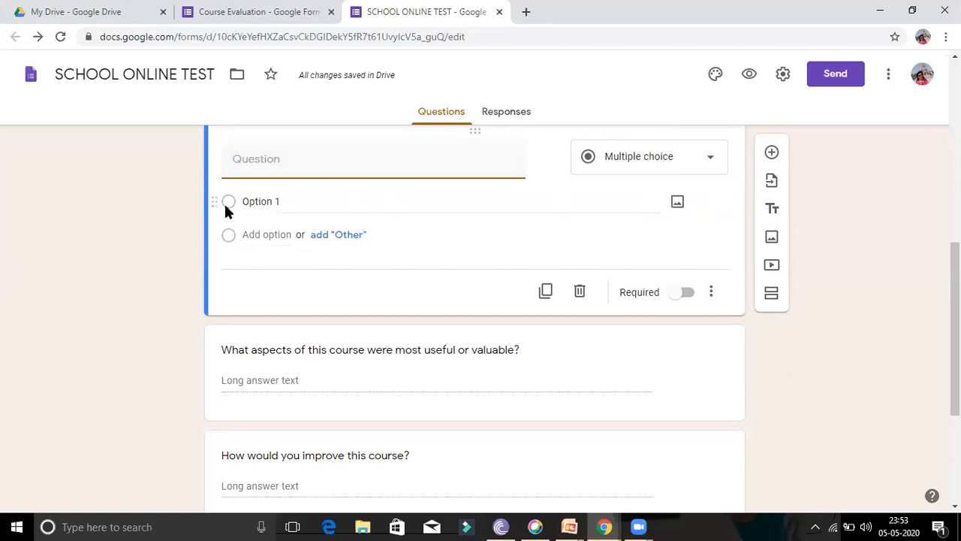
left_click(262, 201)
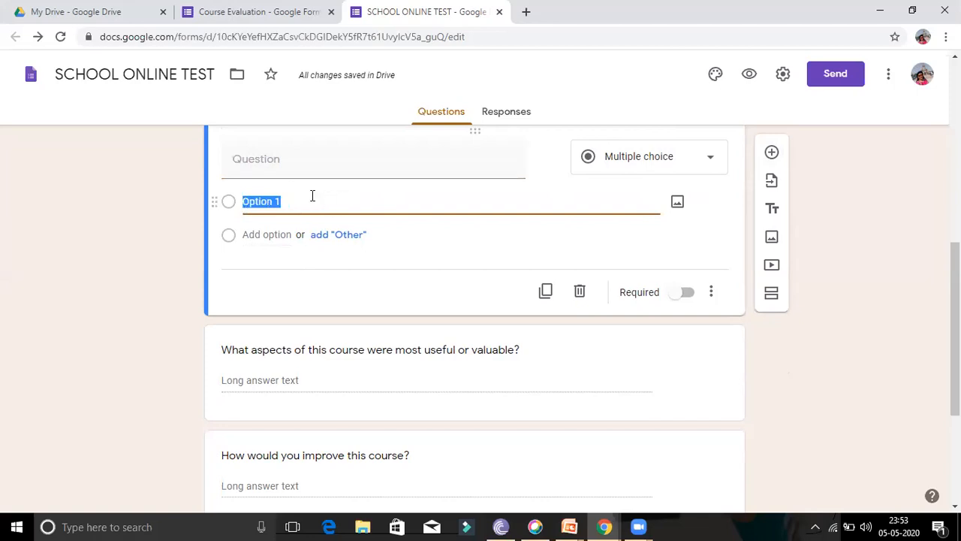
type("a")
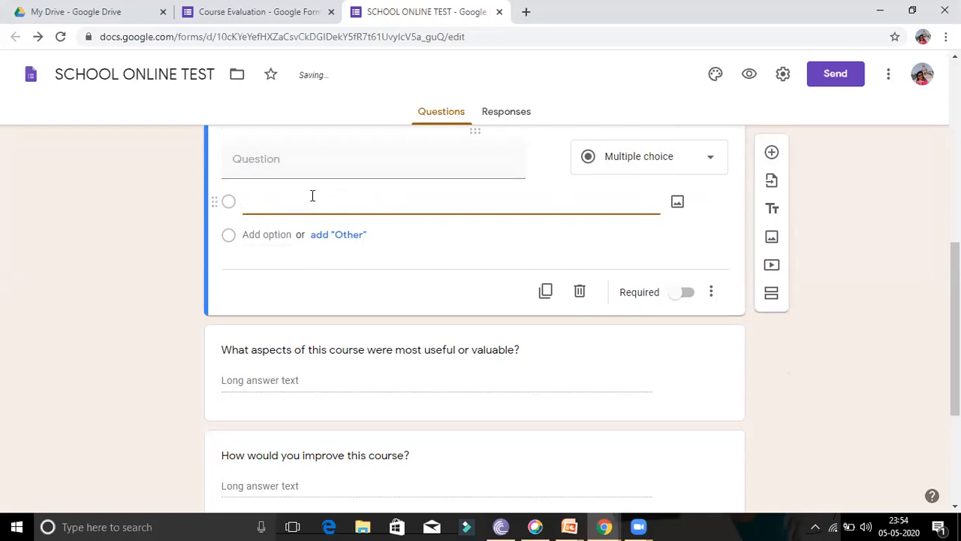
type("ABC")
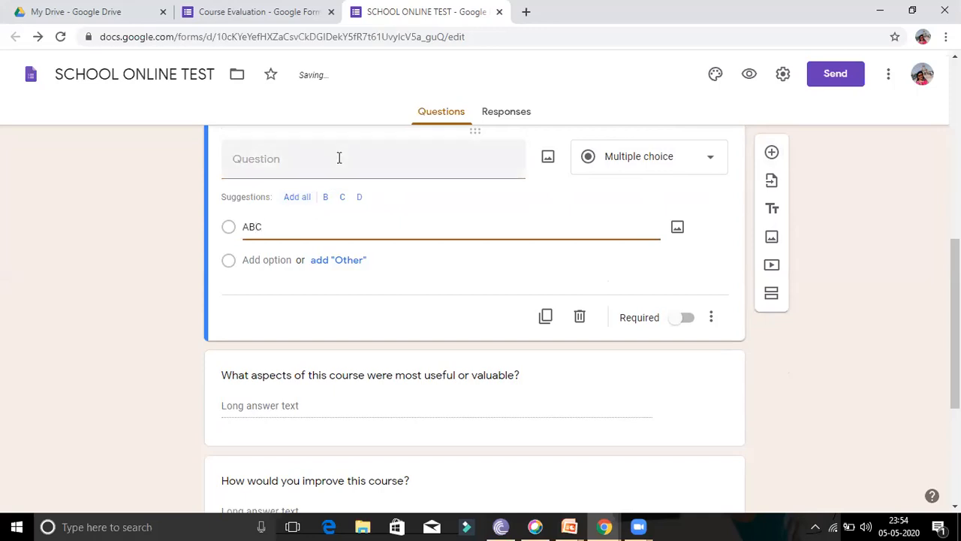
Add an "Other" option to the new question and look through the available question types, keeping Multiple choice.
left_click(225, 270)
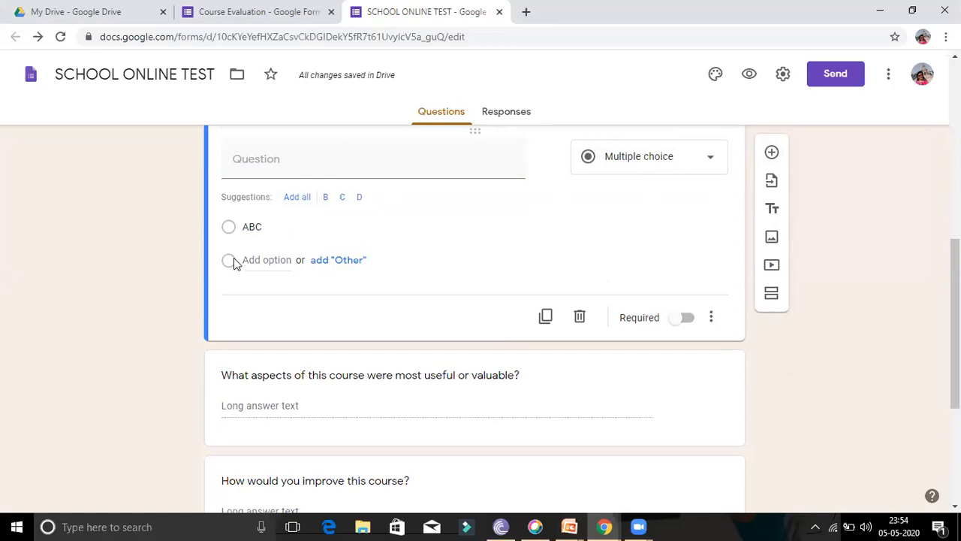
left_click(337, 261)
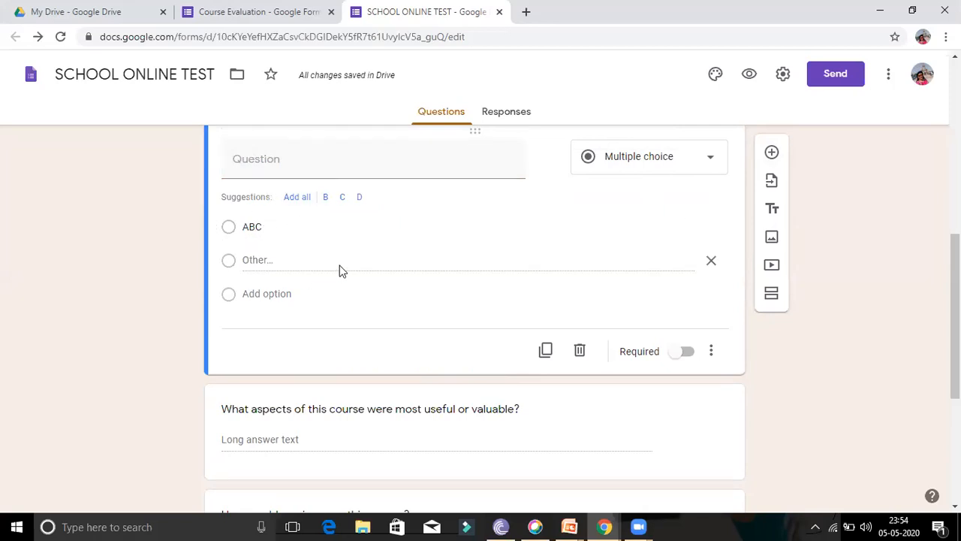
left_click(712, 161)
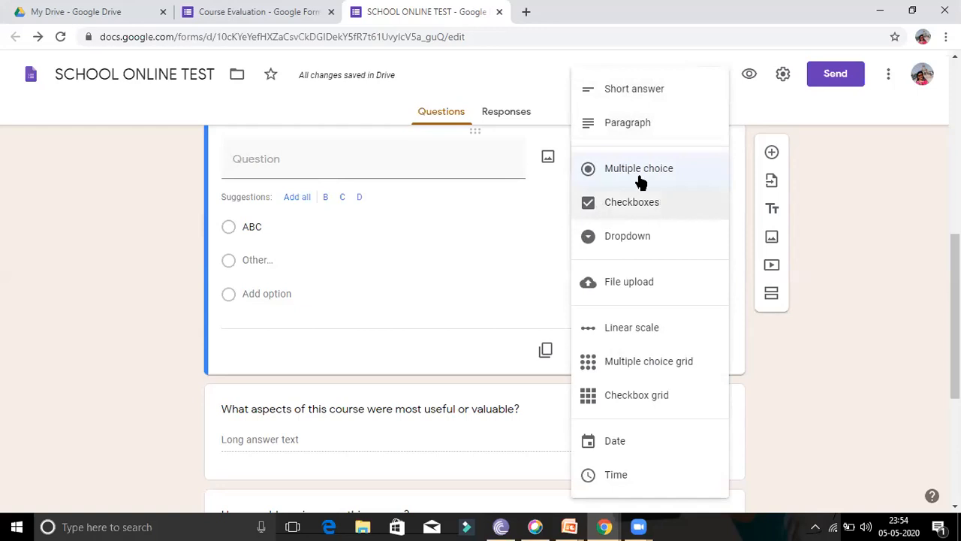
left_click(527, 210)
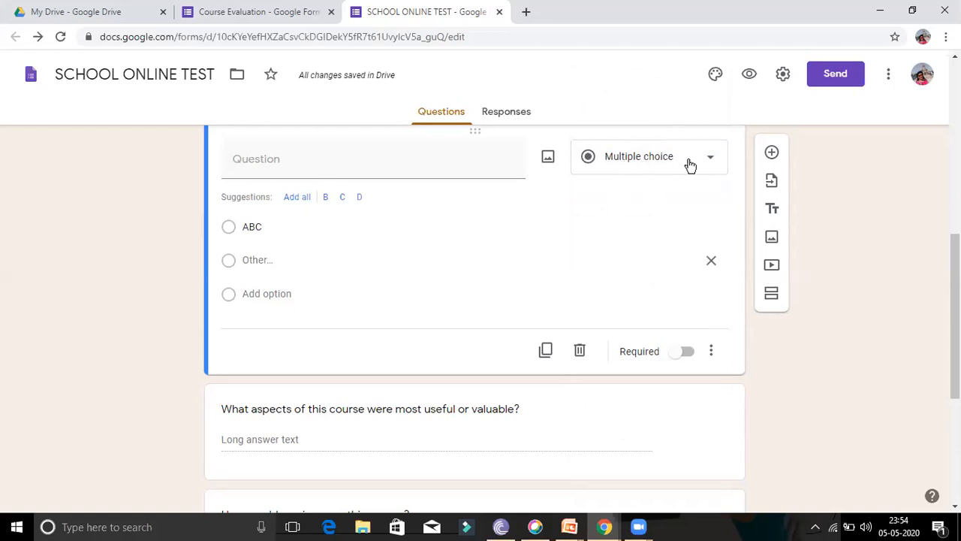
Change the untitled question below "Subject" to the Paragraph type and add an untitled Short answer question after it.
left_click(713, 161)
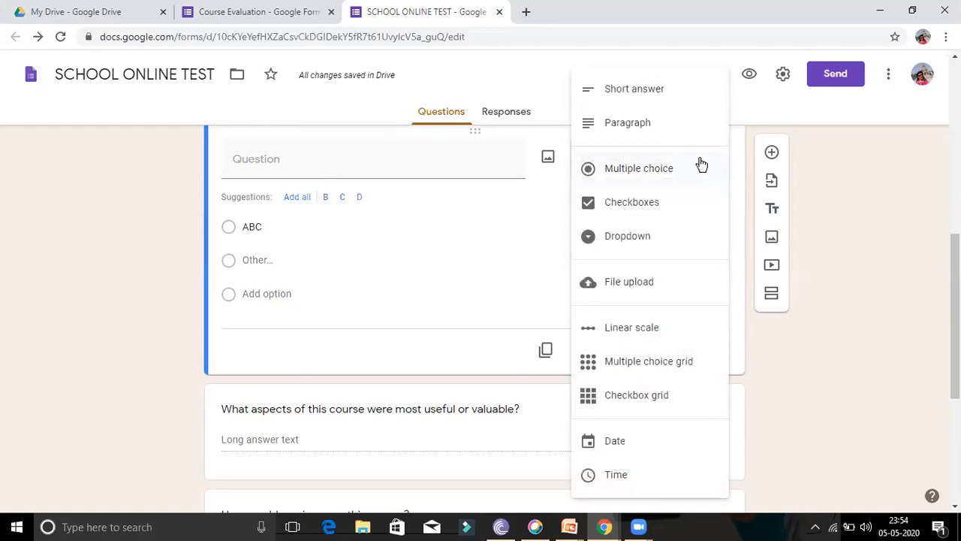
left_click(619, 128)
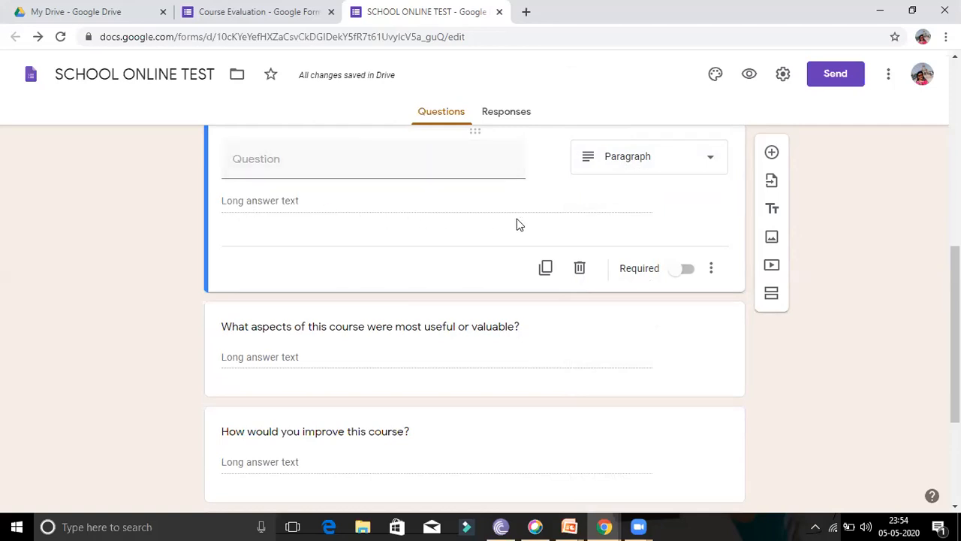
left_click(773, 154)
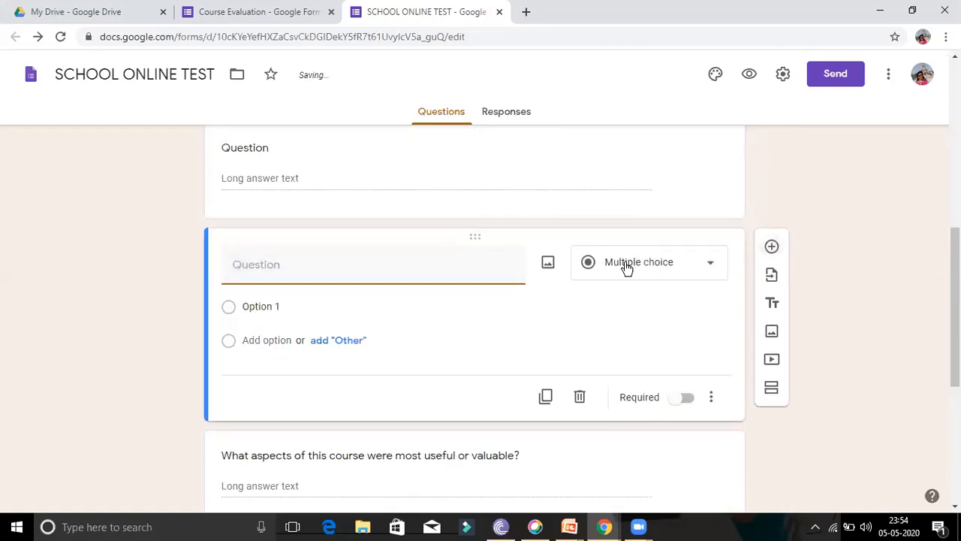
left_click(710, 268)
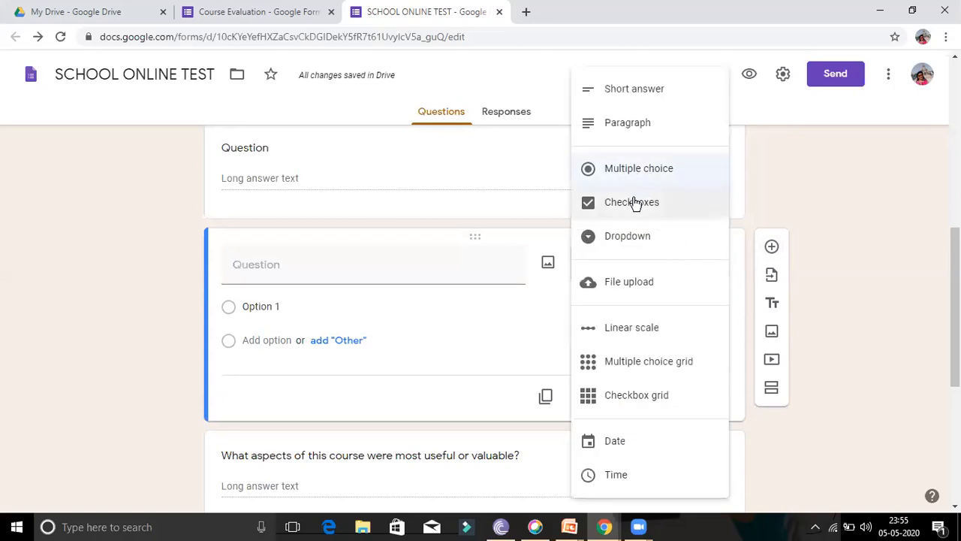
left_click(629, 90)
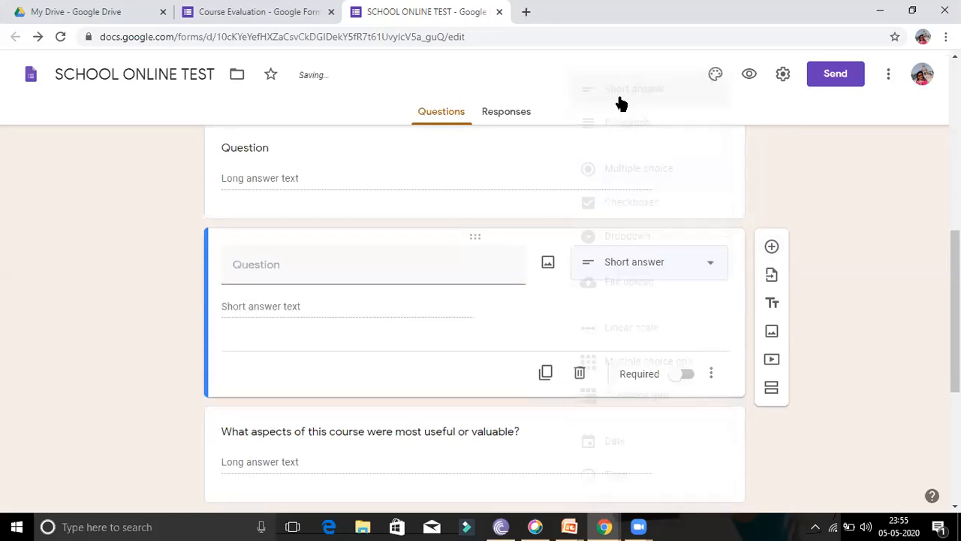
left_click(287, 270)
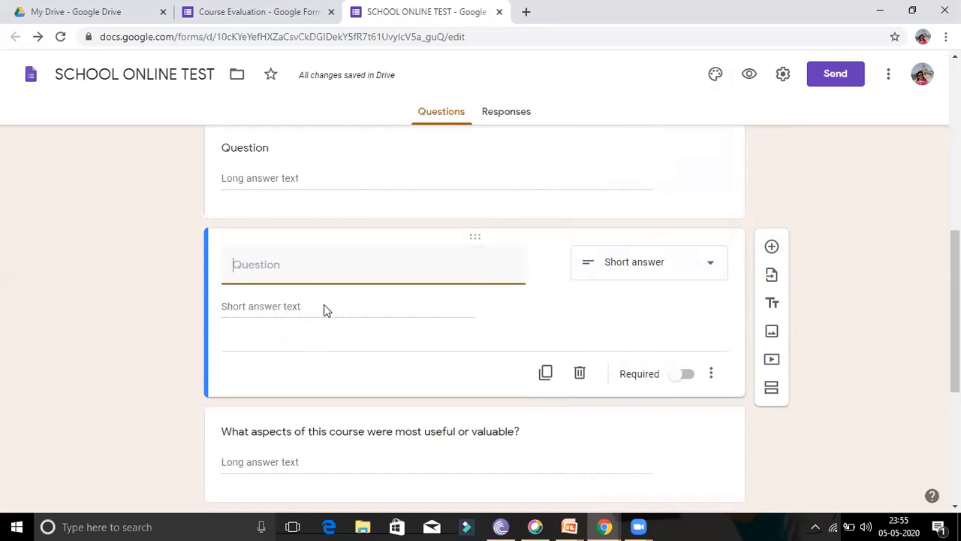
Replace the form's header image with the "school" picture uploaded from the Downloads folder.
scroll(327, 324, "down", 3)
scroll(326, 326, "down", 1)
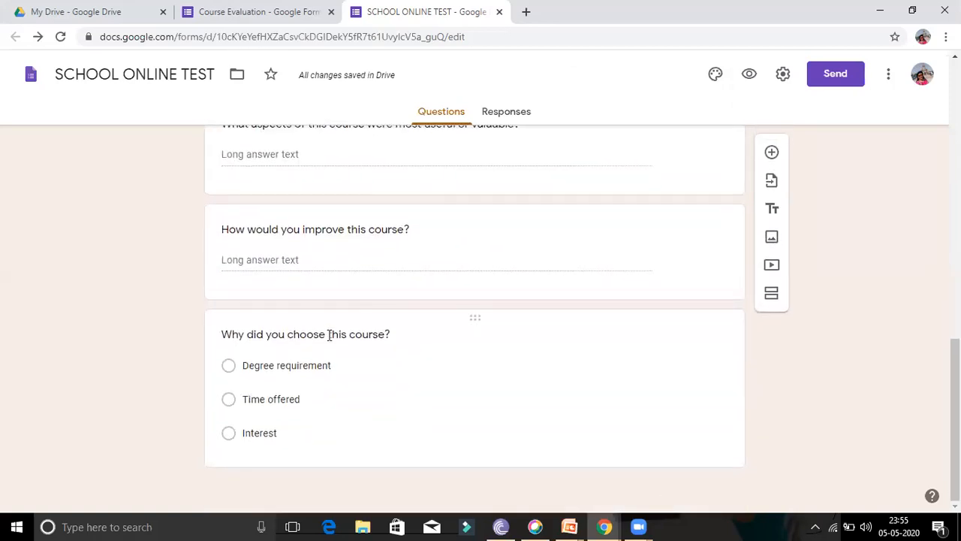
scroll(335, 324, "up", 10)
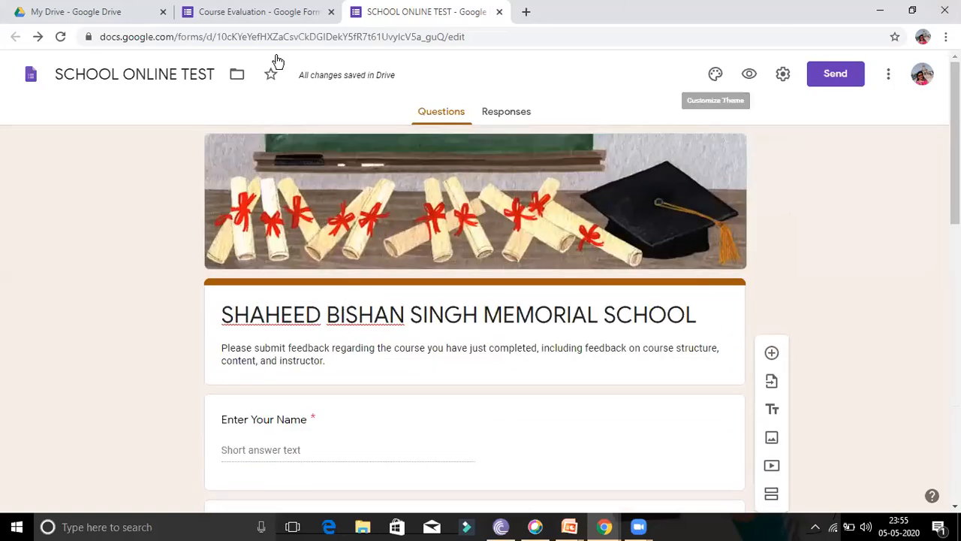
left_click(716, 74)
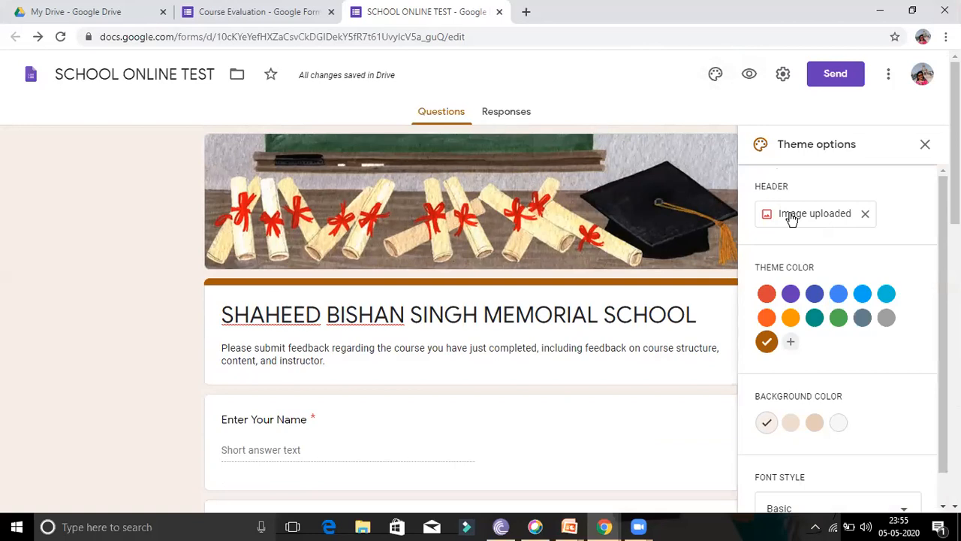
left_click(829, 216)
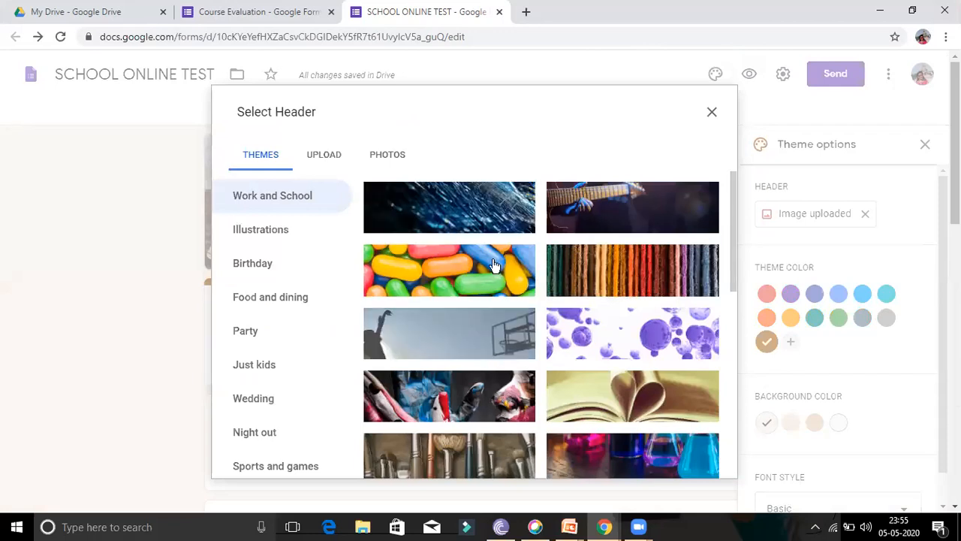
left_click(321, 158)
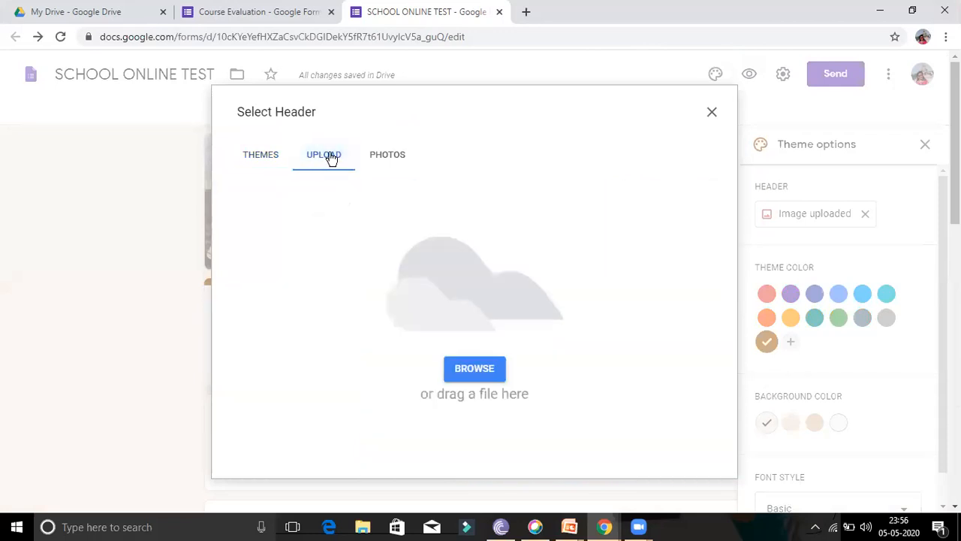
left_click(474, 371)
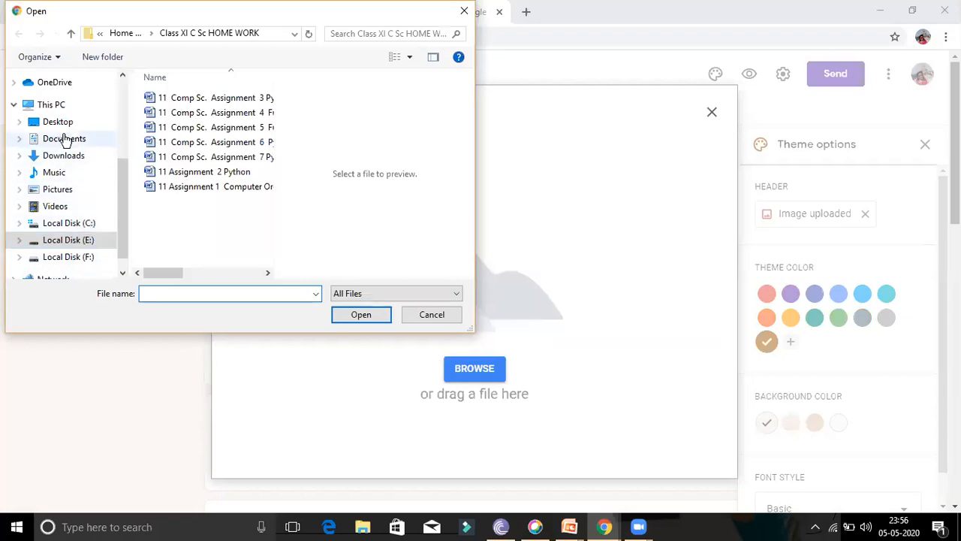
left_click(76, 154)
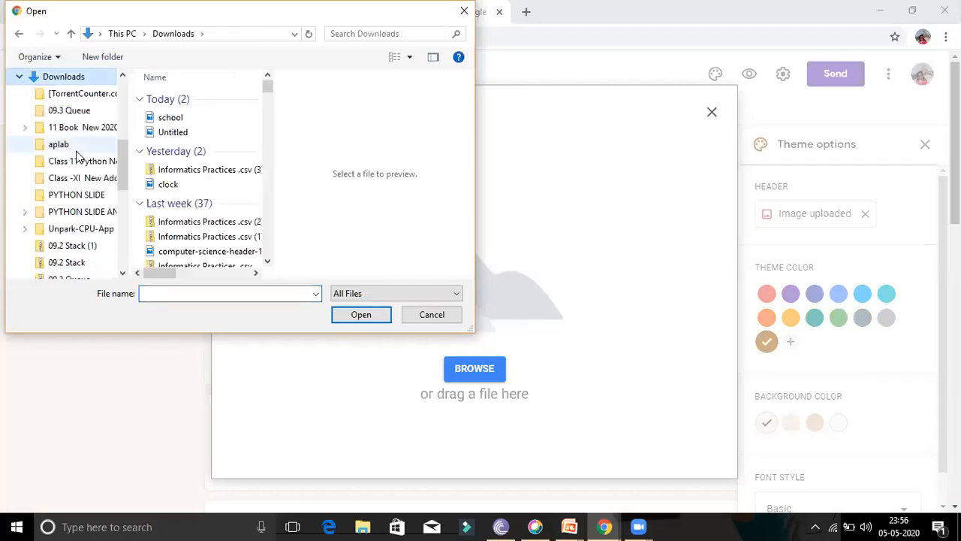
left_click(172, 118)
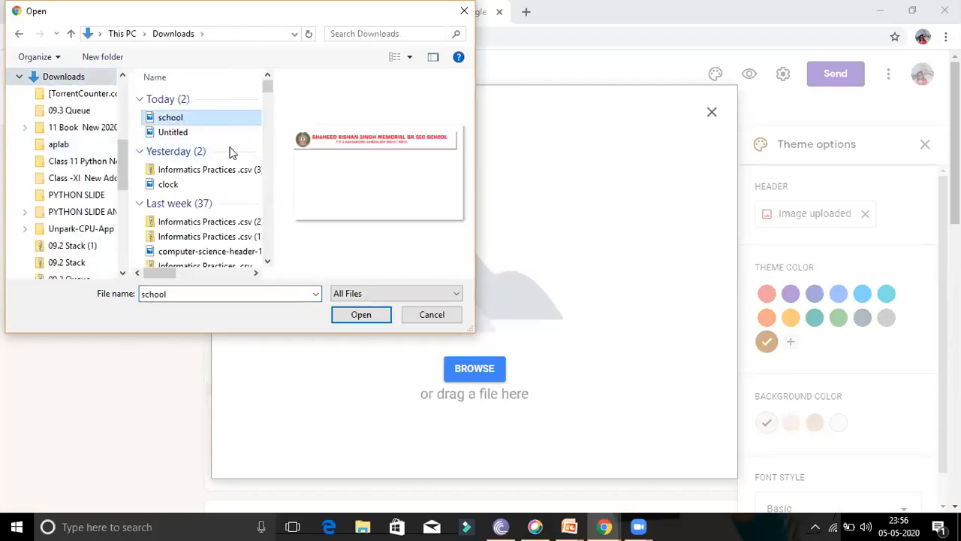
left_click(358, 316)
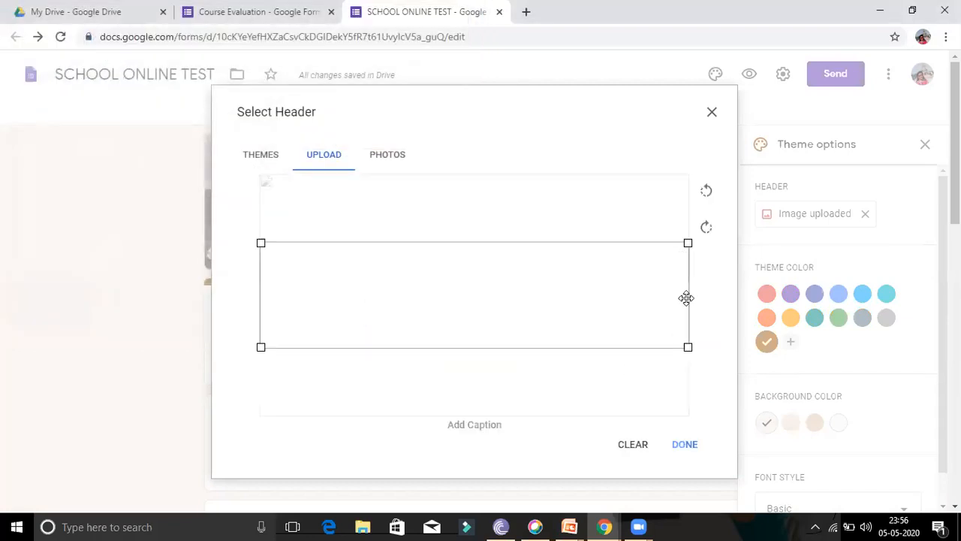
left_click(690, 445)
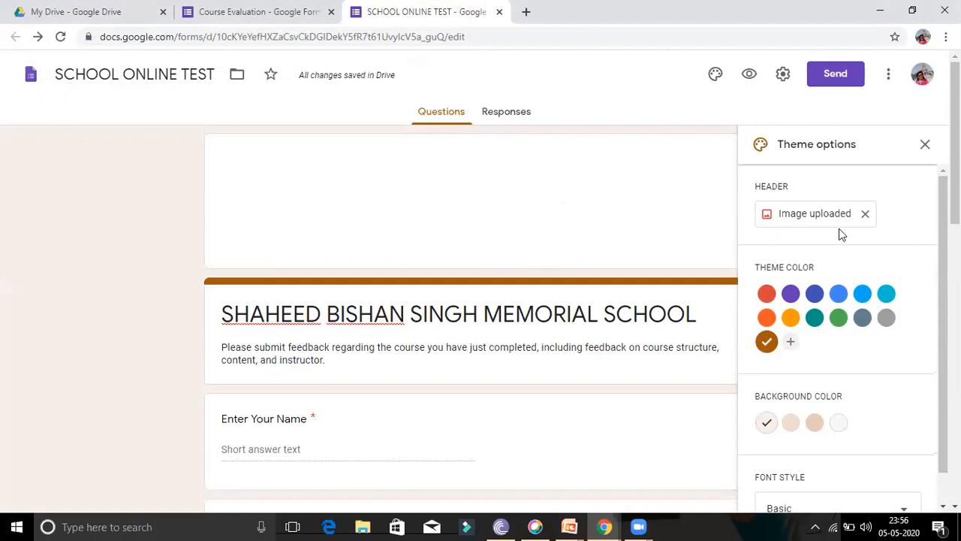
Preview the form as respondents see it and look through its header and questions.
left_click(749, 78)
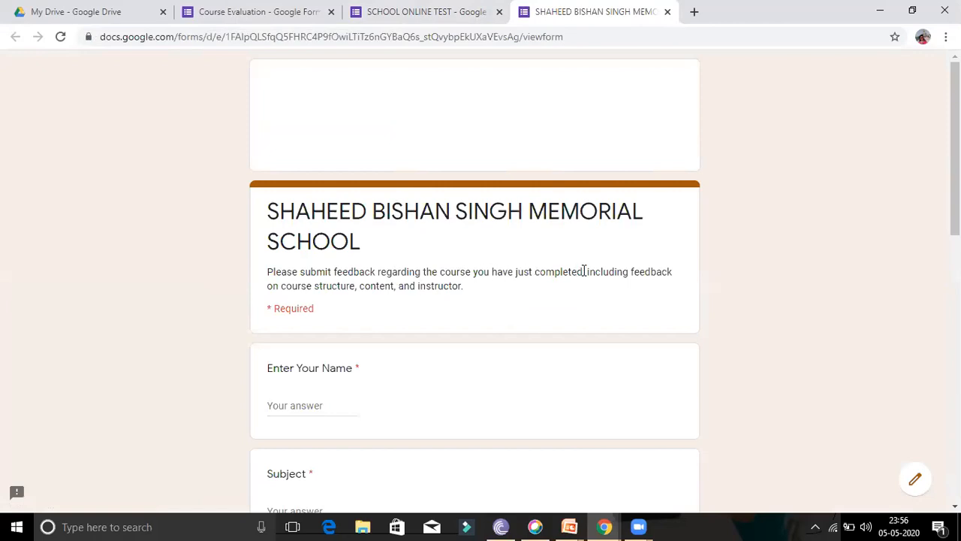
scroll(584, 271, "down", 1)
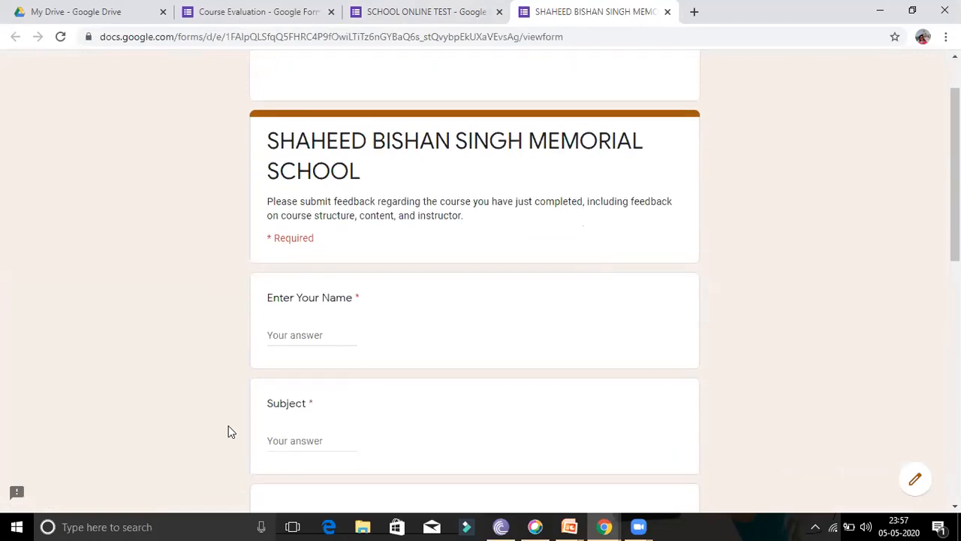
scroll(328, 391, "down", 2)
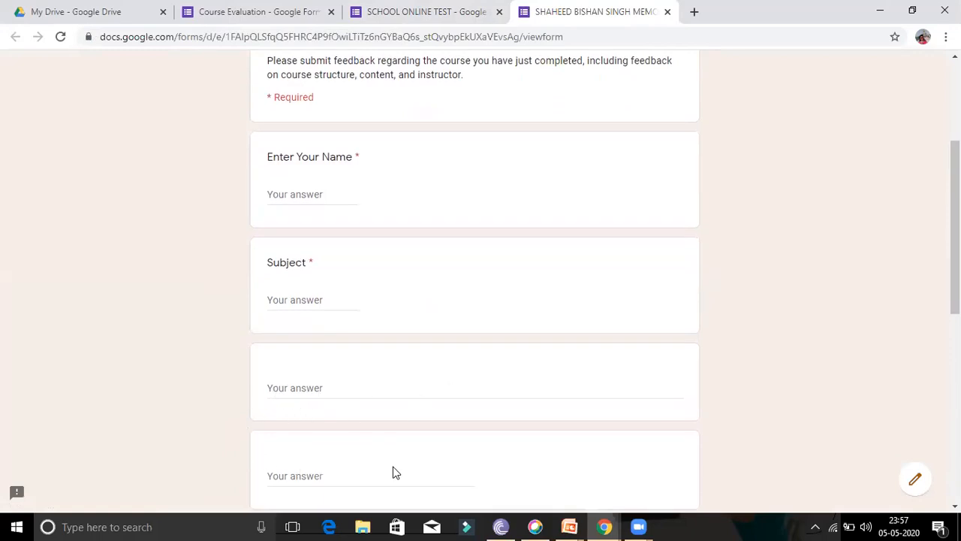
scroll(337, 390, "down", 1)
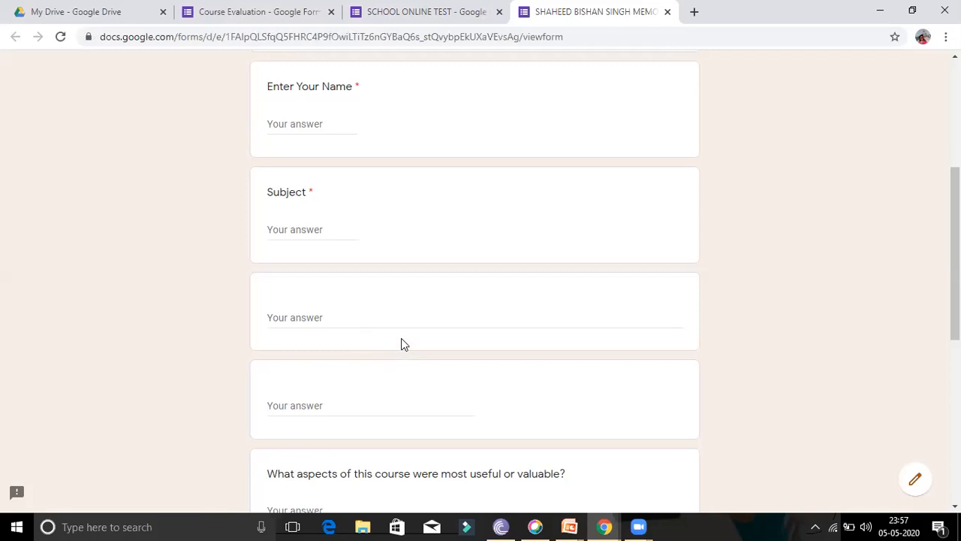
scroll(507, 255, "up", 4)
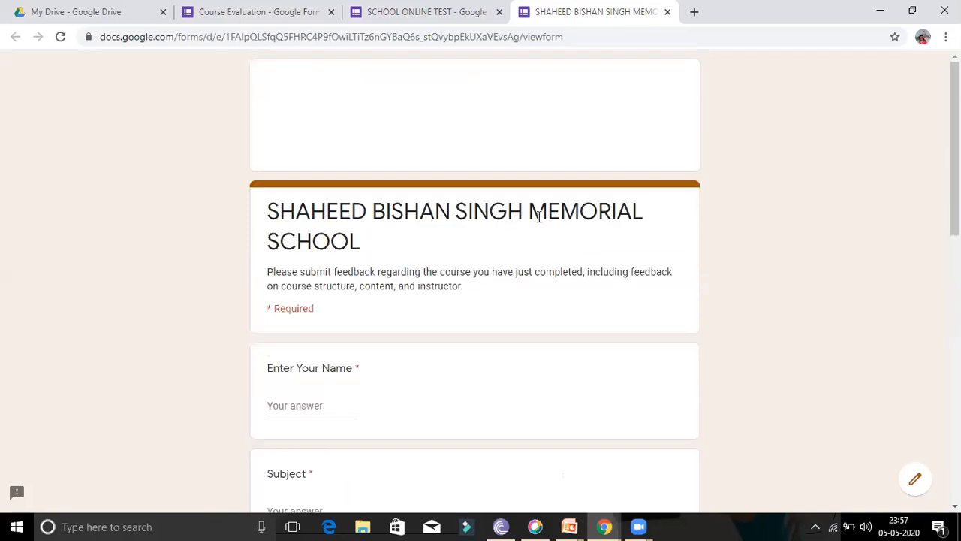
Return to the form editor and close the theme options.
left_click(448, 12)
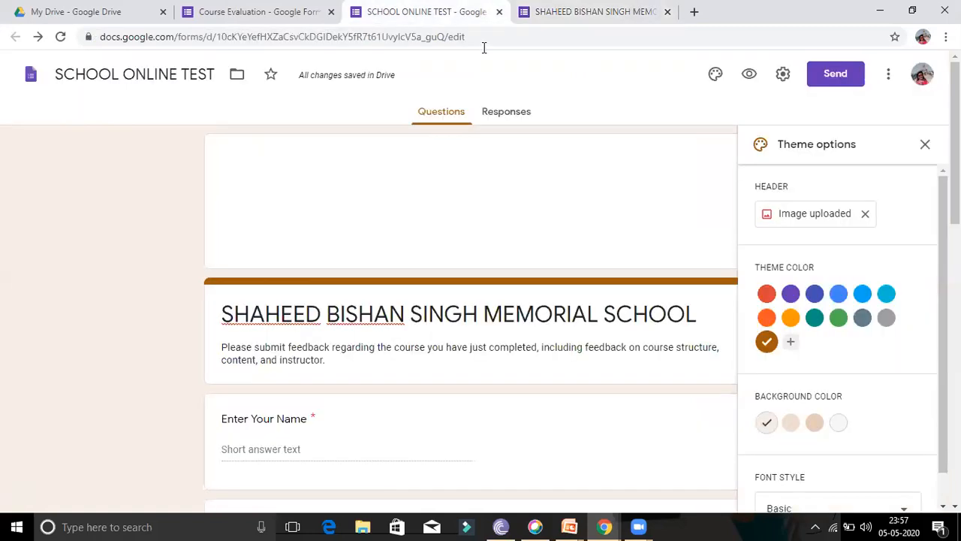
left_click(726, 365)
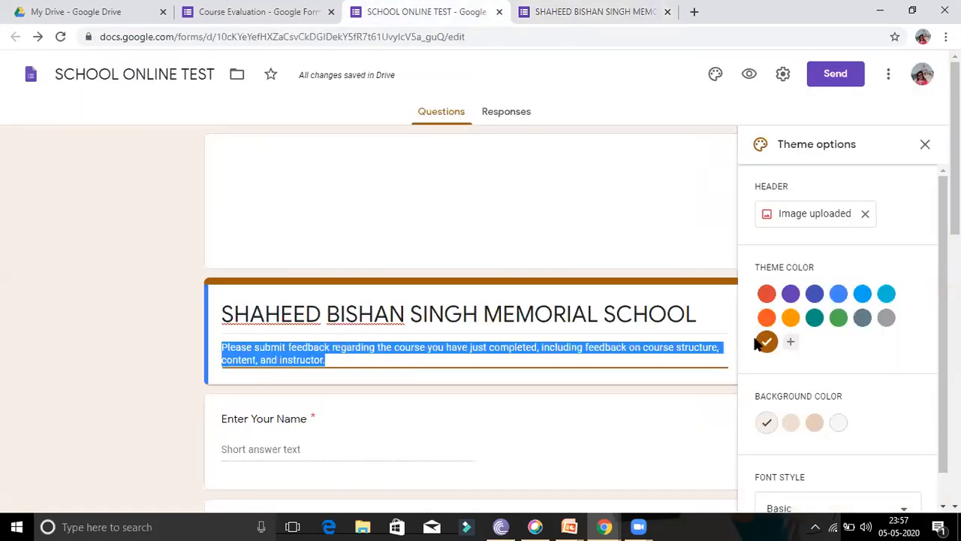
left_click(926, 145)
left_click(926, 145)
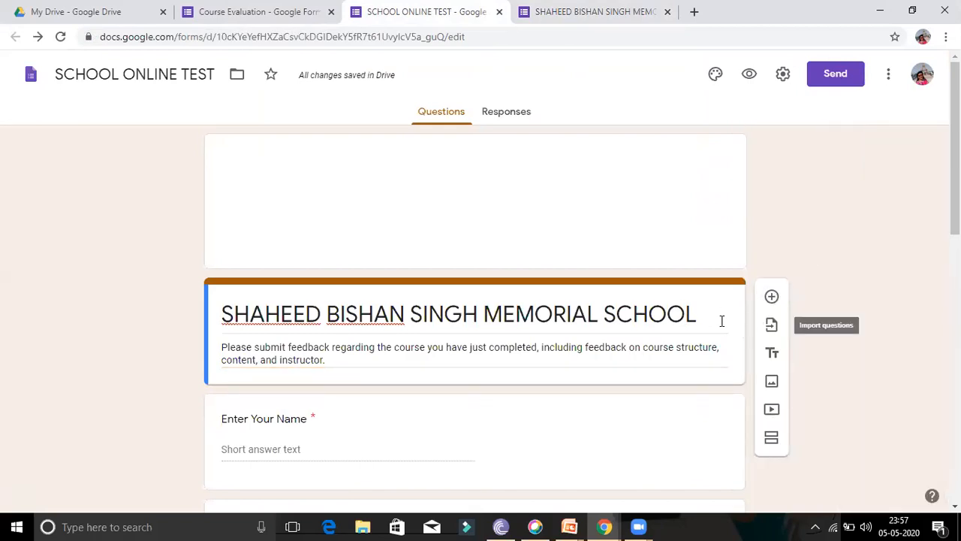
Add an untitled question directly below the form's title section, try the Date type, and set it to Time.
left_click(772, 296)
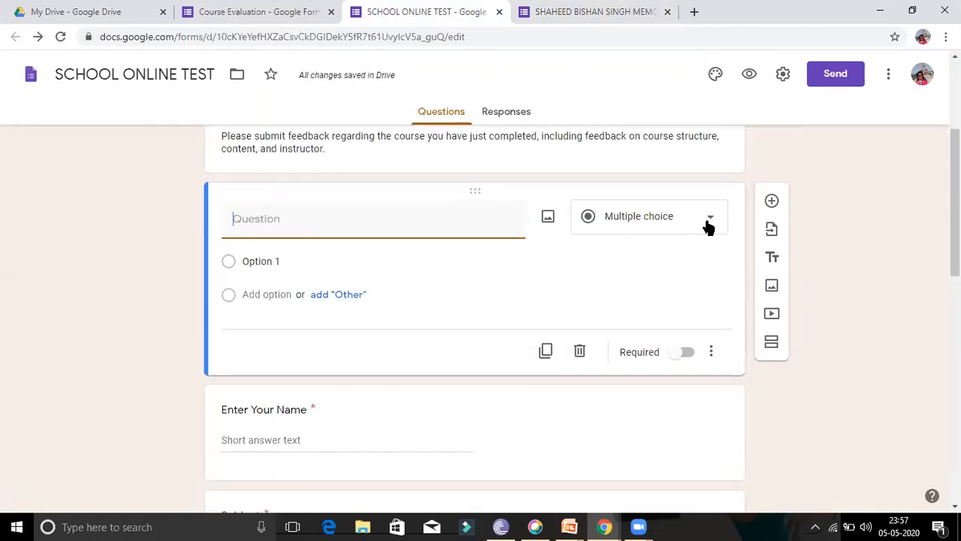
left_click(708, 219)
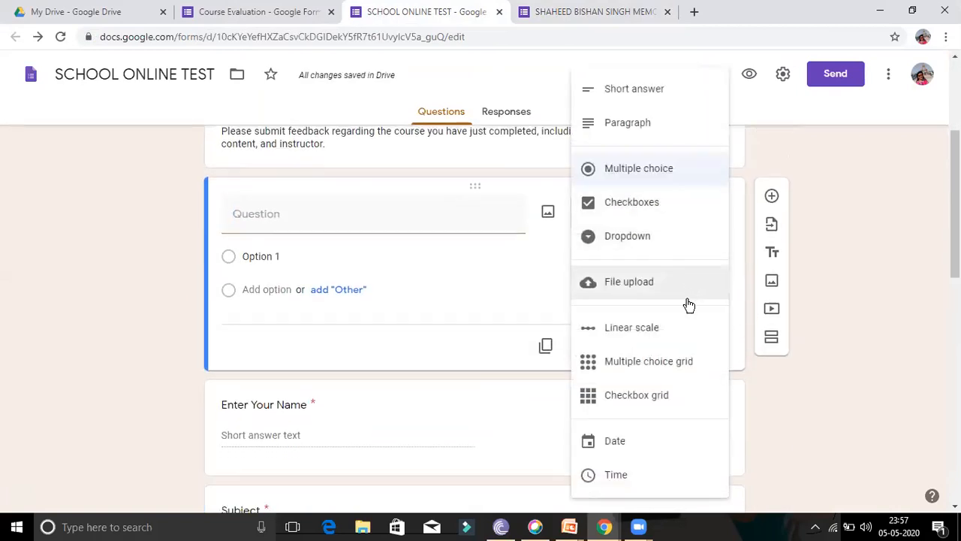
scroll(680, 331, "down", 3)
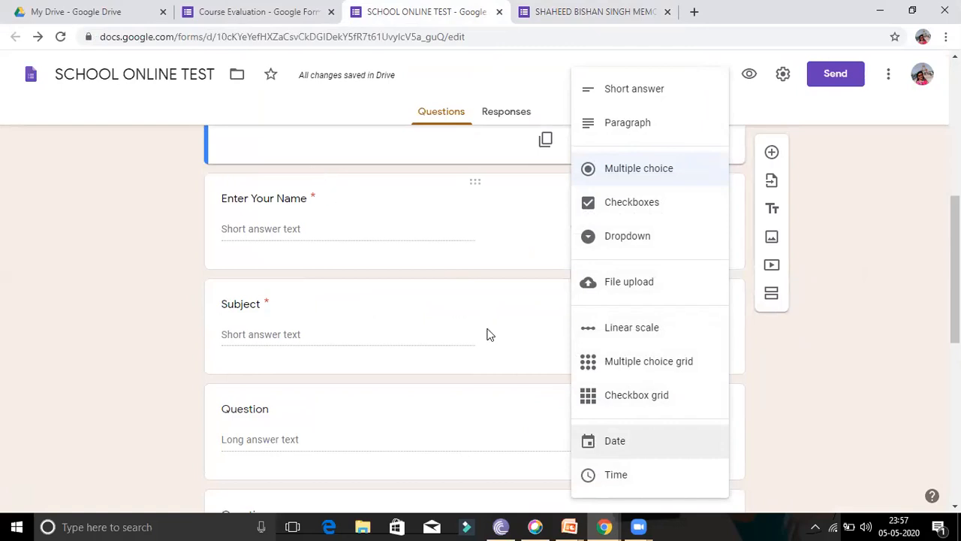
left_click(616, 444)
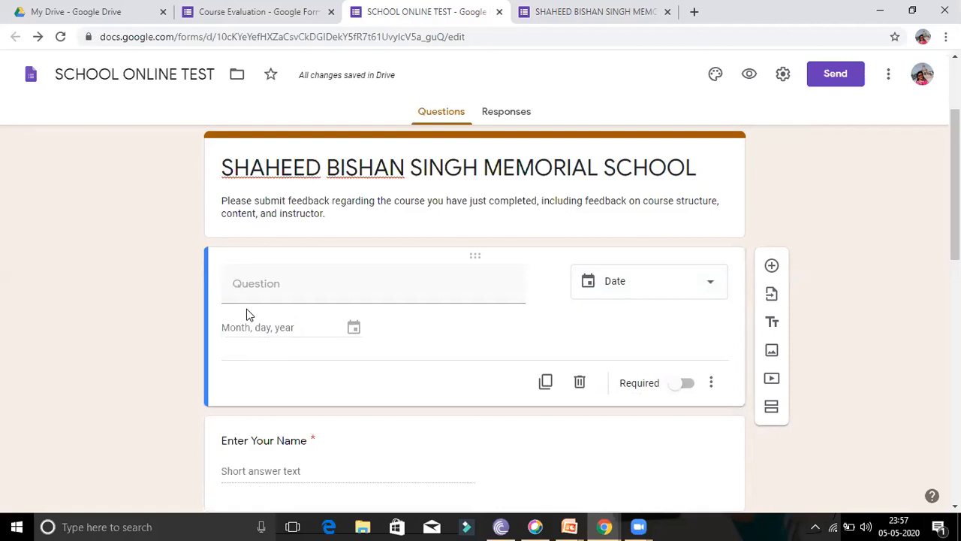
left_click(714, 285)
left_click(617, 471)
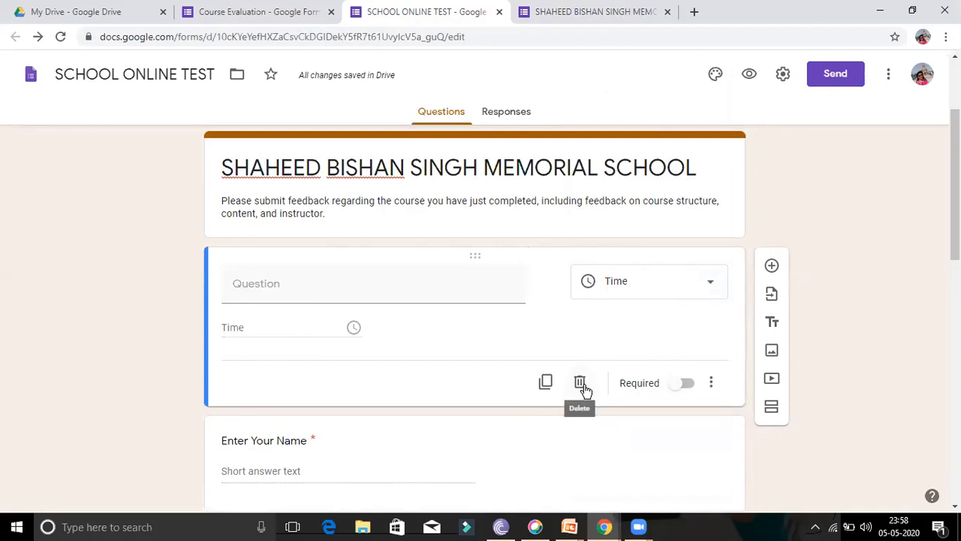
In the form's general settings, turn on email address collection, limit respondents to 1 response, and disable editing after submission.
scroll(589, 378, "down", 1)
scroll(589, 378, "down", 9)
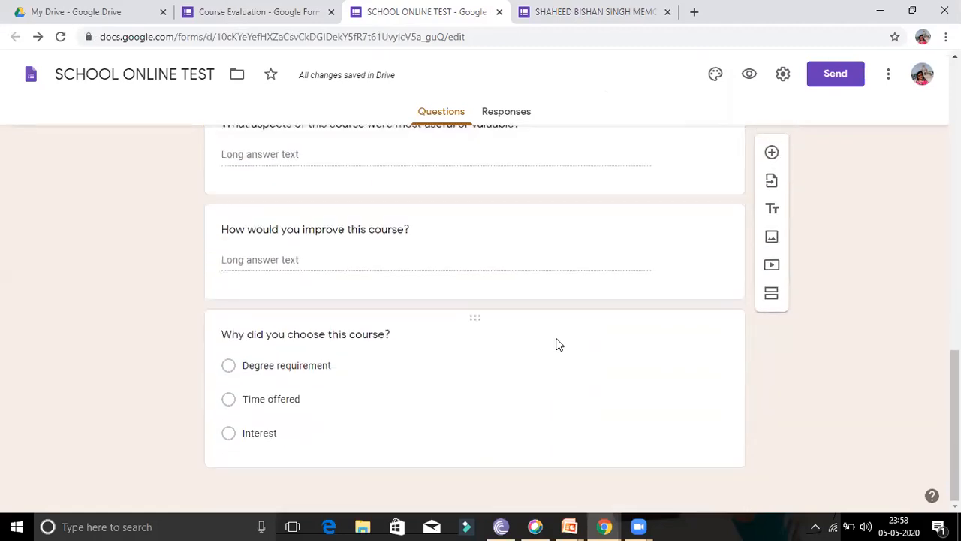
left_click(783, 75)
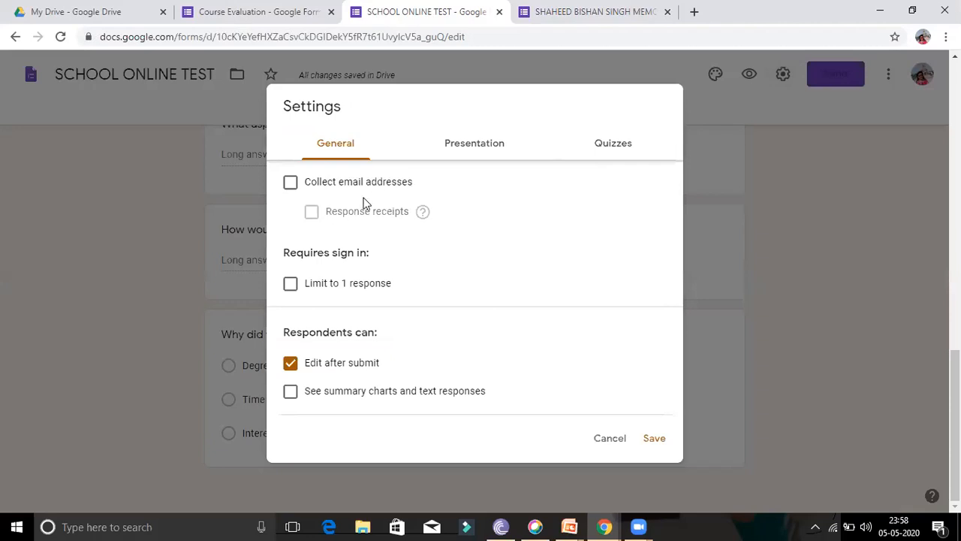
left_click(291, 185)
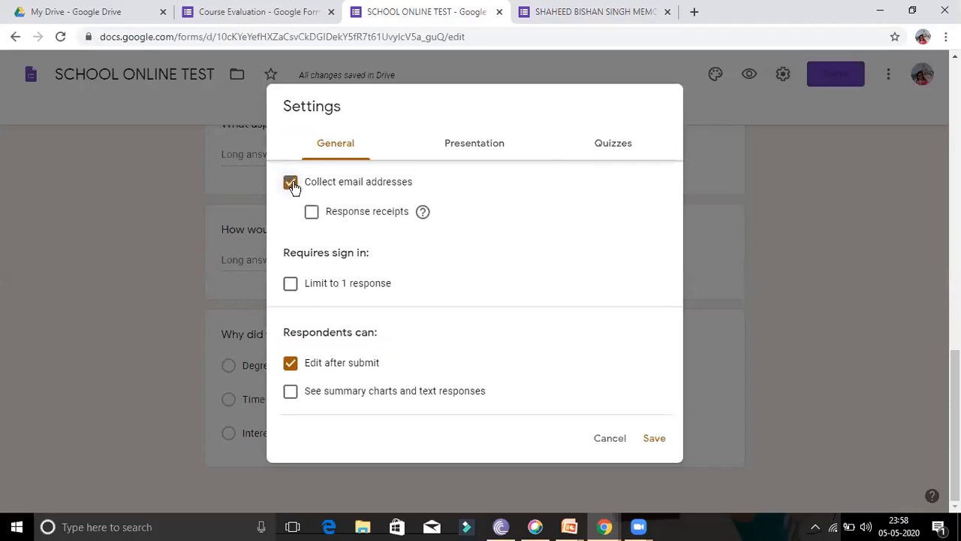
left_click(292, 184)
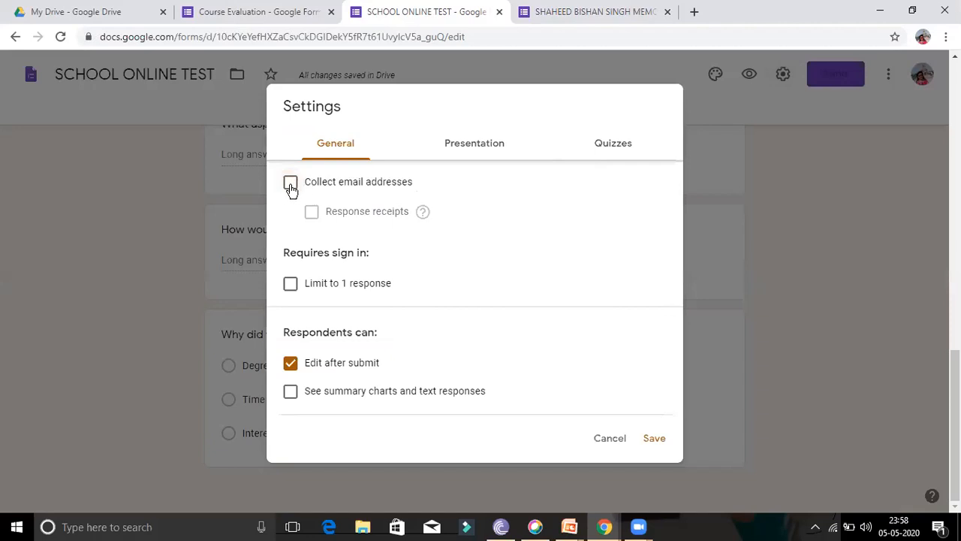
left_click(291, 186)
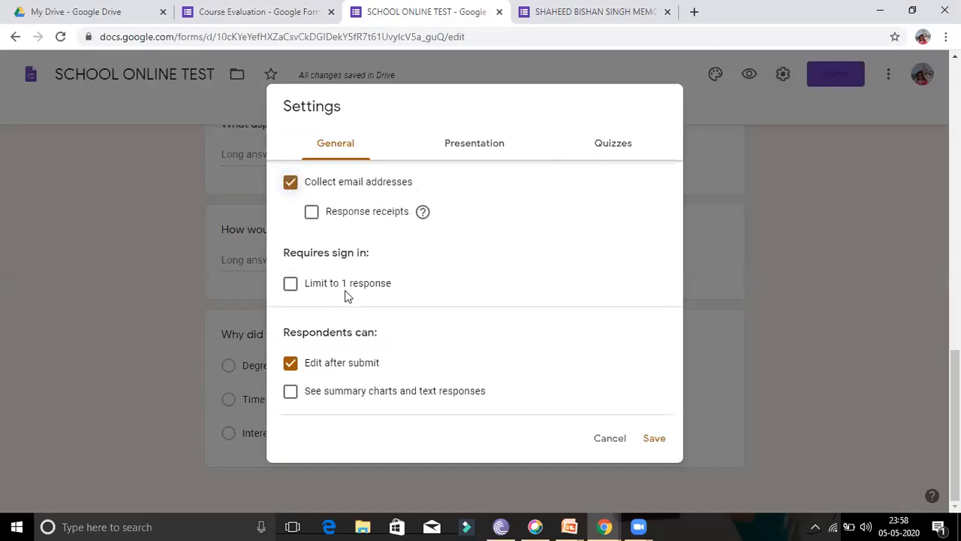
left_click(291, 284)
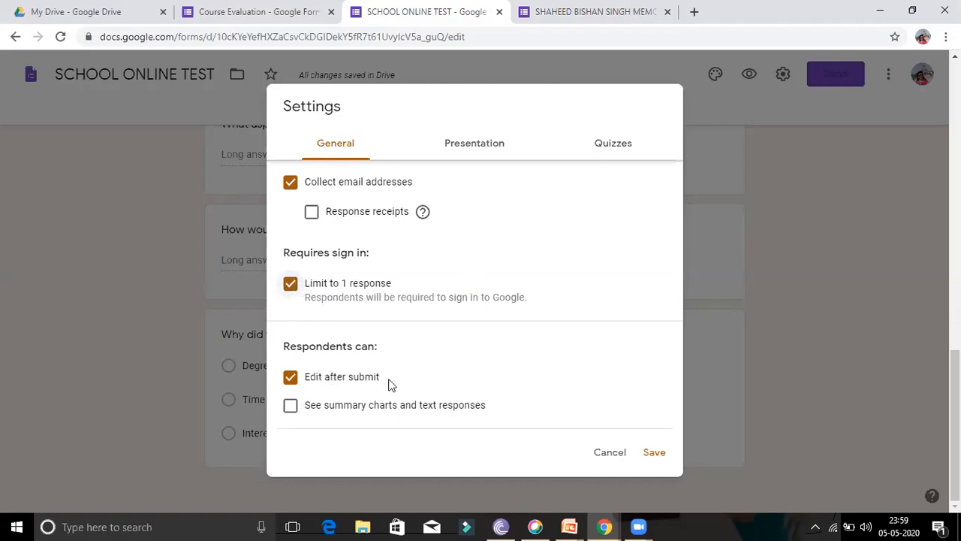
left_click(293, 380)
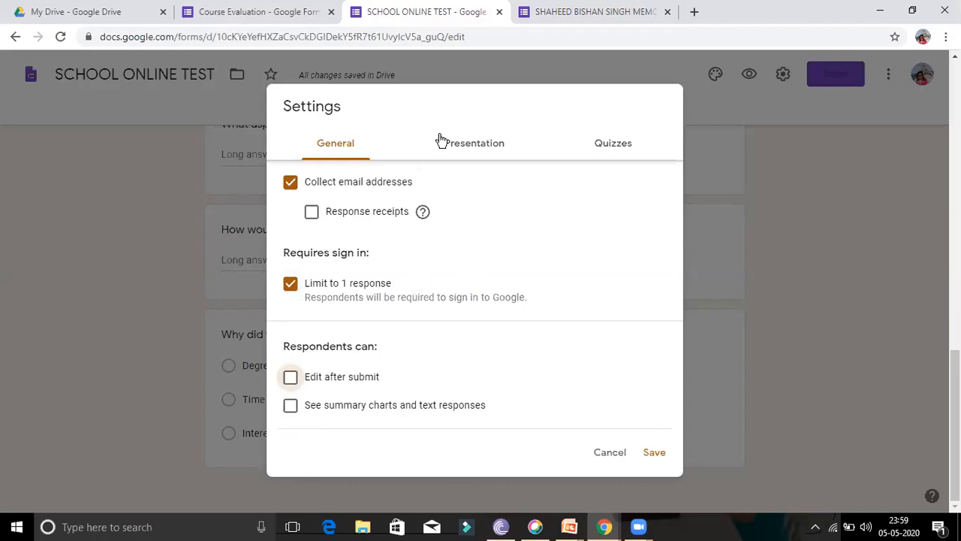
Make the form a quiz that hides correct answers and point values from respondents, and save the settings.
left_click(484, 143)
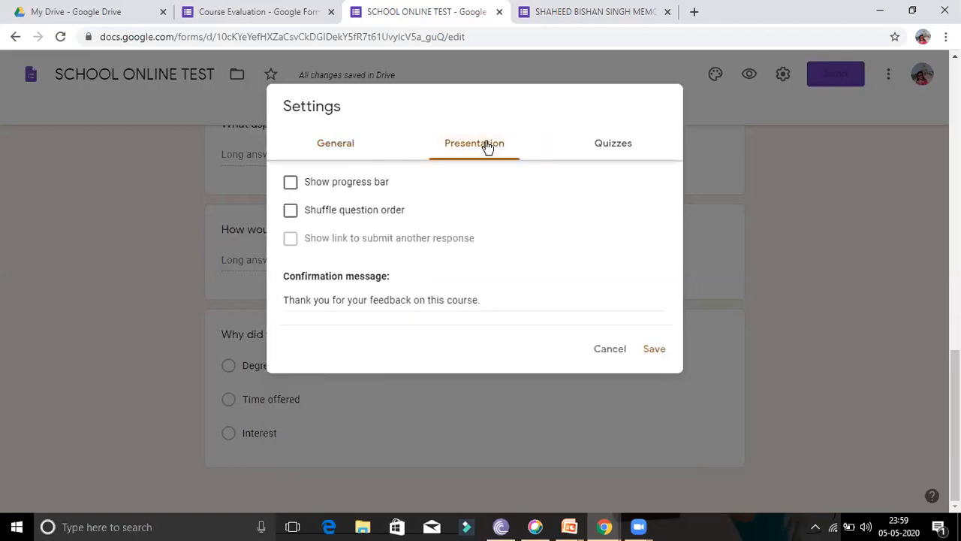
left_click(620, 149)
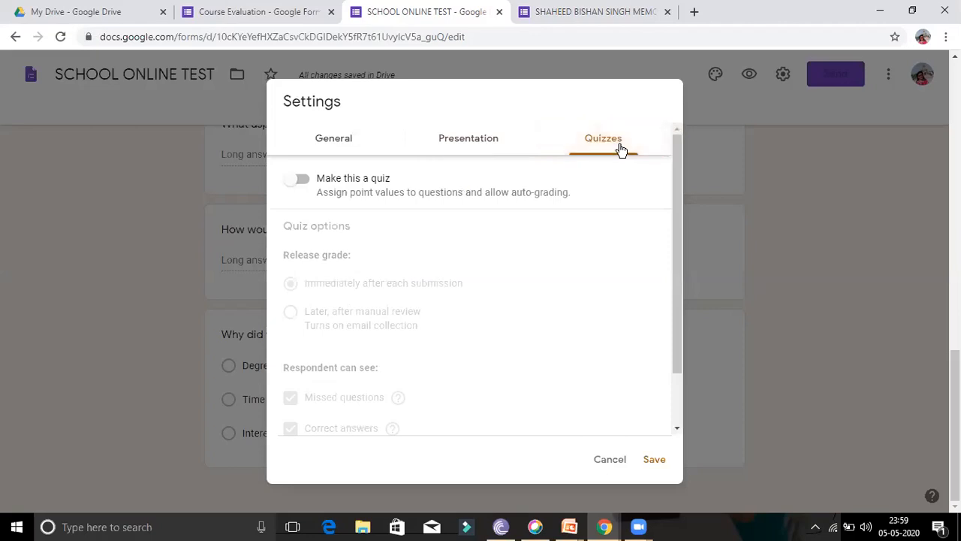
left_click(304, 183)
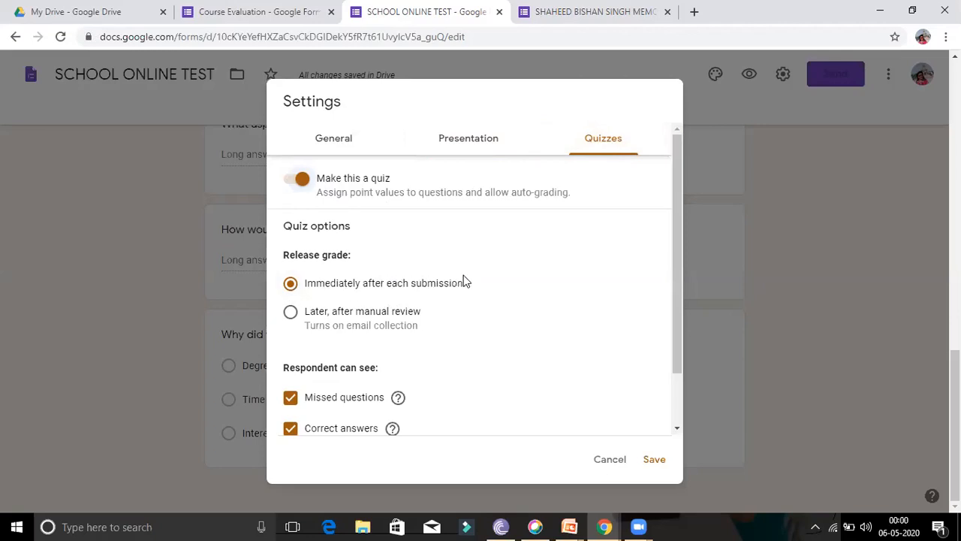
scroll(375, 393, "down", 1)
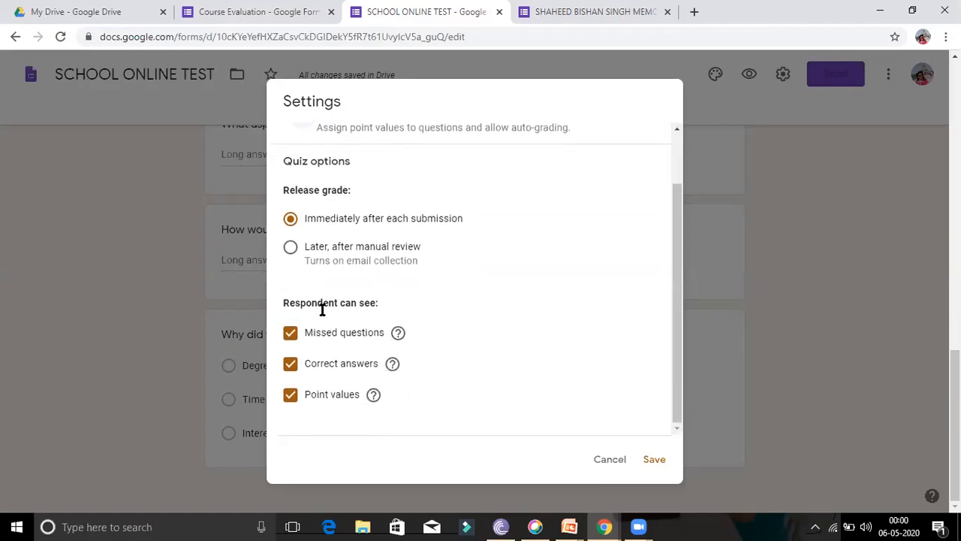
left_click(291, 365)
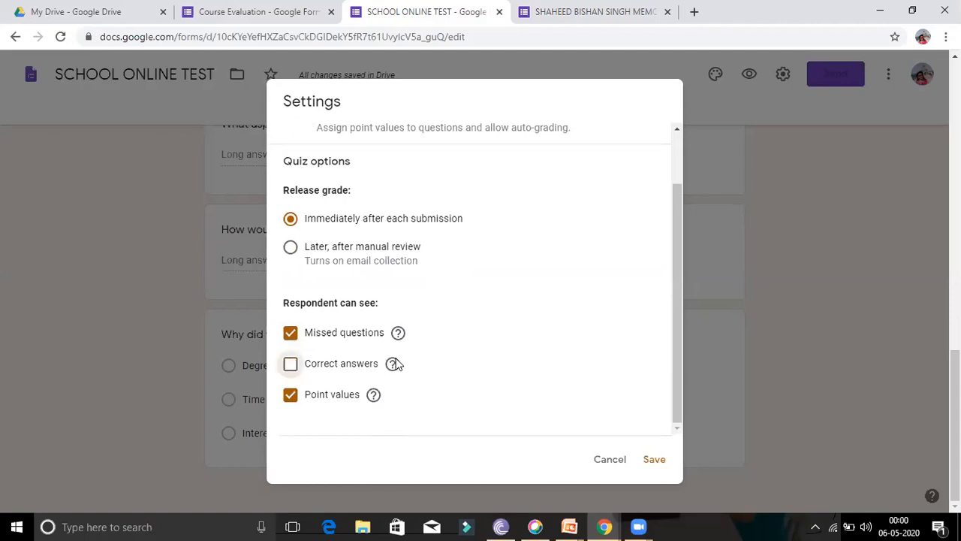
left_click(300, 396)
left_click(654, 461)
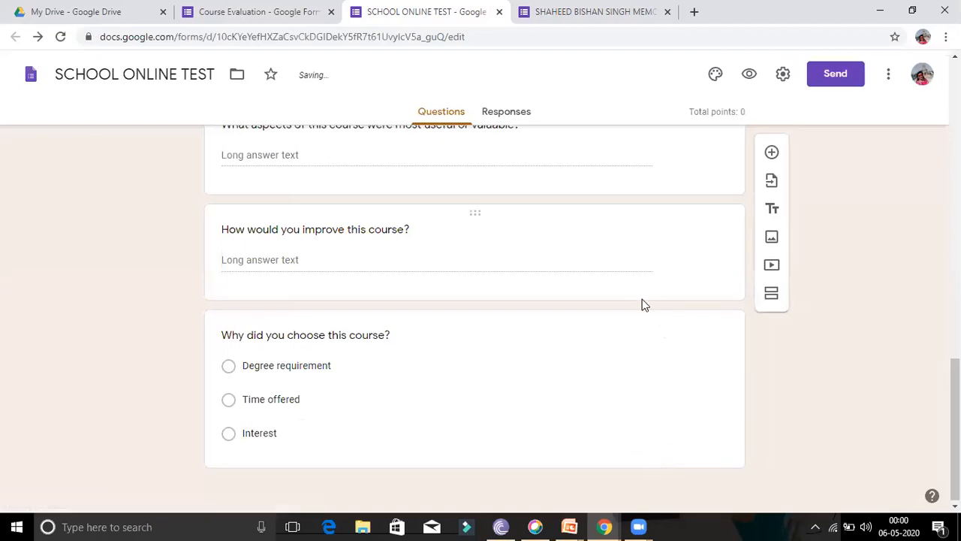
Get a shortened URL for sharing the form and copy it.
left_click(839, 77)
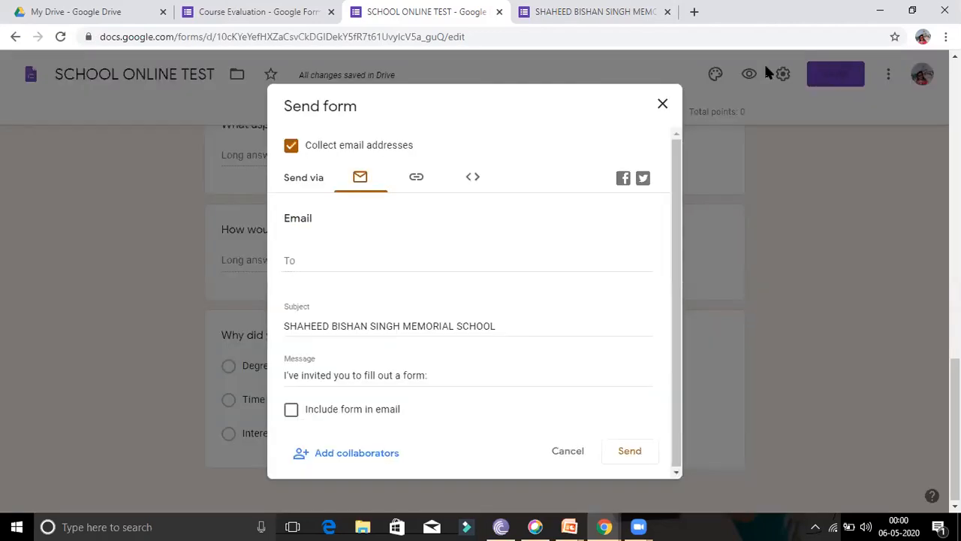
left_click(417, 180)
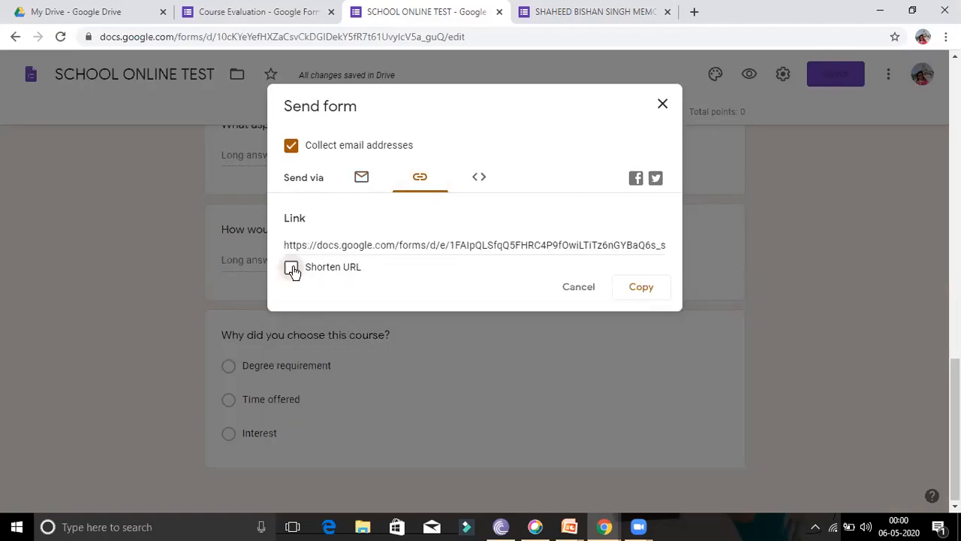
left_click(291, 268)
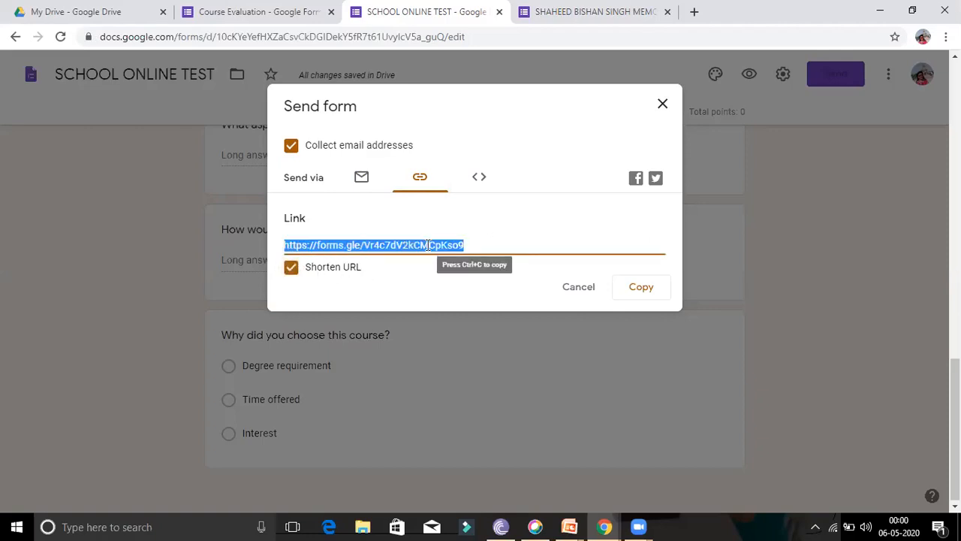
Email the form to a suggested contact, replacing the default message with the copied short link.
left_click(361, 179)
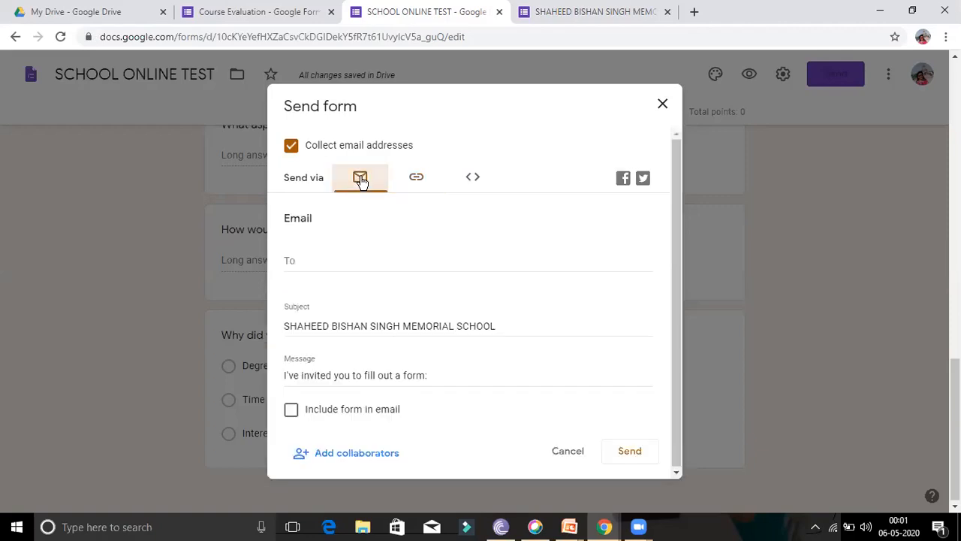
left_click(316, 260)
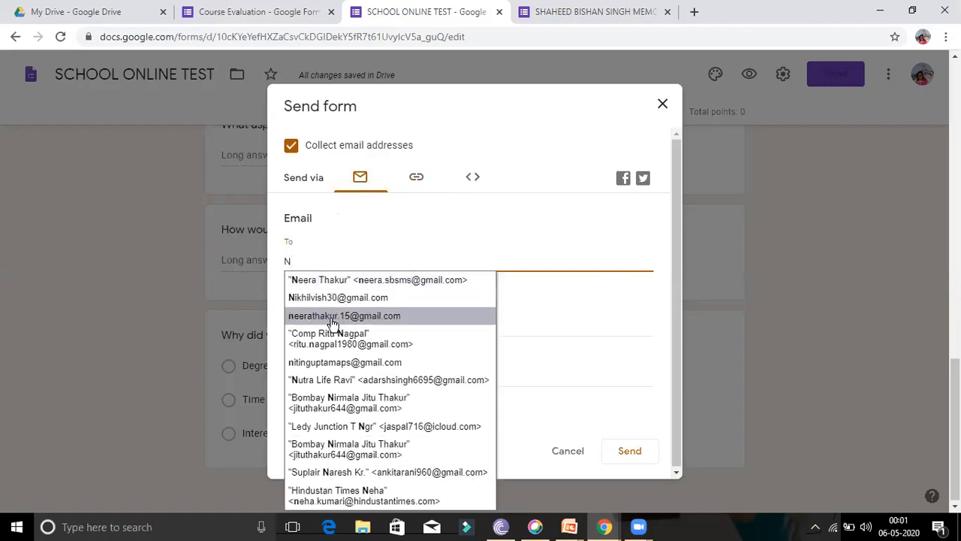
left_click(332, 317)
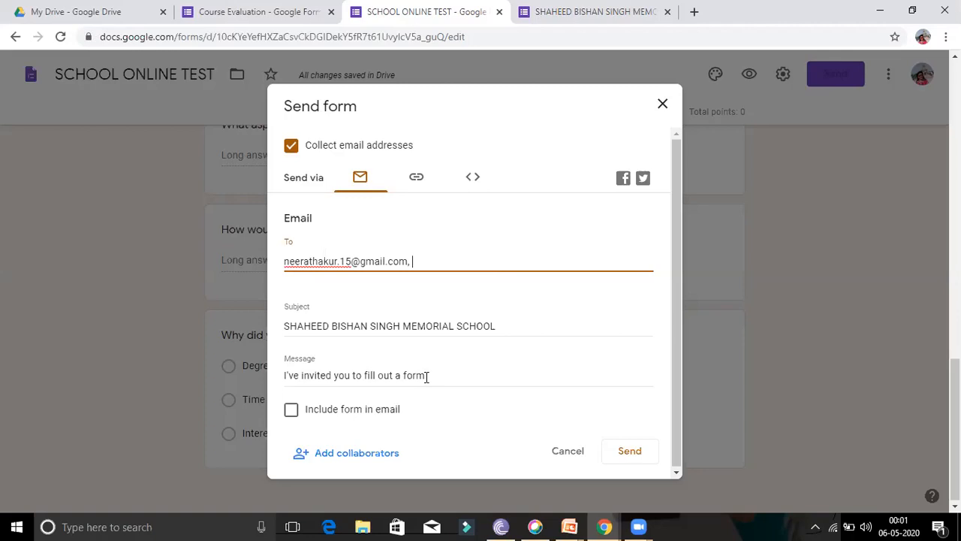
left_click_drag(272, 369, 258, 363)
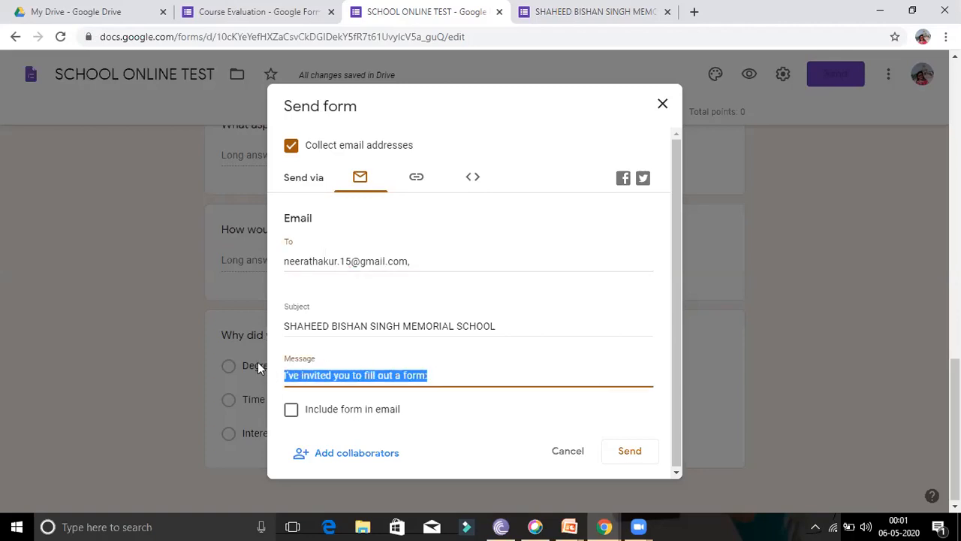
type("https://forms.gle/Vr4c7dV2kCMCpKso9")
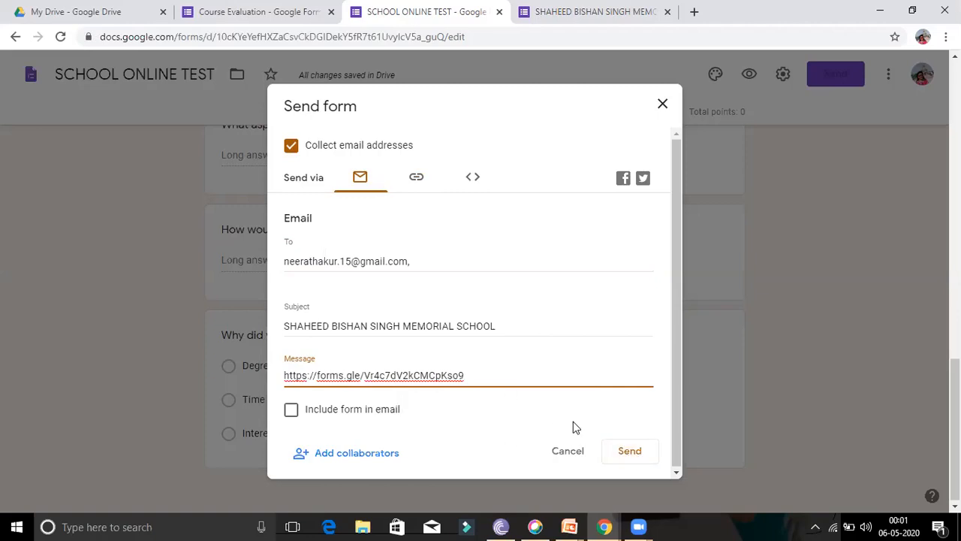
left_click(637, 457)
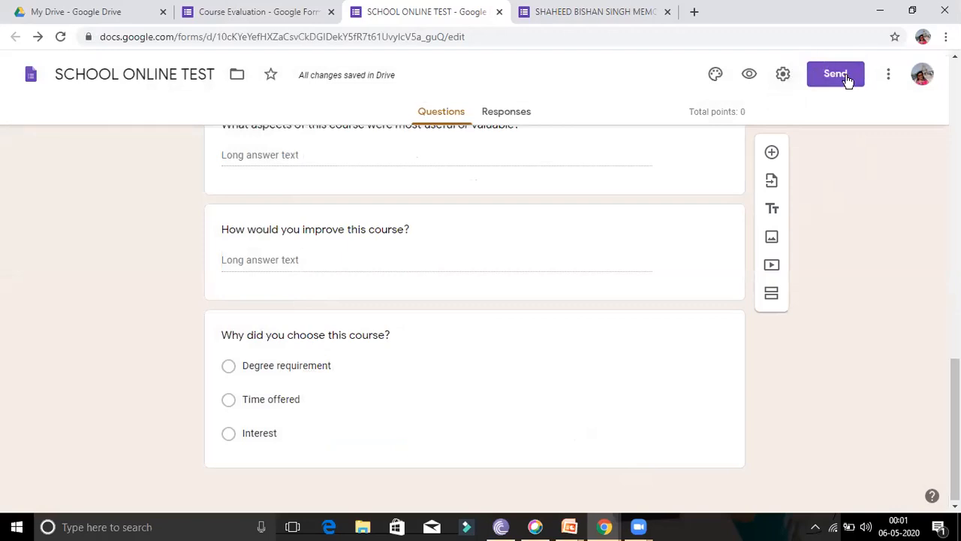
Open the Computer Science Test SQL form from My Drive and make a copy of it named "Computer Science".
left_click(72, 14)
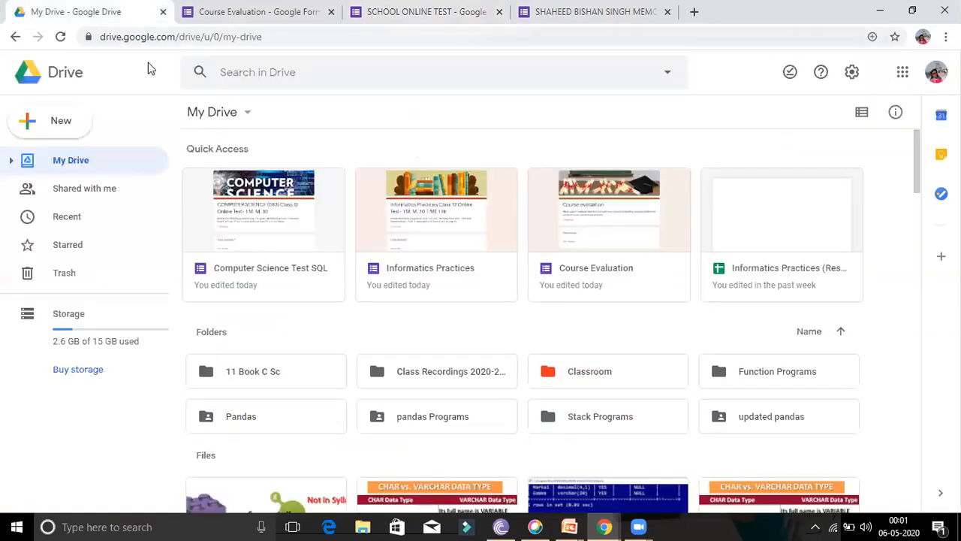
left_click(273, 190)
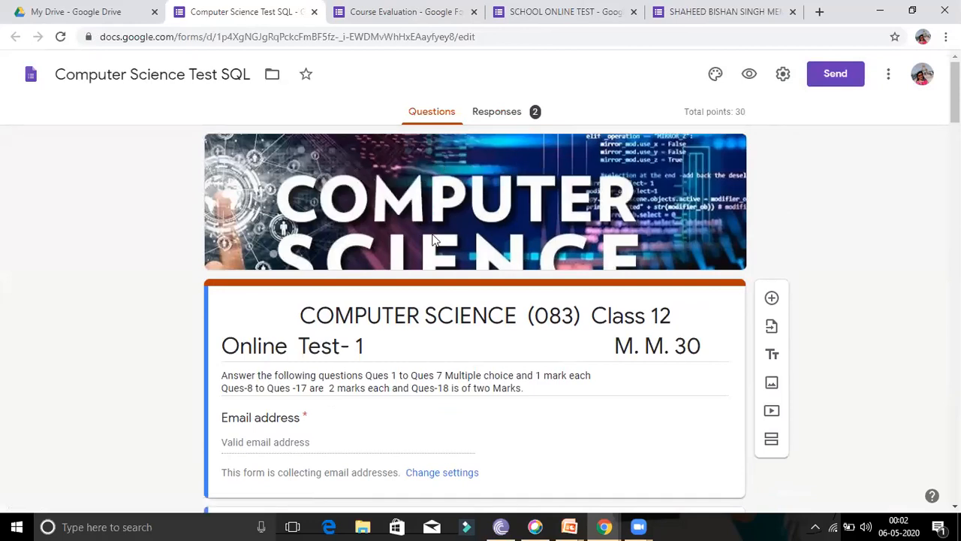
left_click(889, 81)
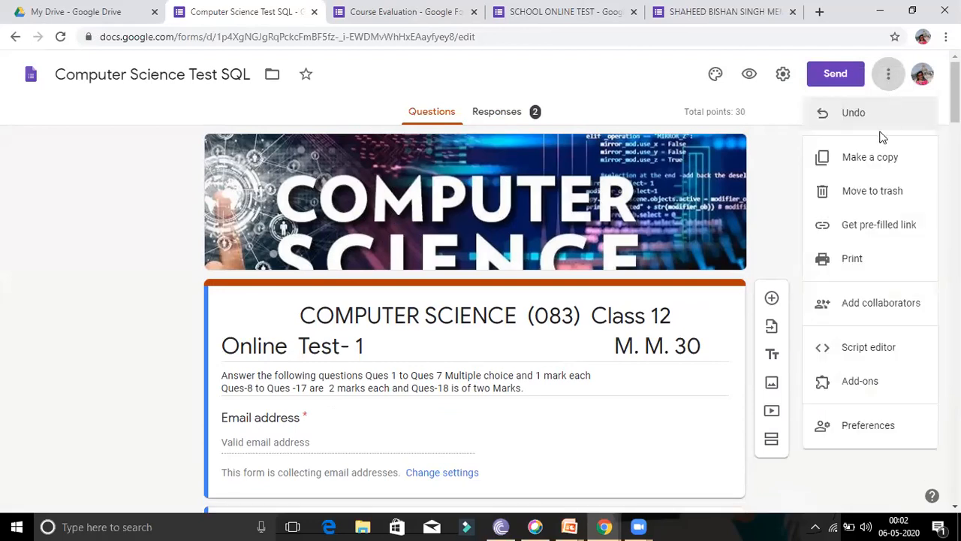
left_click(862, 161)
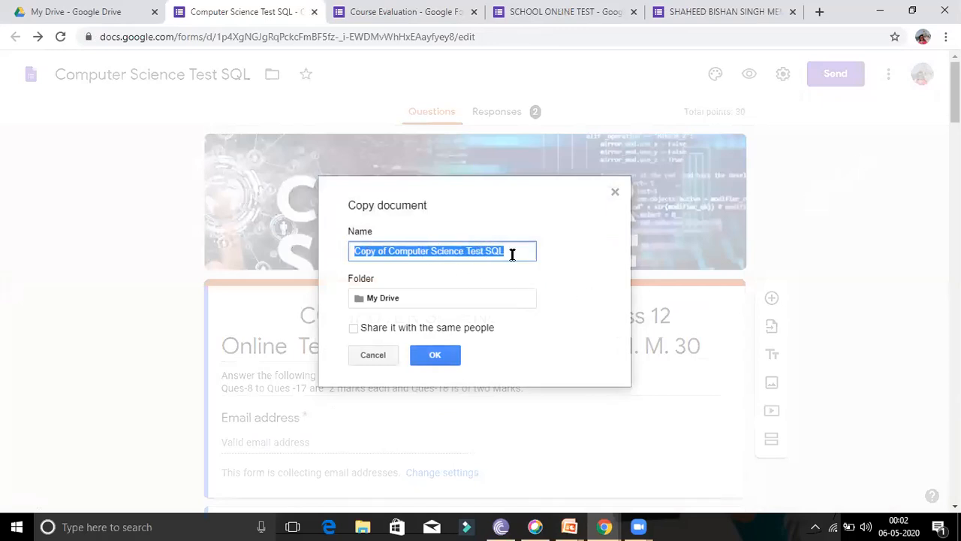
left_click_drag(500, 251, 403, 256)
left_click(401, 252)
left_click_drag(391, 251, 318, 251)
key("BackSpace")
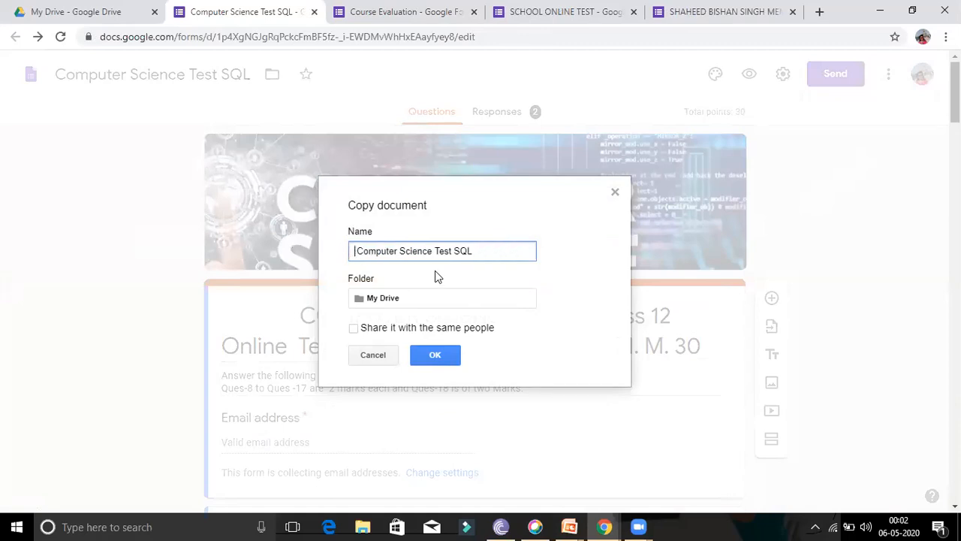
left_click_drag(436, 251, 493, 245)
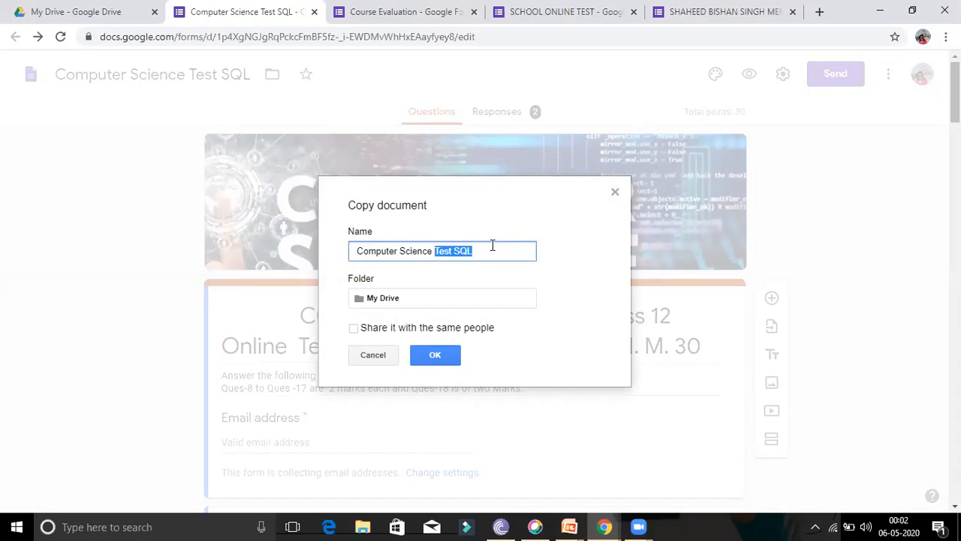
key("BackSpace")
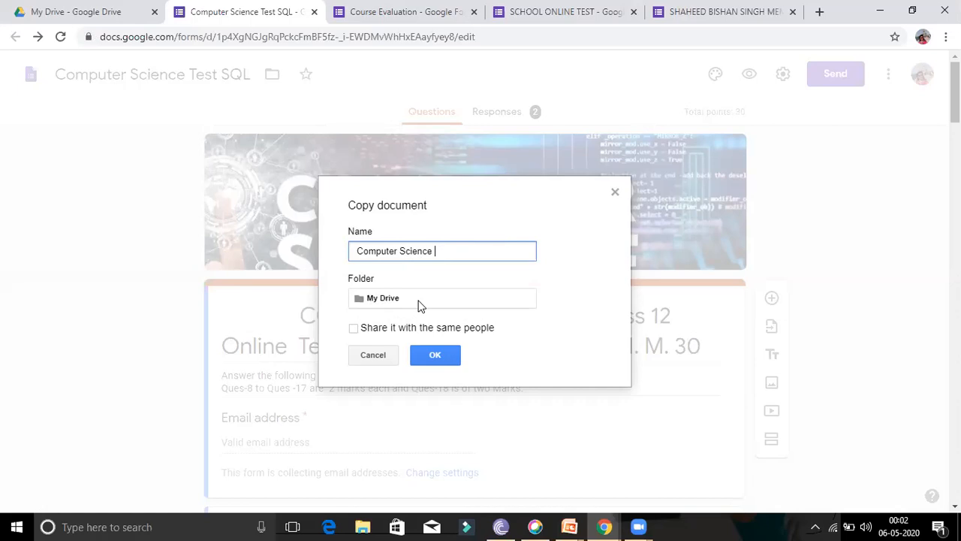
left_click(434, 358)
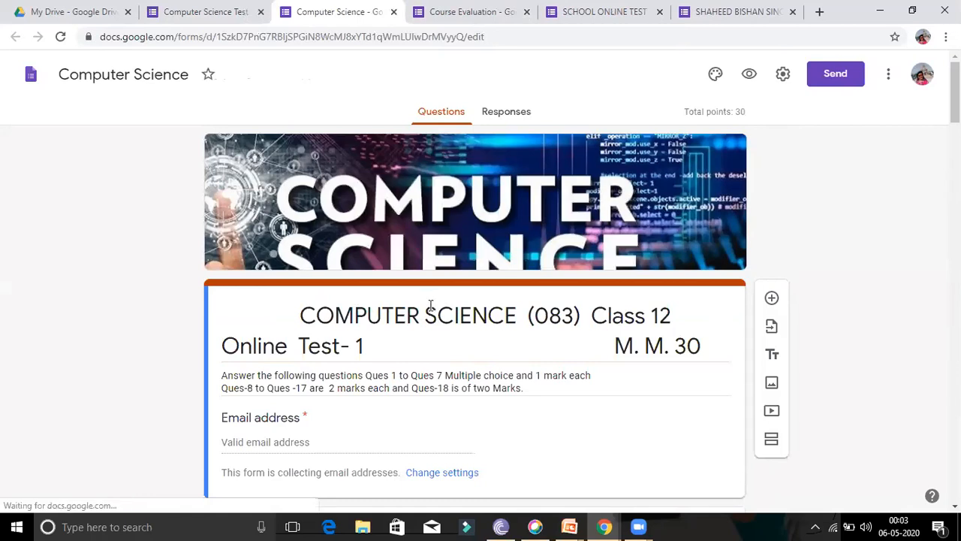
Add a File upload question above the "Time Duration 1 Hr" question, allowing respondents to upload files to Drive.
scroll(429, 304, "down", 2)
scroll(426, 308, "down", 2)
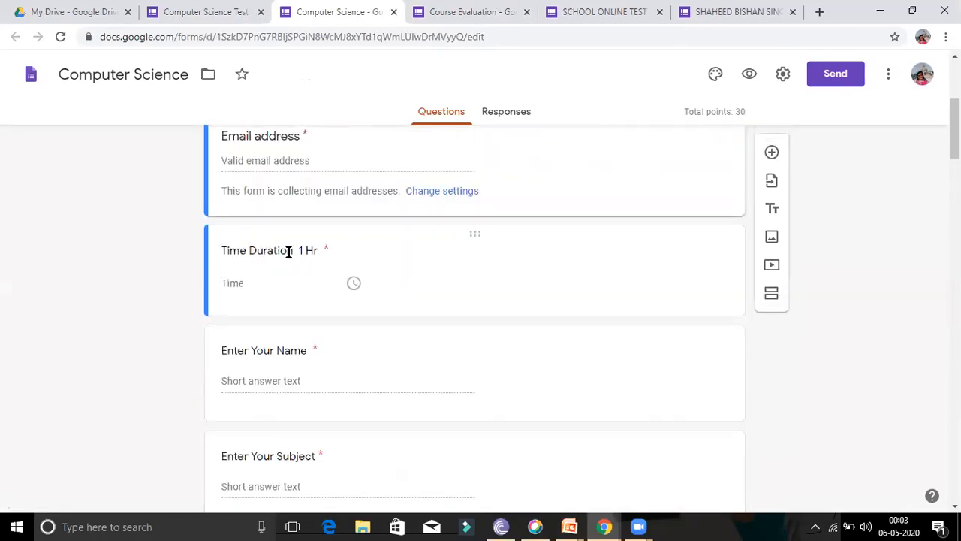
left_click(771, 154)
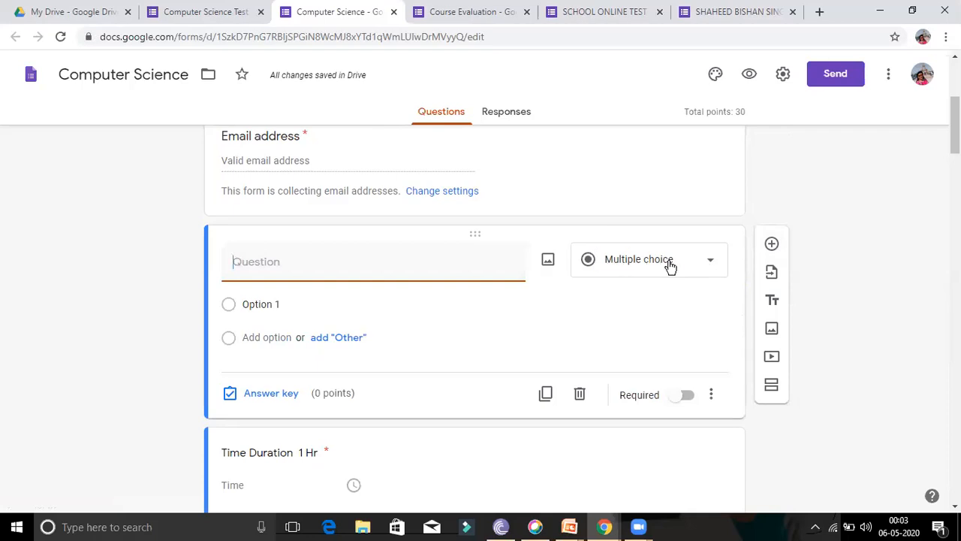
left_click(708, 268)
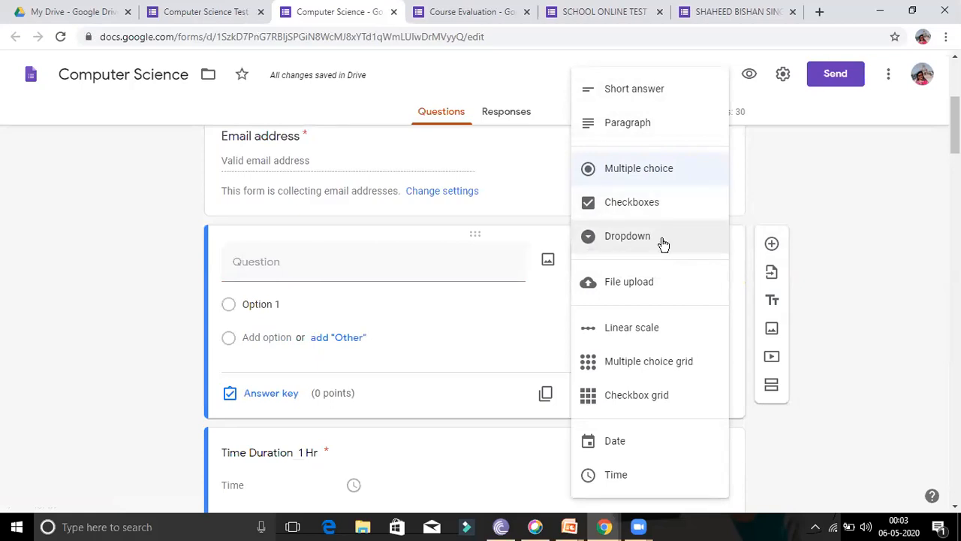
left_click(614, 285)
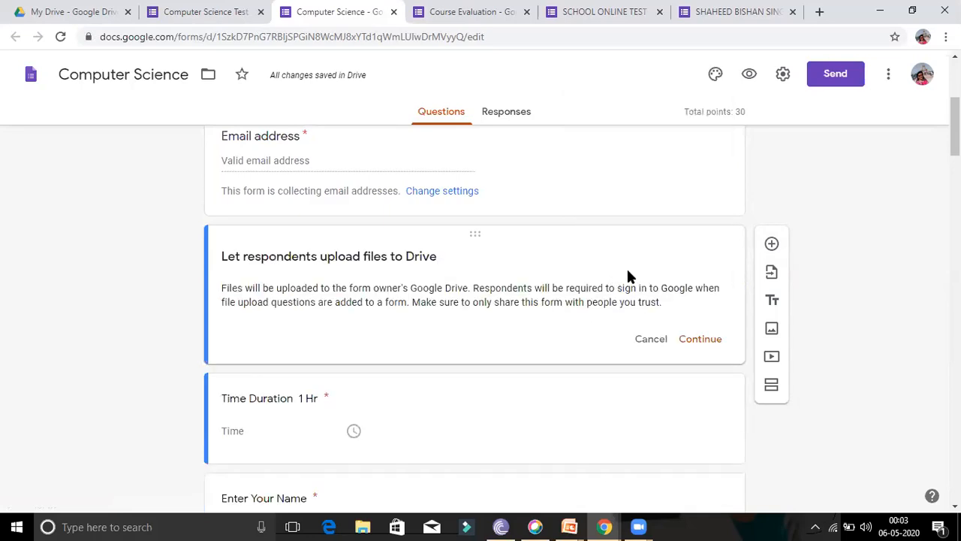
left_click(700, 340)
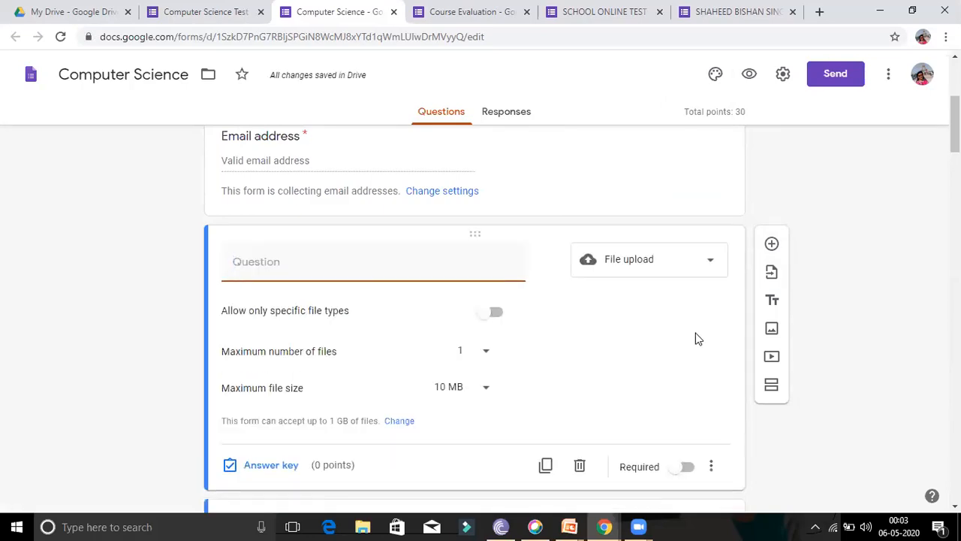
Insert the "clock" image from the Downloads folder into the File upload question.
left_click(603, 266)
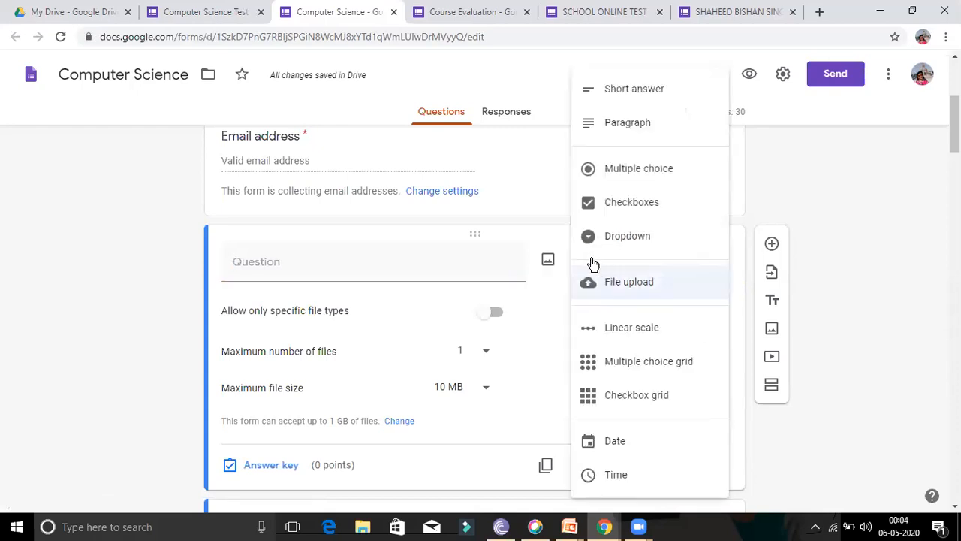
left_click(548, 260)
left_click(548, 260)
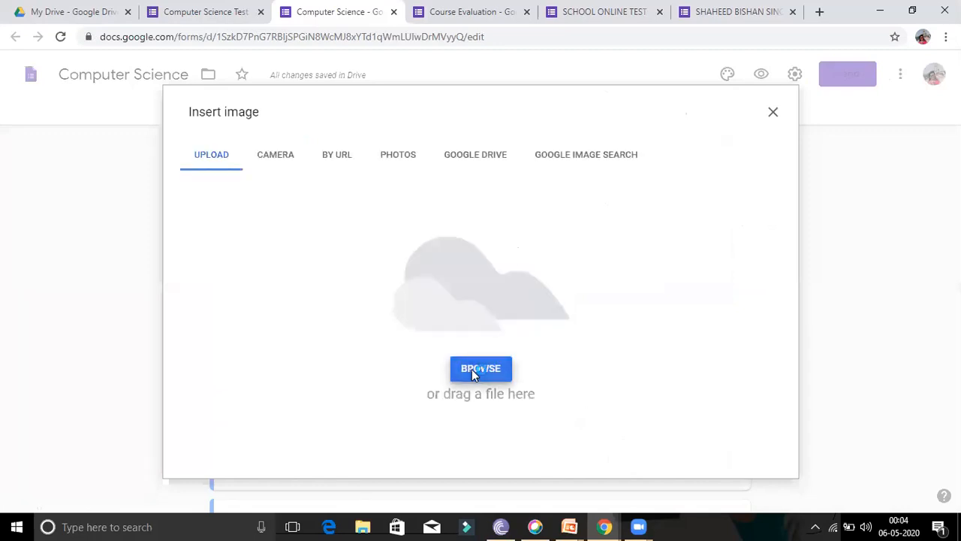
left_click(474, 359)
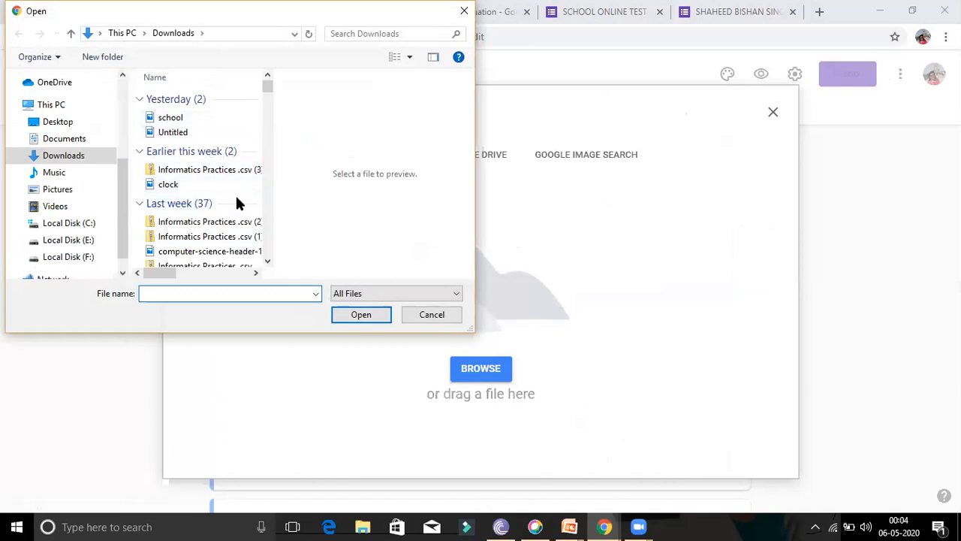
left_click(166, 185)
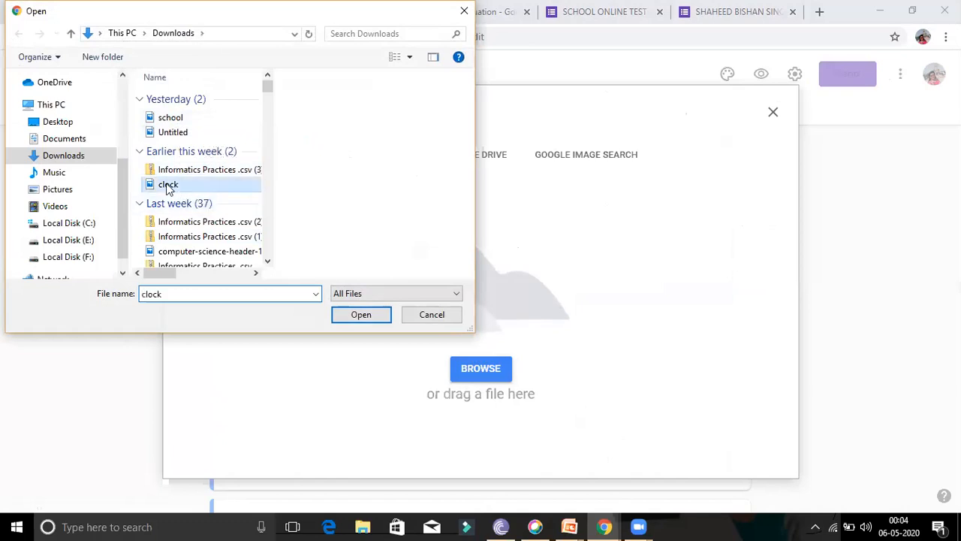
left_click(361, 315)
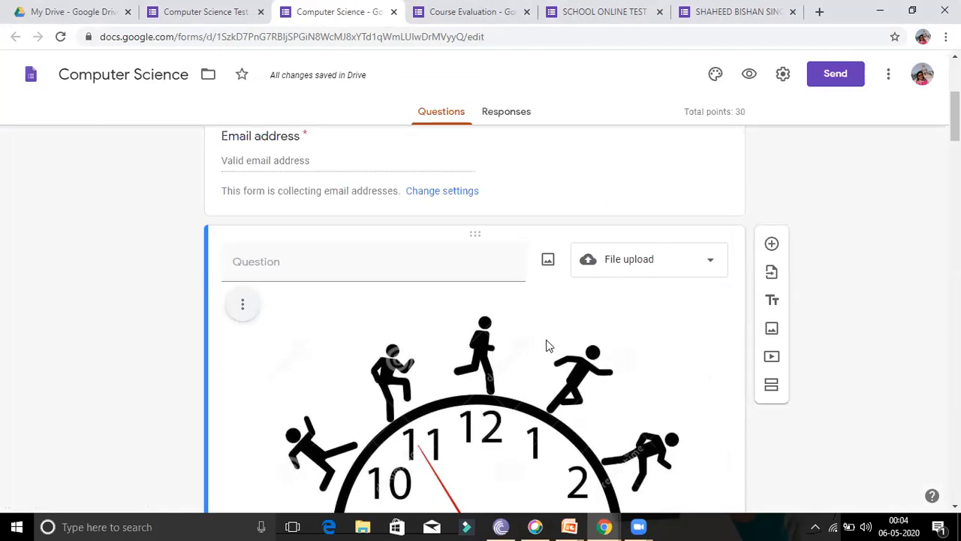
Shrink the clock image in the File upload question proportionally to about 30% of its inserted width.
scroll(547, 340, "down", 2)
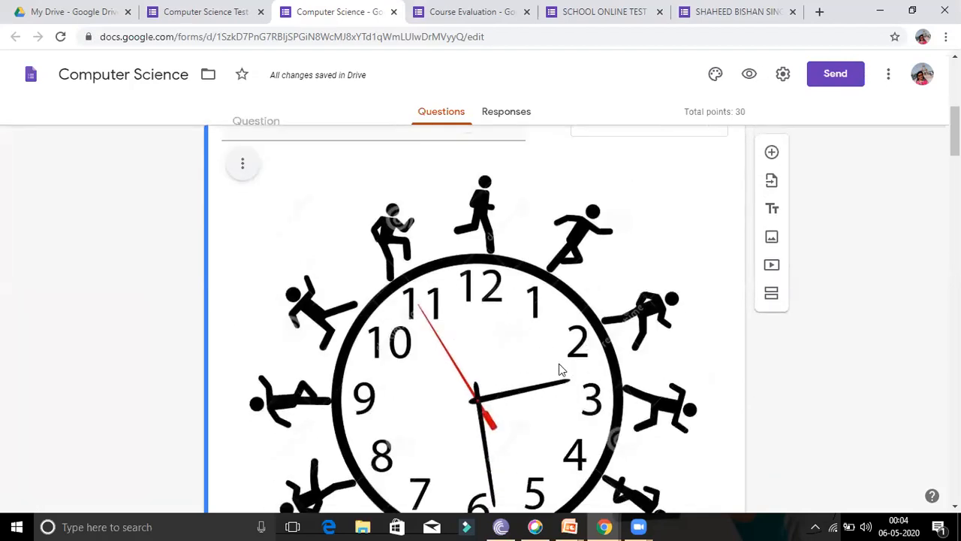
scroll(569, 346, "down", 4)
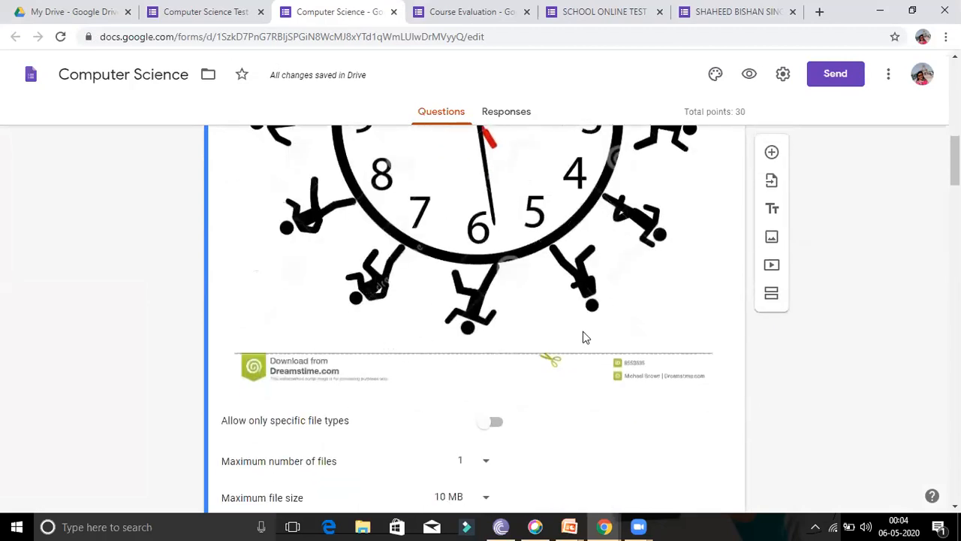
left_click(491, 268)
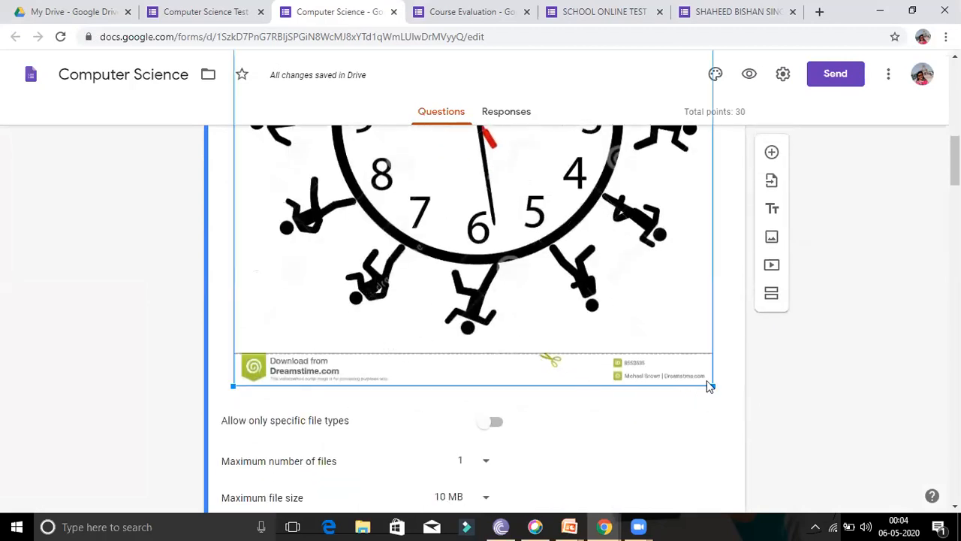
left_click_drag(710, 383, 654, 258)
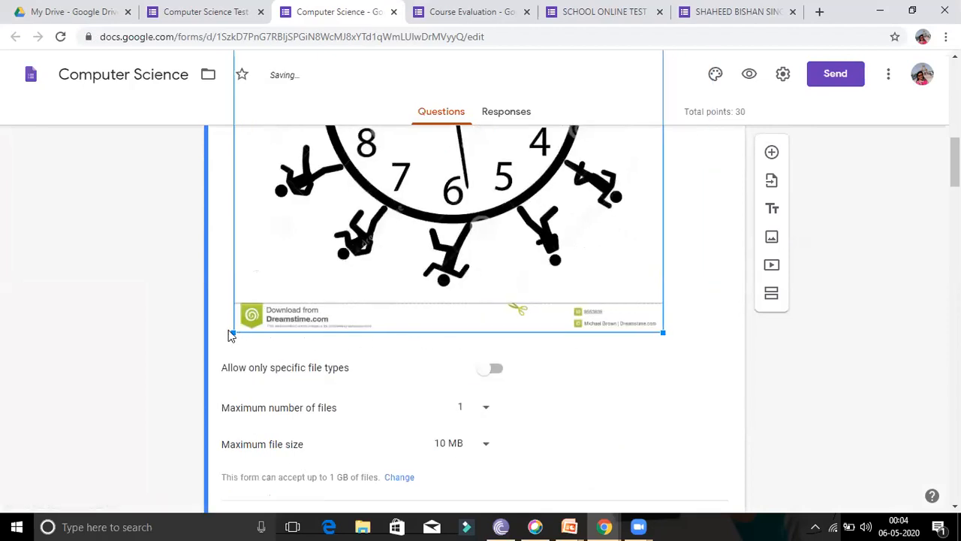
left_click_drag(233, 337, 379, 198)
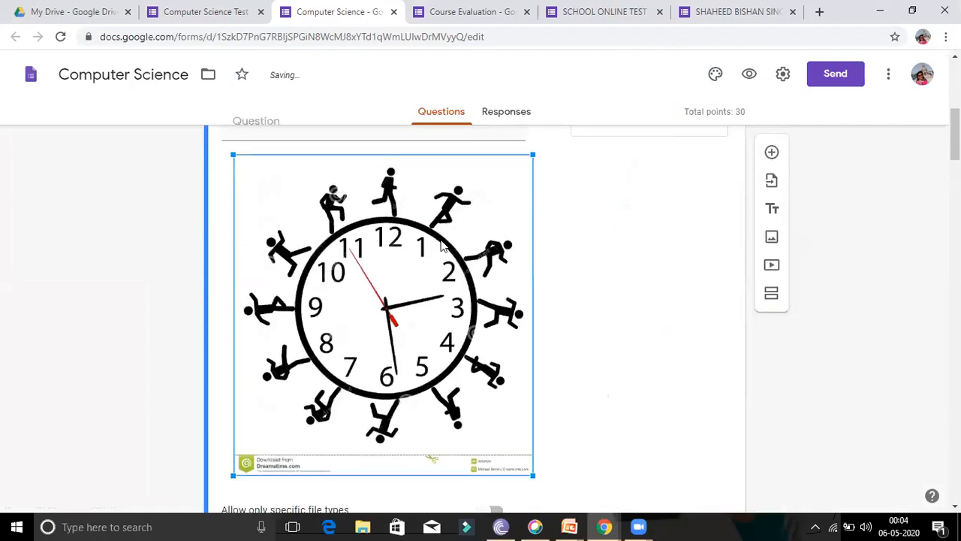
scroll(378, 356, "down", 2)
left_click_drag(532, 333, 511, 172)
left_click_drag(234, 304, 397, 183)
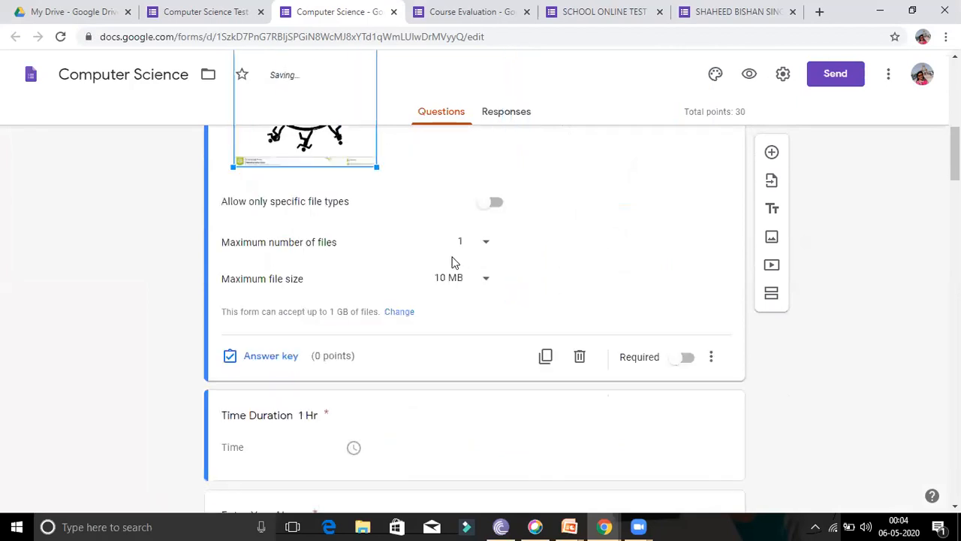
scroll(450, 260, "up", 4)
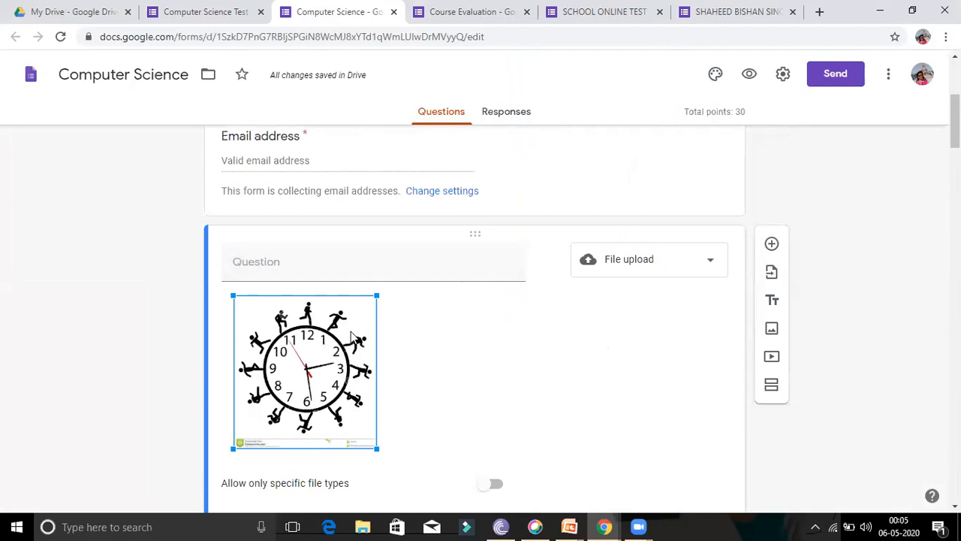
Set the File upload question's answer key to 5 points.
scroll(390, 337, "down", 3)
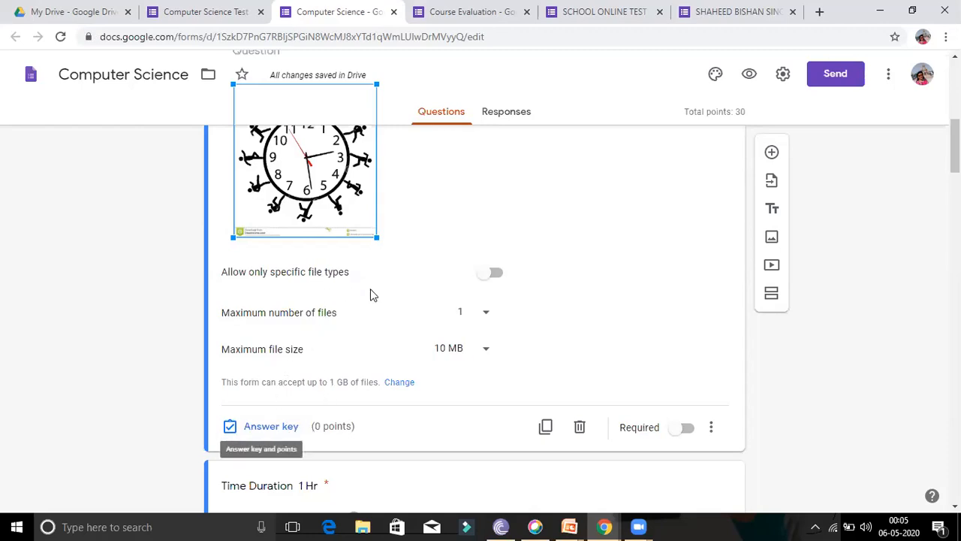
left_click(259, 426)
scroll(259, 428, "up", 3)
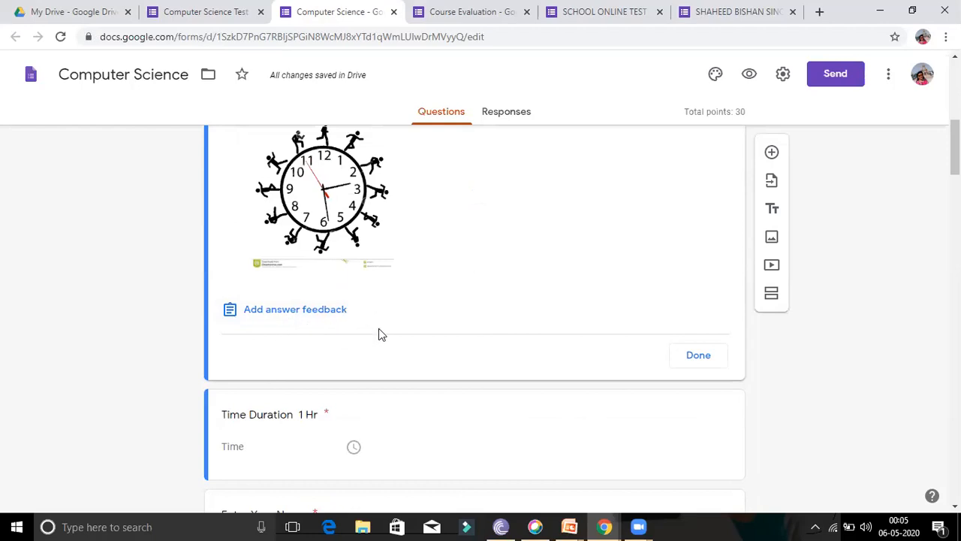
scroll(383, 336, "up", 2)
scroll(392, 326, "down", 3)
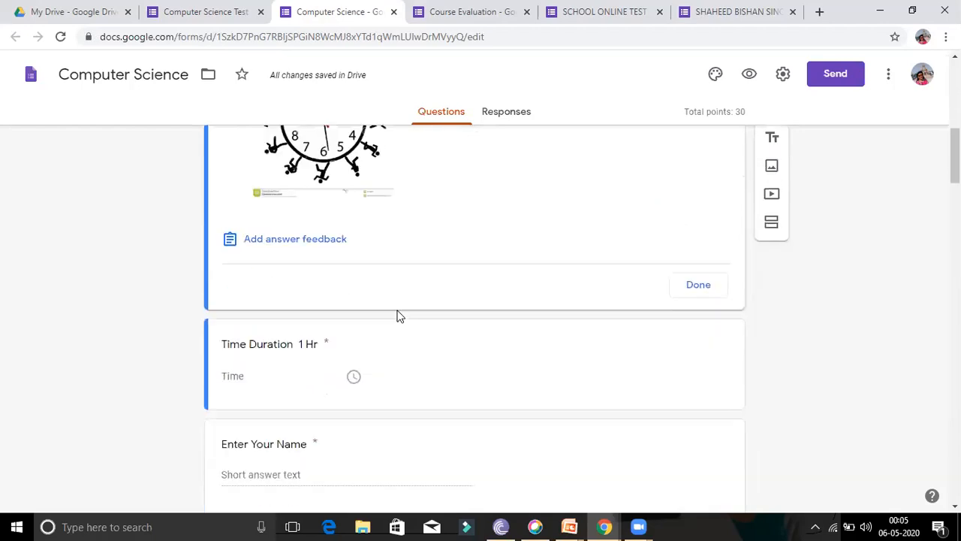
scroll(652, 283, "up", 3)
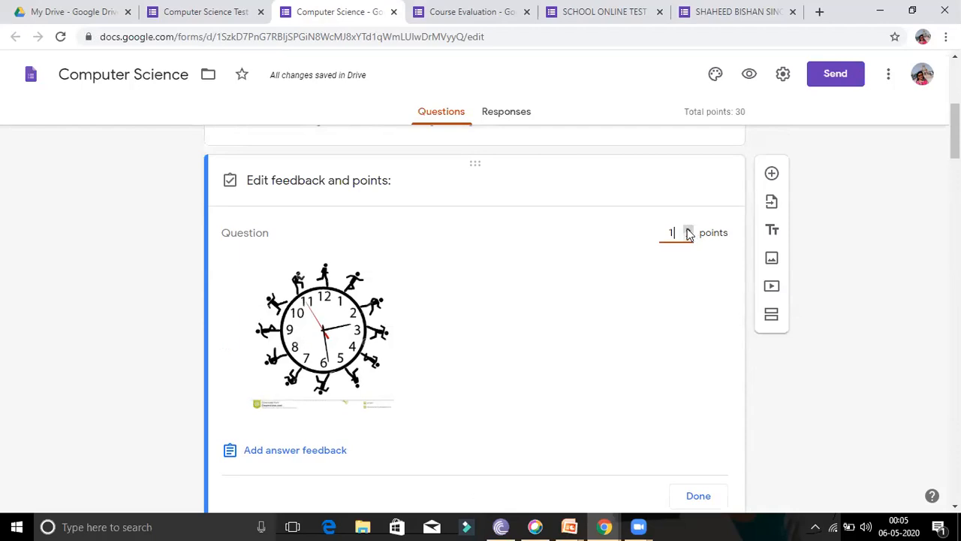
left_click(688, 230)
scroll(552, 348, "down", 2)
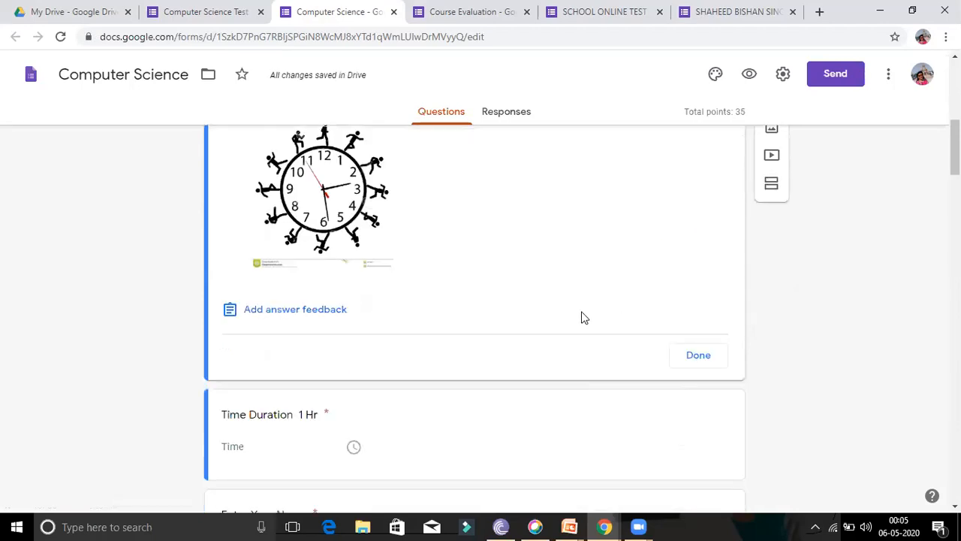
left_click(698, 358)
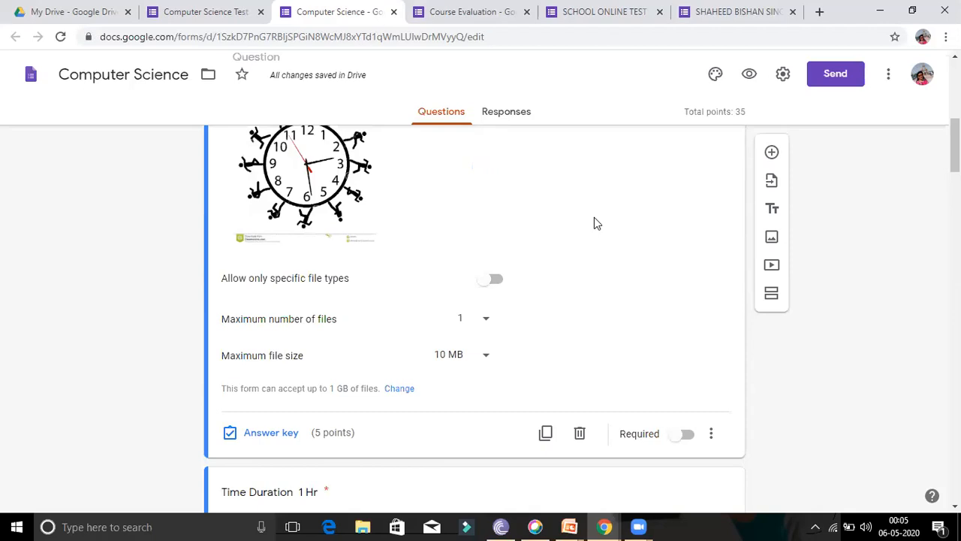
Delete the File upload question above the "Time Duration 1 Hr" question.
scroll(594, 223, "down", 3)
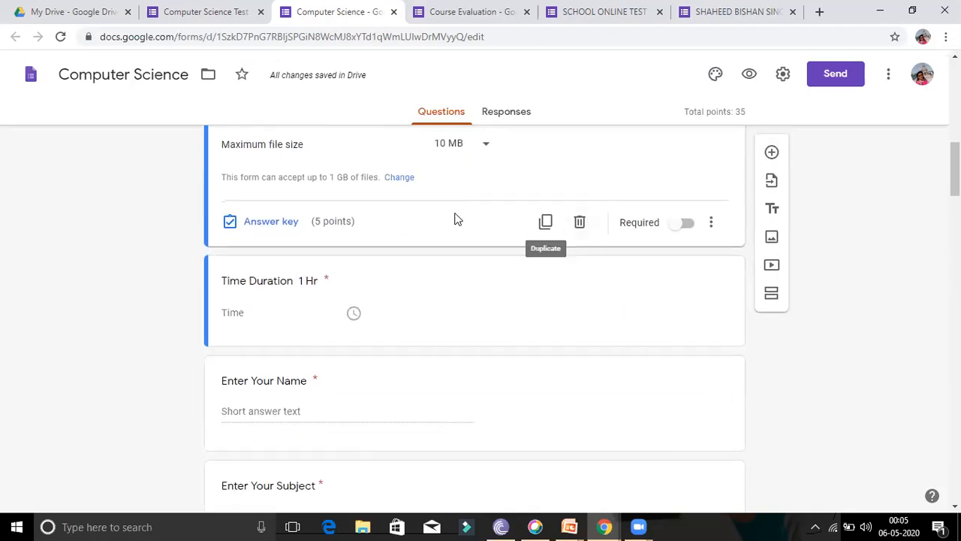
scroll(454, 219, "up", 2)
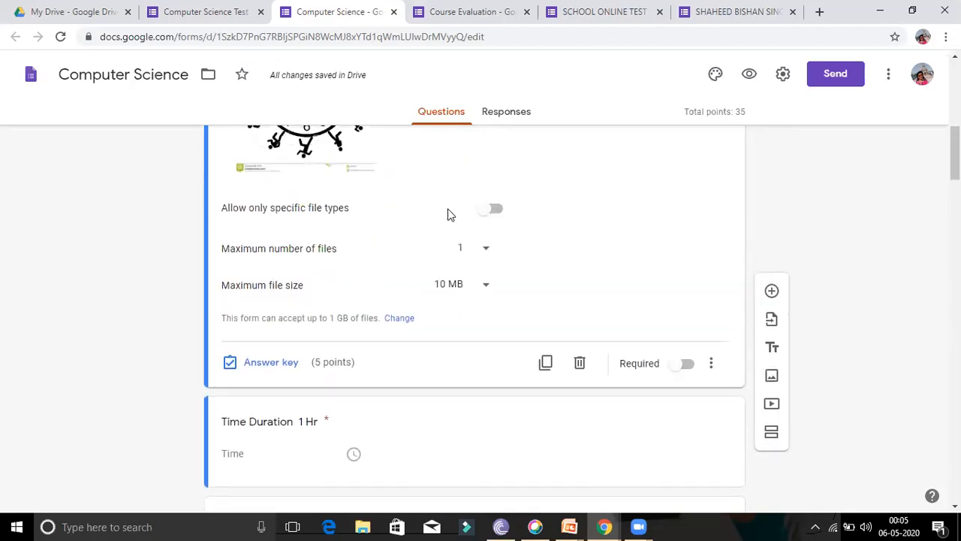
left_click(580, 365)
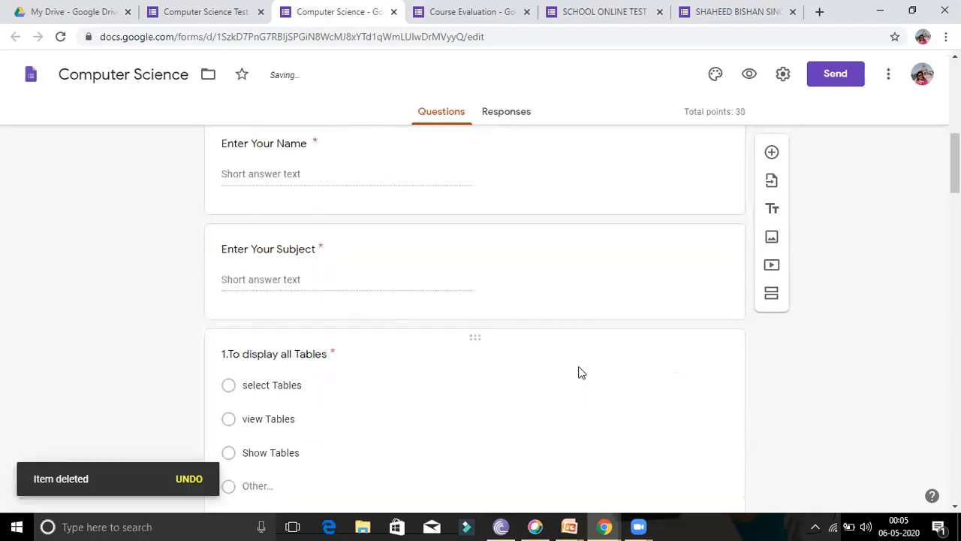
Review the answer key, points and answer feedback of question 1, "To display all Tables", and return to the question.
scroll(471, 319, "down", 2)
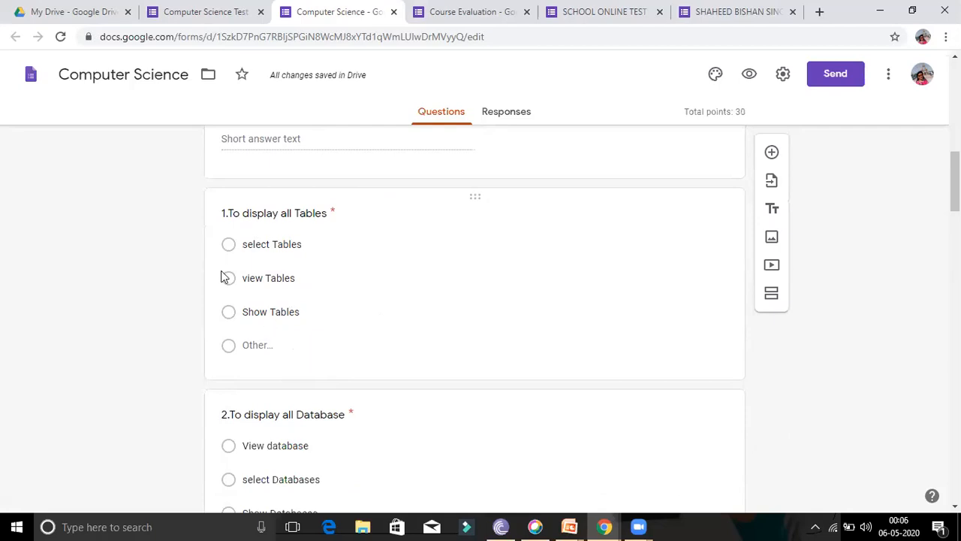
left_click(339, 318)
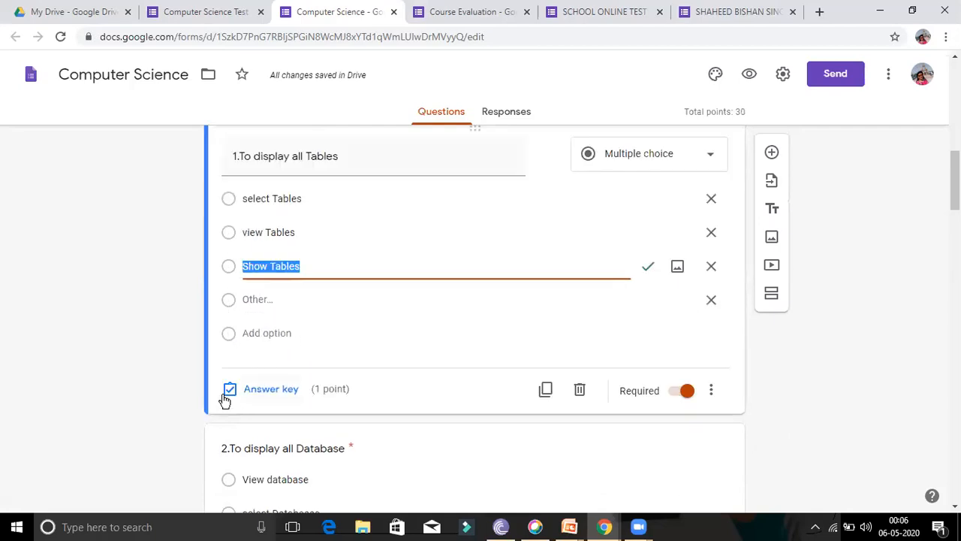
left_click(265, 395)
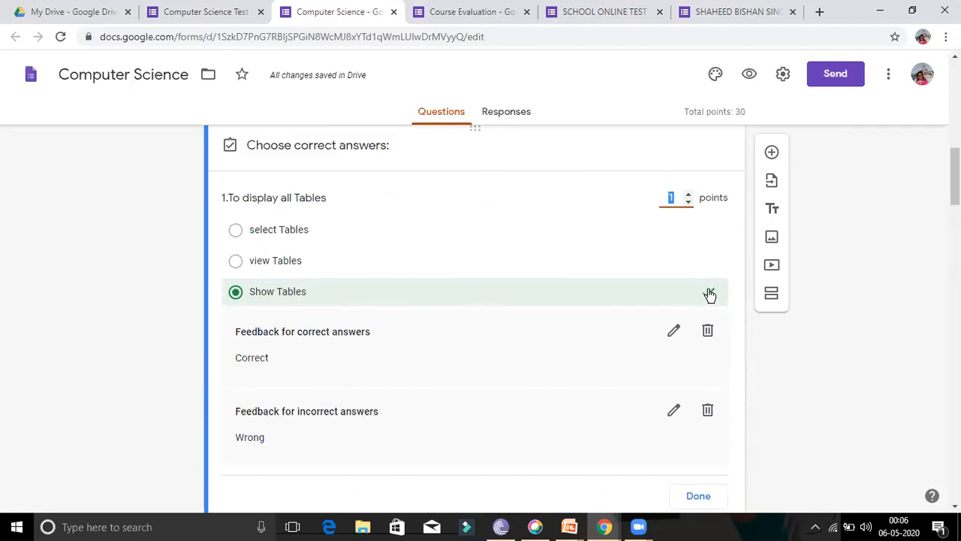
scroll(440, 350, "down", 3)
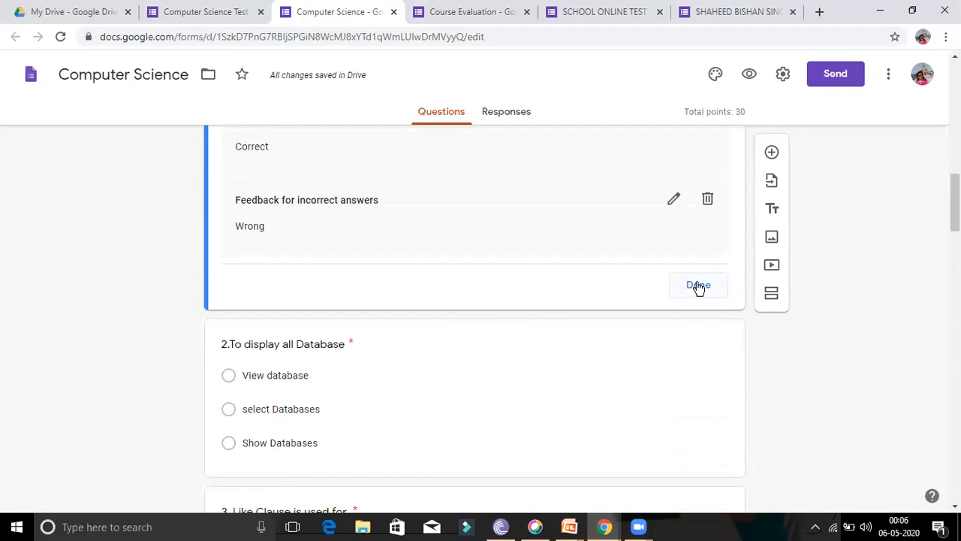
left_click(698, 285)
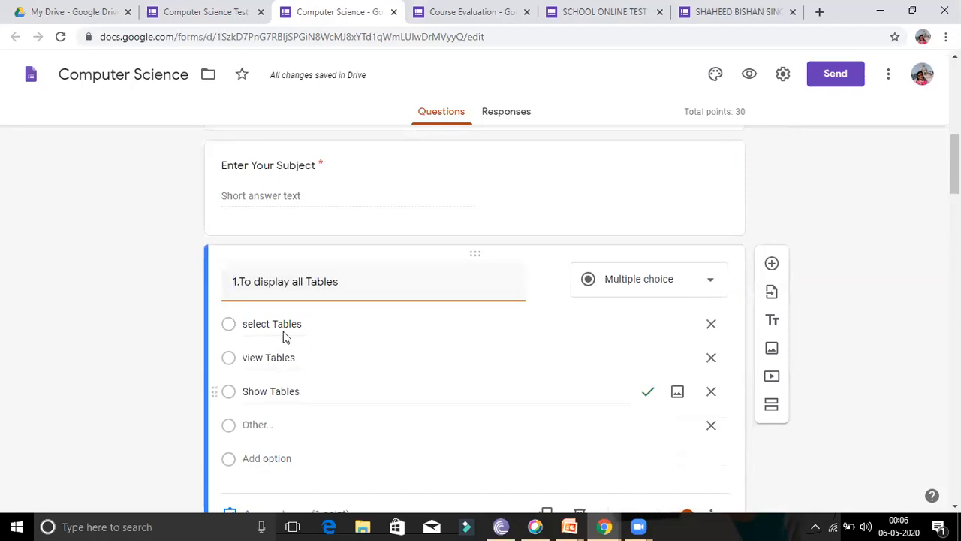
Review the points and answer feedback of question 8, "Difference between Delete and Drop with example", and return to the question.
scroll(347, 347, "down", 5)
scroll(356, 331, "down", 10)
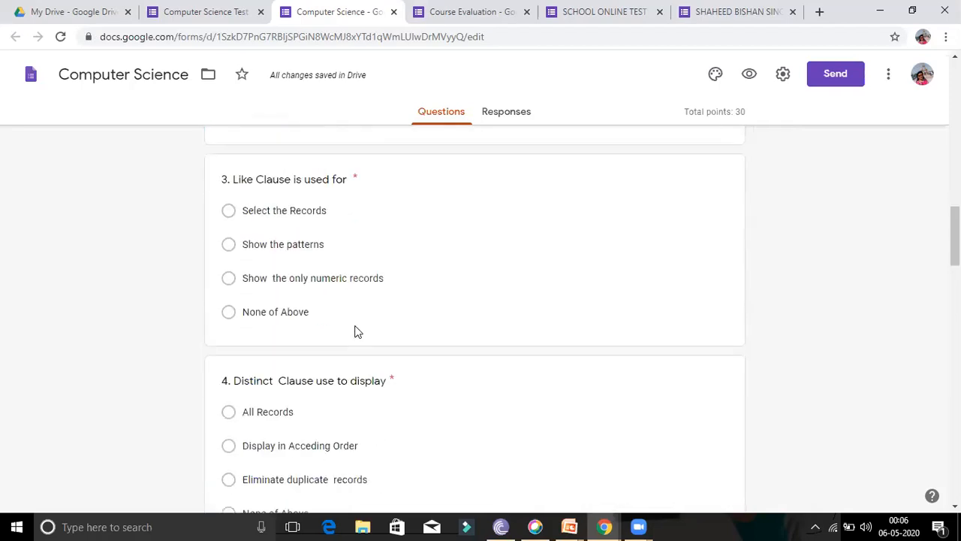
scroll(346, 330, "down", 8)
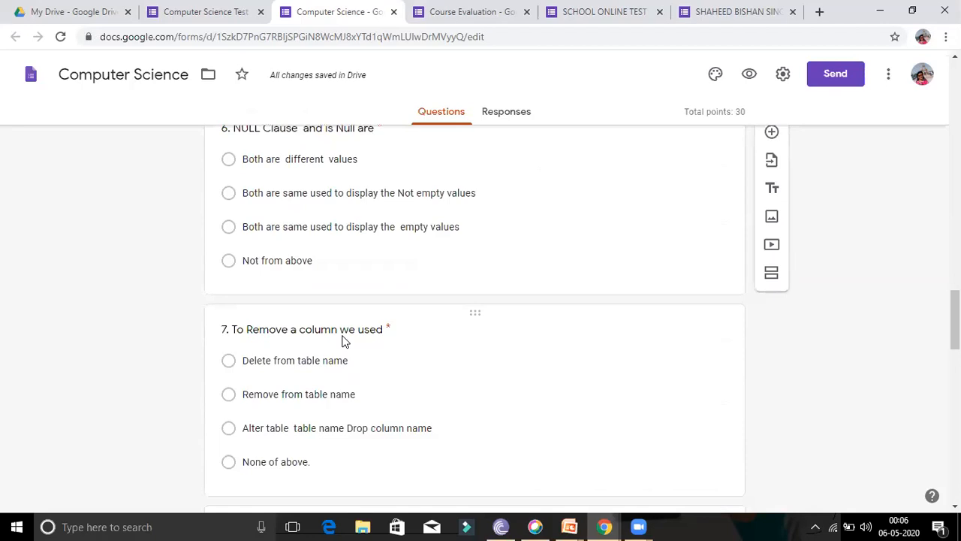
scroll(331, 306, "up", 2)
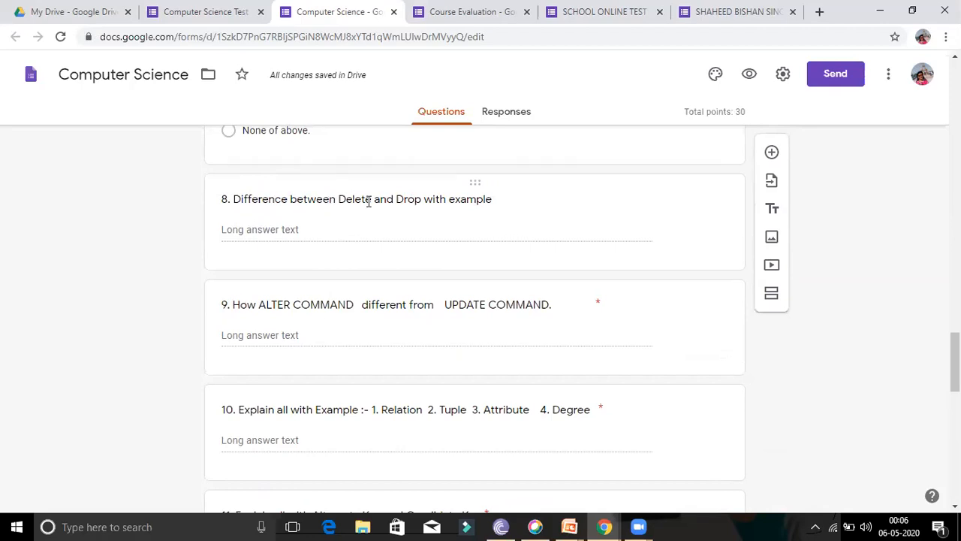
left_click(261, 227)
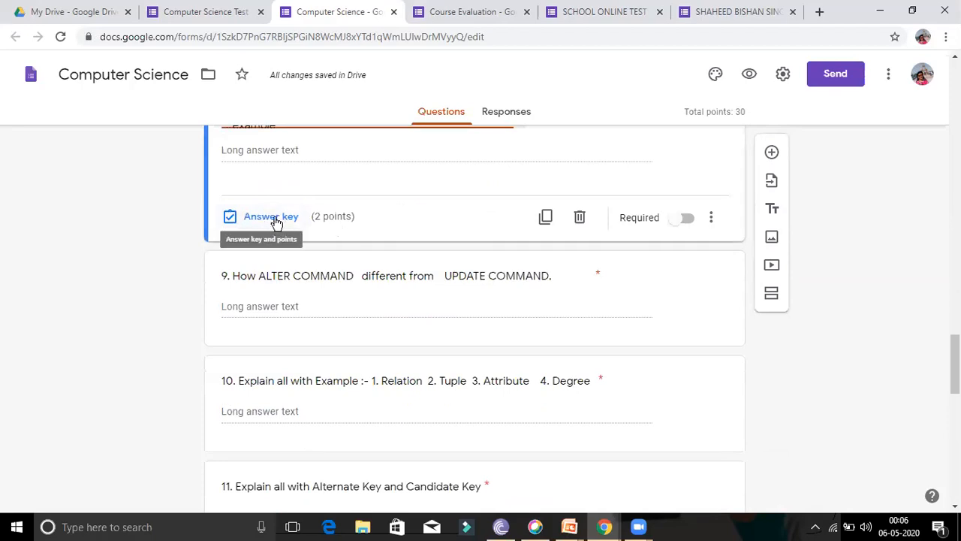
left_click(272, 217)
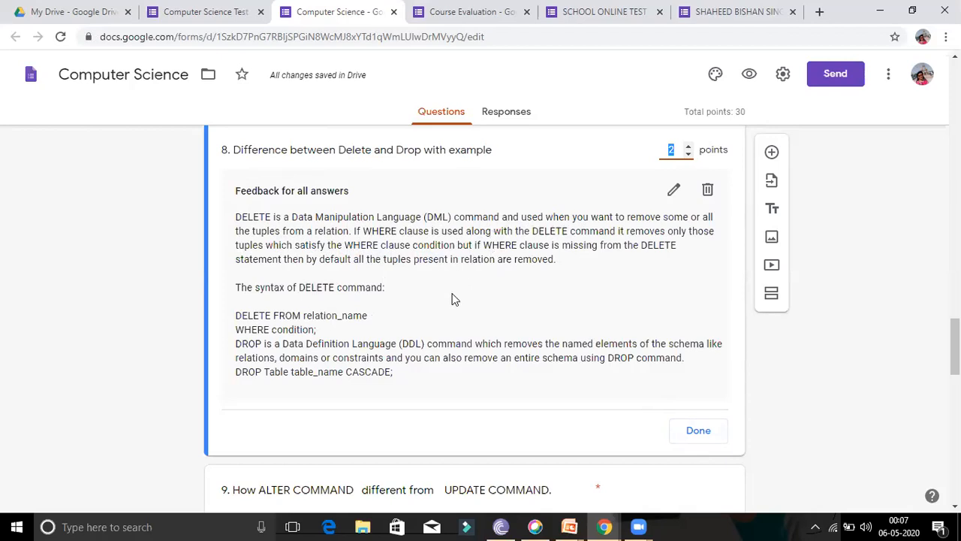
left_click(697, 439)
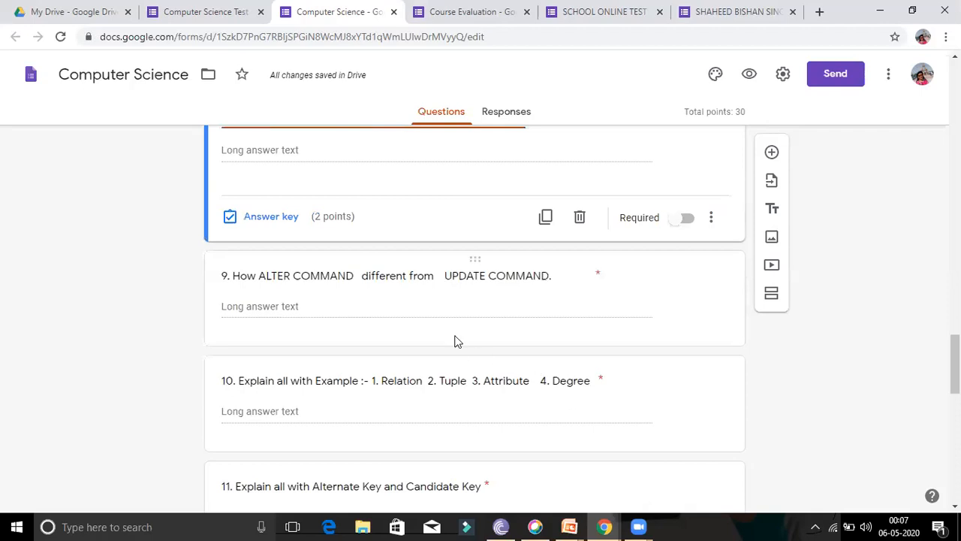
Look through the long-answer questions that follow question 8.
scroll(452, 336, "down", 3)
scroll(390, 318, "down", 3)
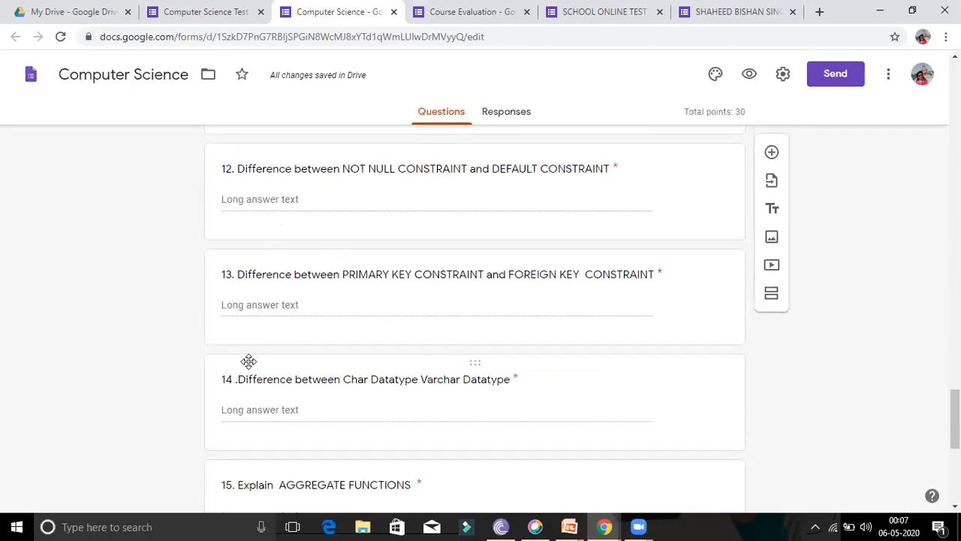
scroll(319, 347, "down", 2)
scroll(319, 348, "down", 2)
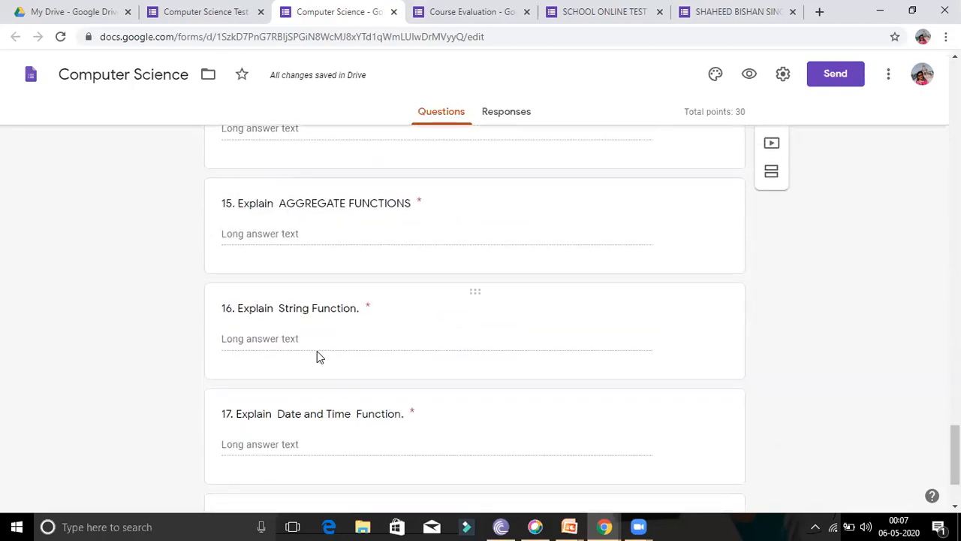
scroll(338, 345, "up", 2)
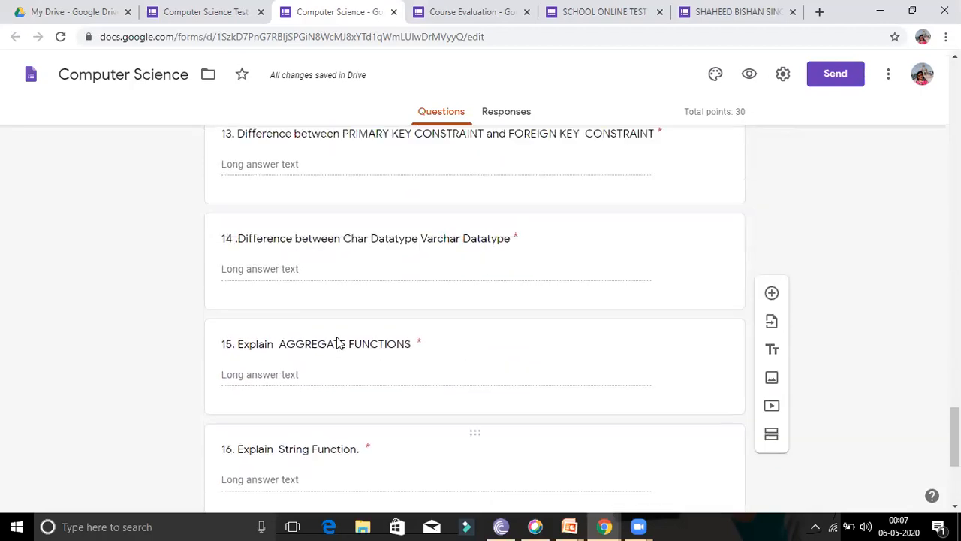
Link the Computer Science form's responses to the existing spreadsheet "Work Request (Responses)".
scroll(338, 323, "up", 5)
scroll(348, 302, "up", 10)
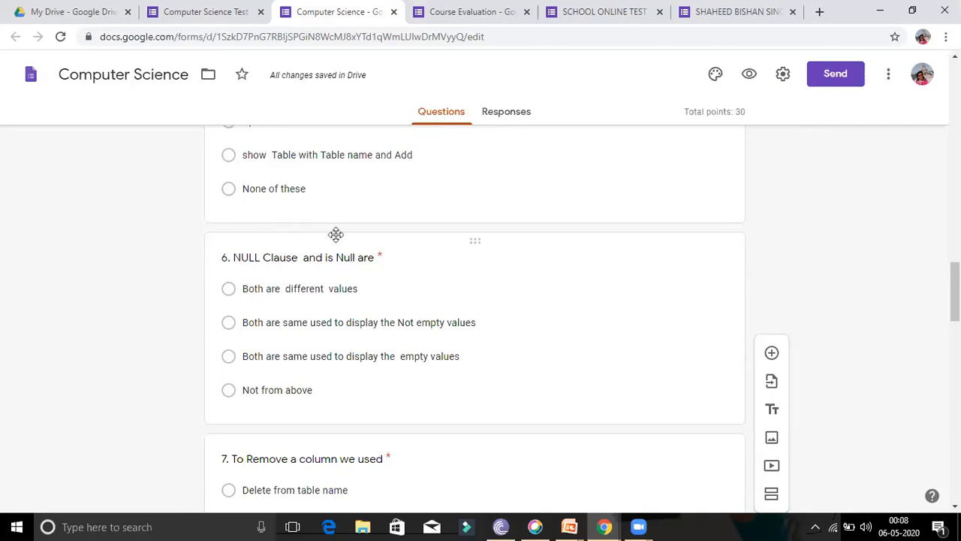
left_click(508, 118)
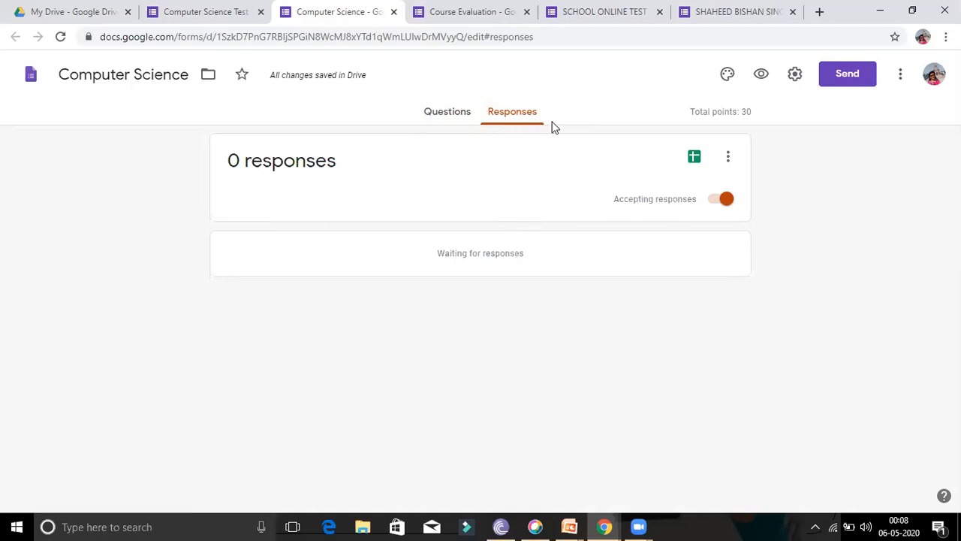
left_click(694, 158)
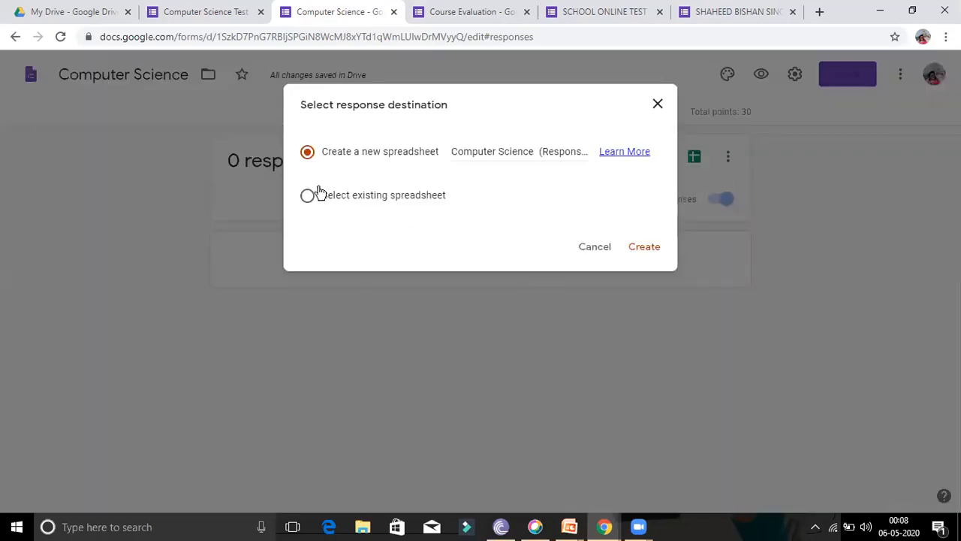
left_click(308, 196)
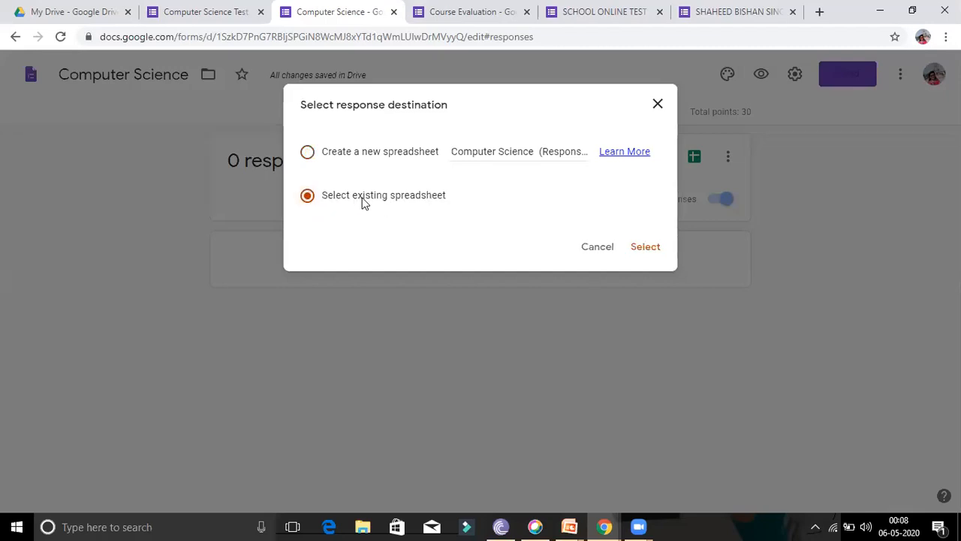
left_click(646, 248)
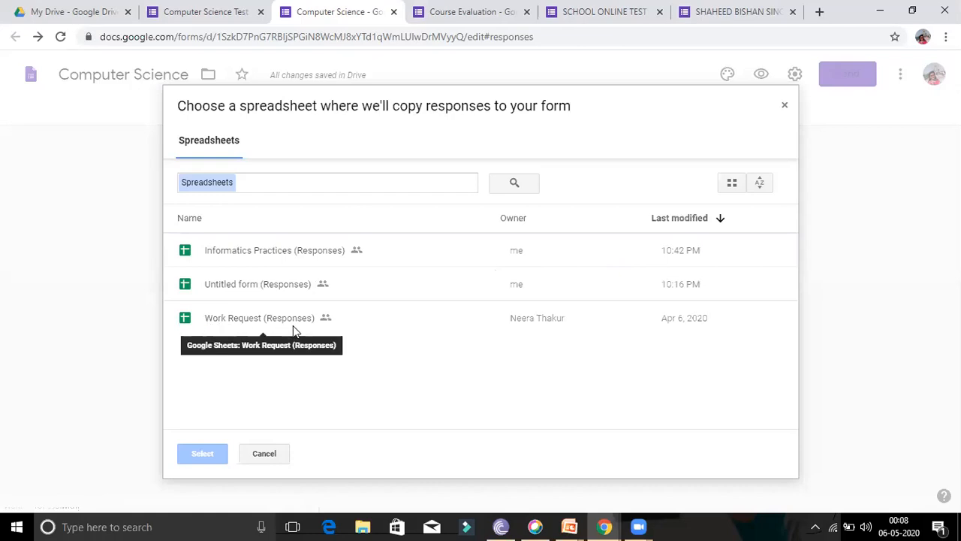
left_click(235, 320)
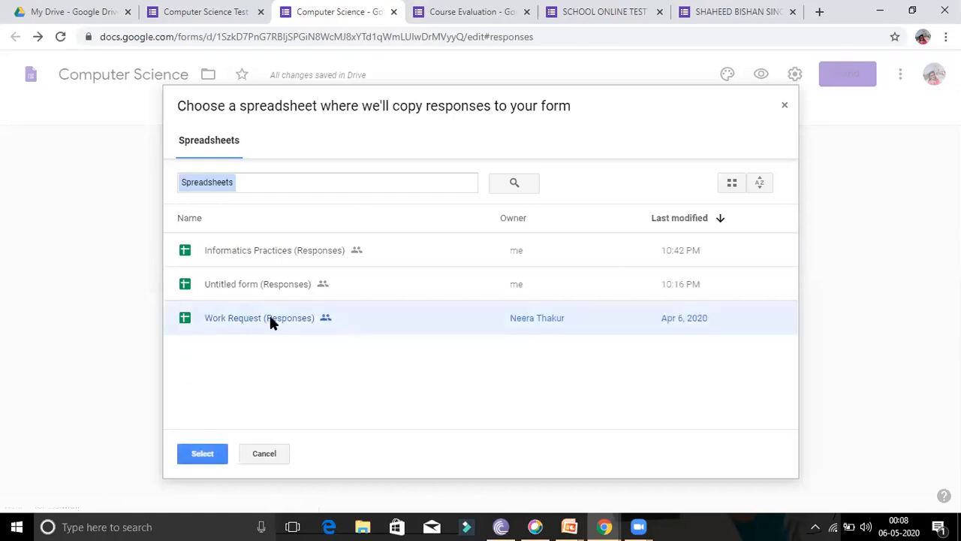
double_click(269, 319)
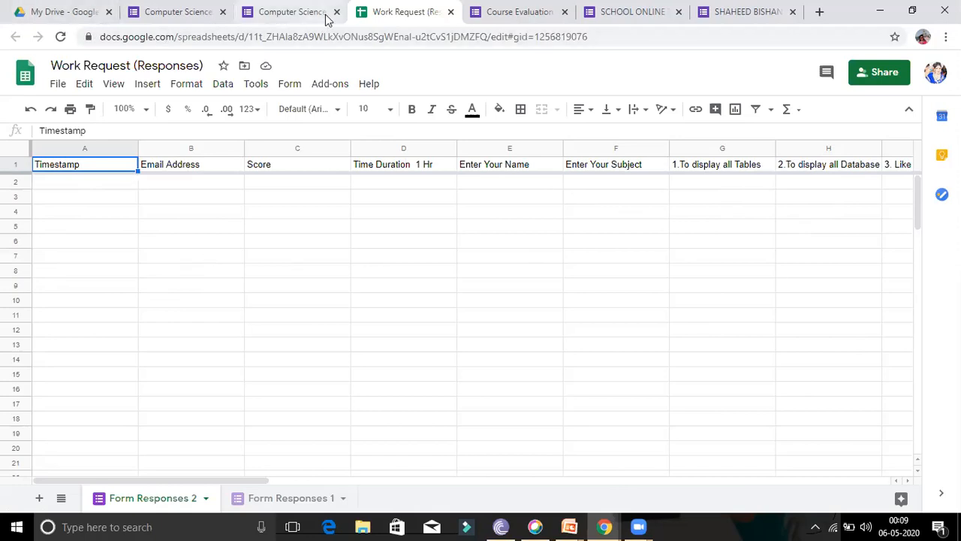
Open the response summary of the Computer Science Test SQL form and look through its insights, scores, and name and subject answers.
left_click(300, 12)
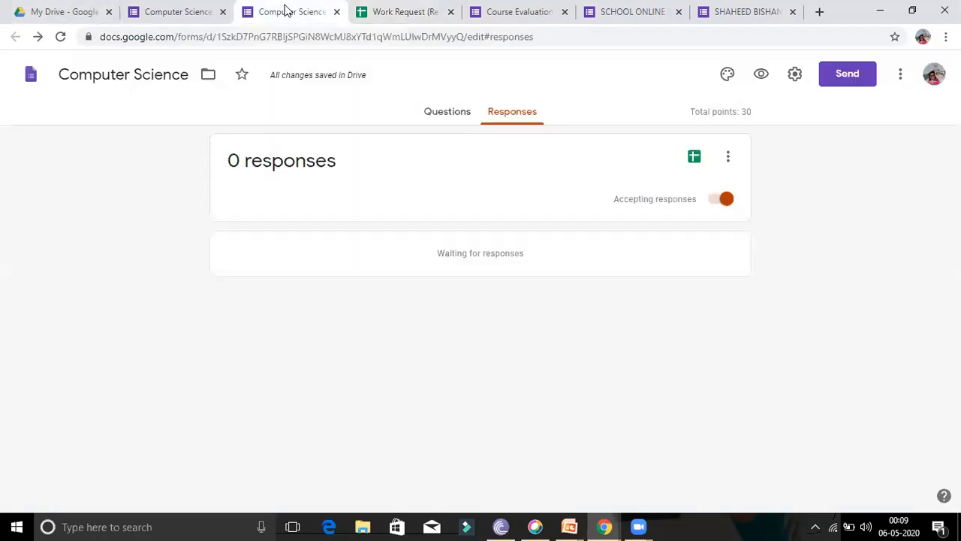
left_click(193, 16)
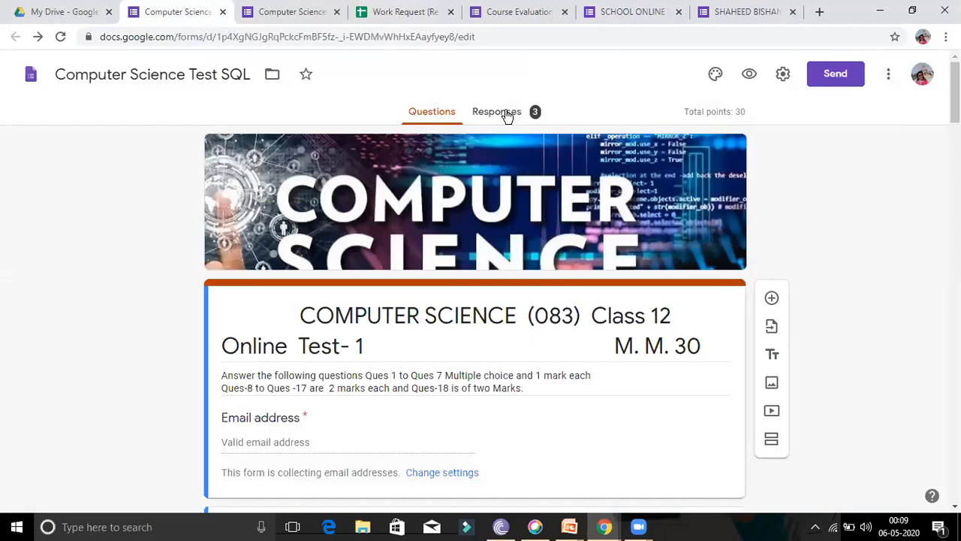
left_click(497, 112)
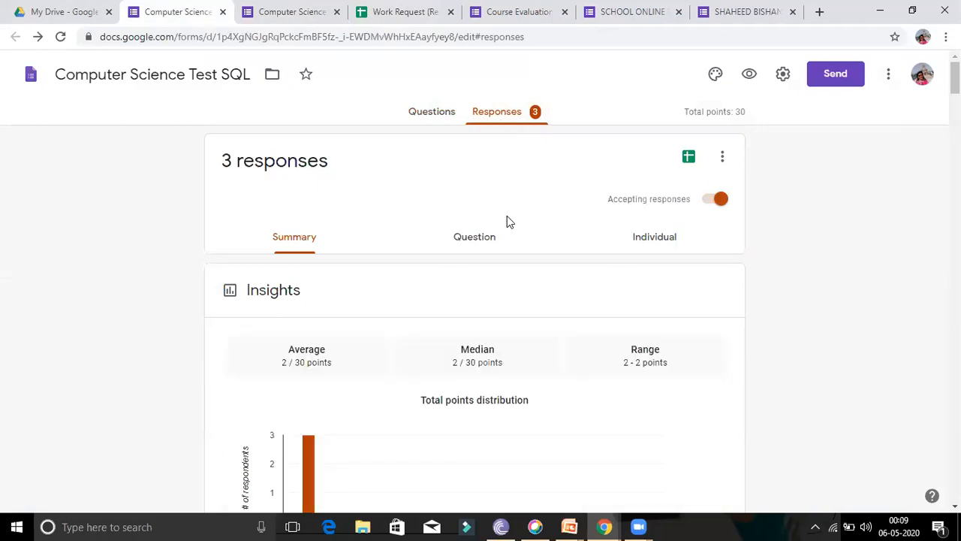
scroll(504, 215, "down", 2)
scroll(496, 206, "down", 5)
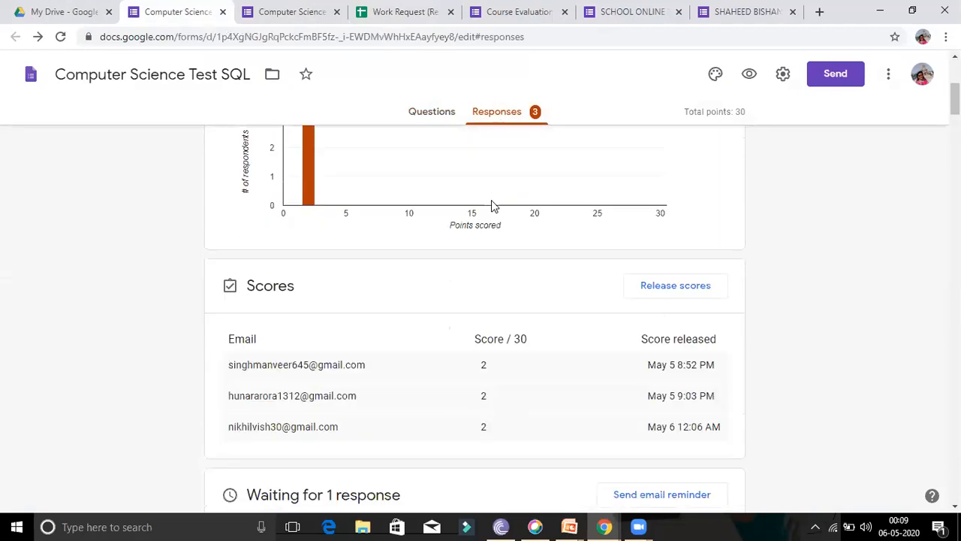
scroll(488, 212, "down", 2)
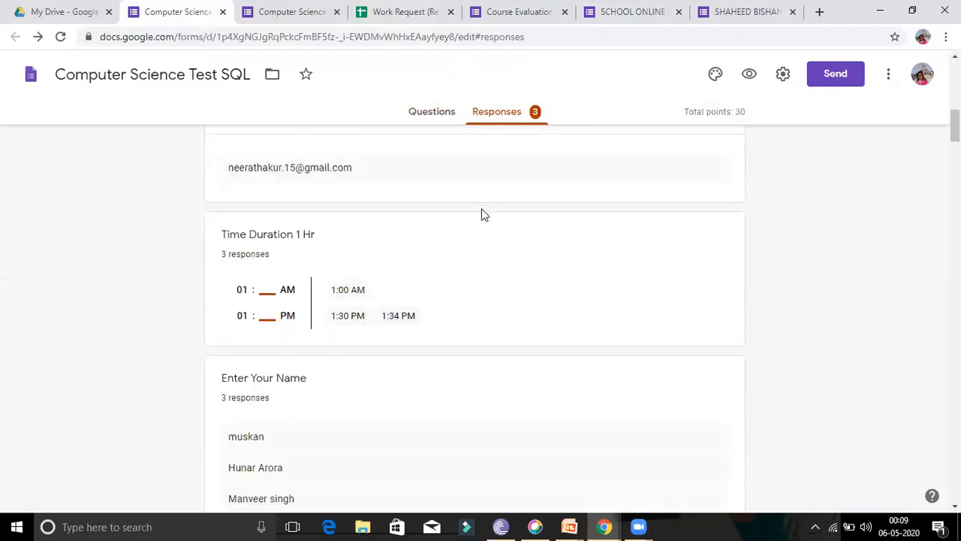
scroll(401, 238, "down", 2)
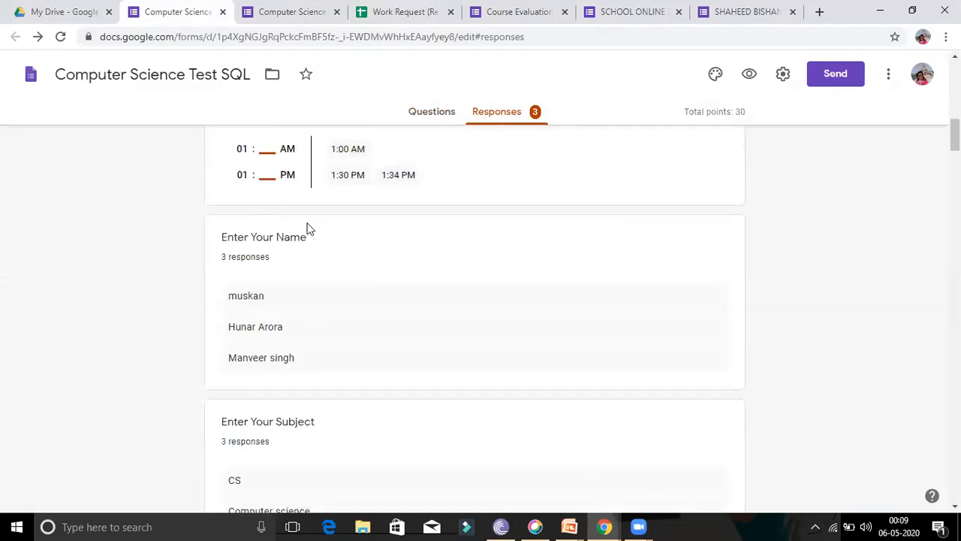
scroll(315, 228, "down", 3)
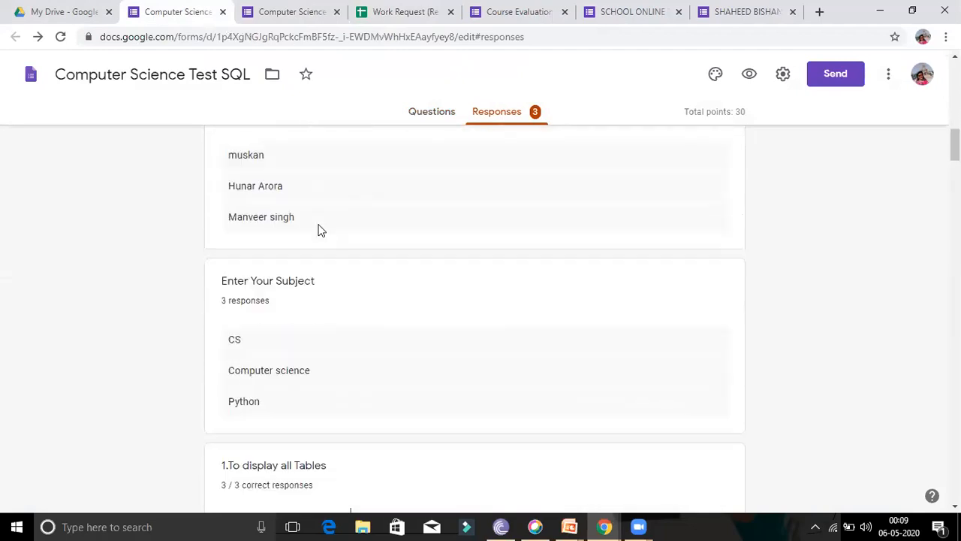
scroll(313, 222, "up", 3)
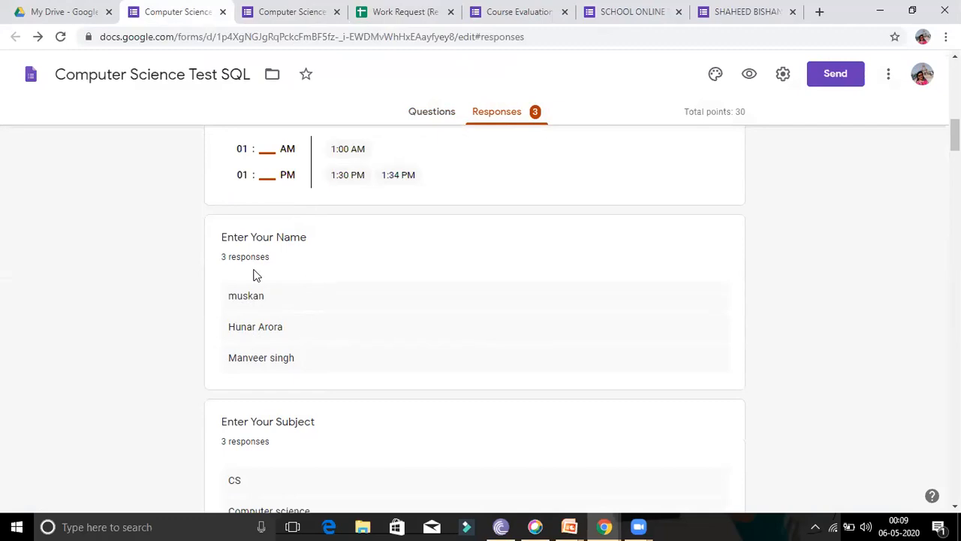
scroll(327, 244, "up", 3)
scroll(331, 234, "up", 4)
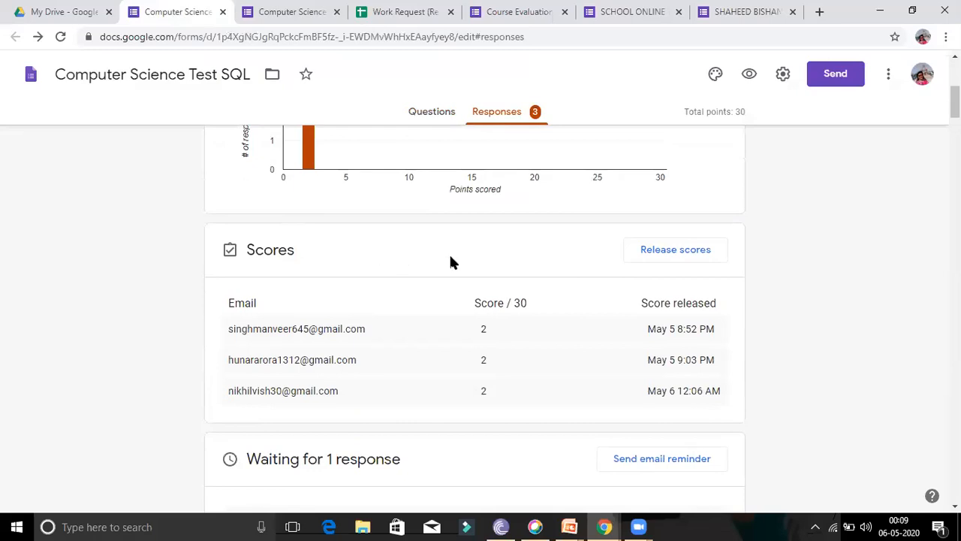
scroll(447, 259, "up", 5)
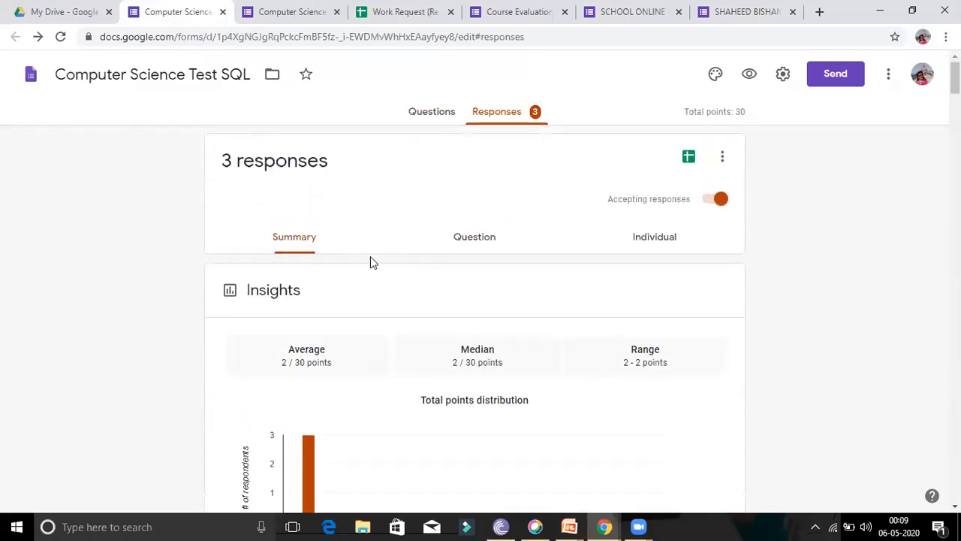
Open the individual response of the last respondent in the Scores list and check the email, time and name entries.
scroll(300, 331, "down", 1)
scroll(305, 312, "up", 1)
scroll(305, 293, "down", 5)
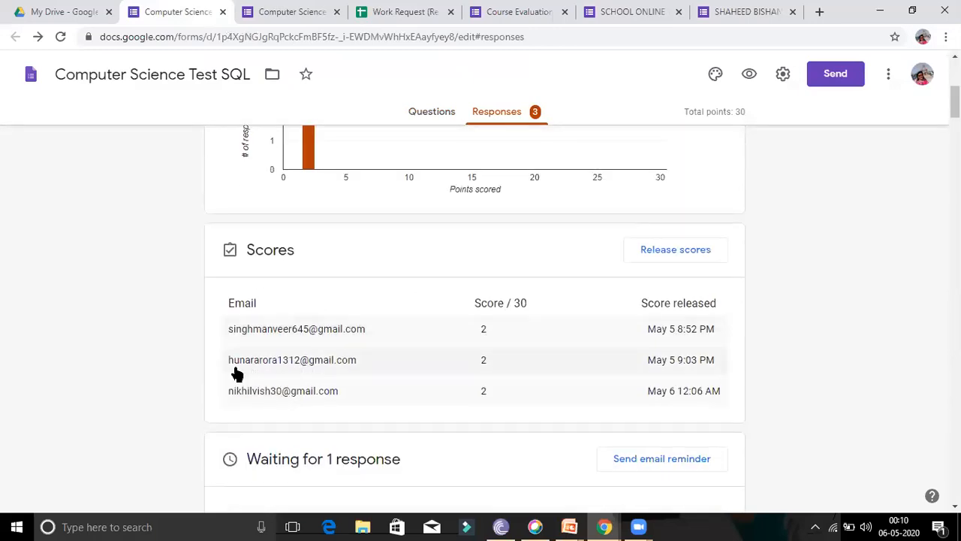
left_click(279, 394)
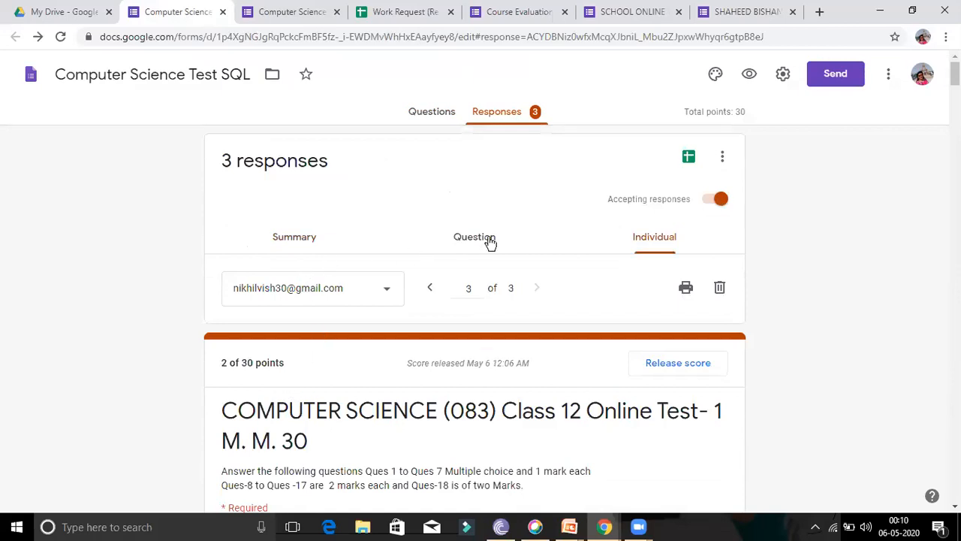
scroll(470, 253, "down", 3)
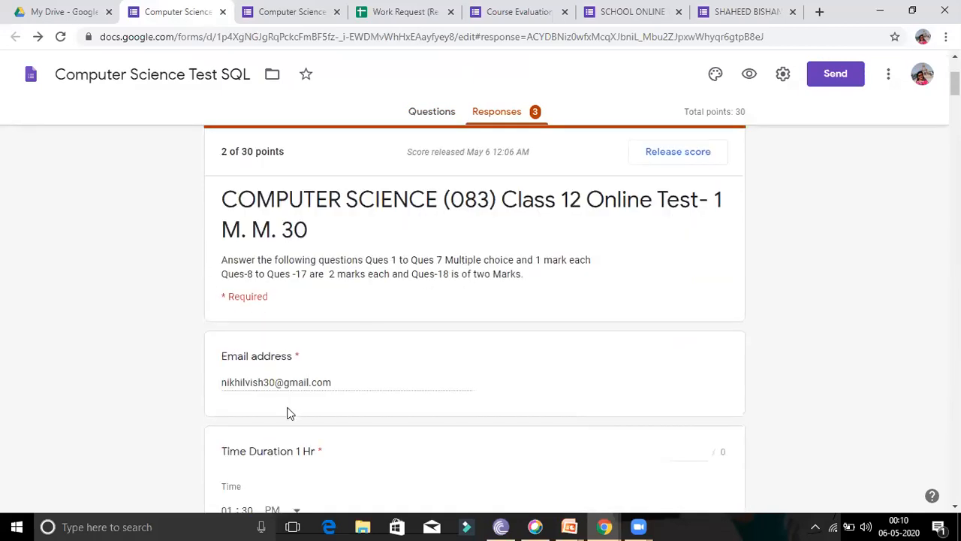
scroll(291, 410, "down", 2)
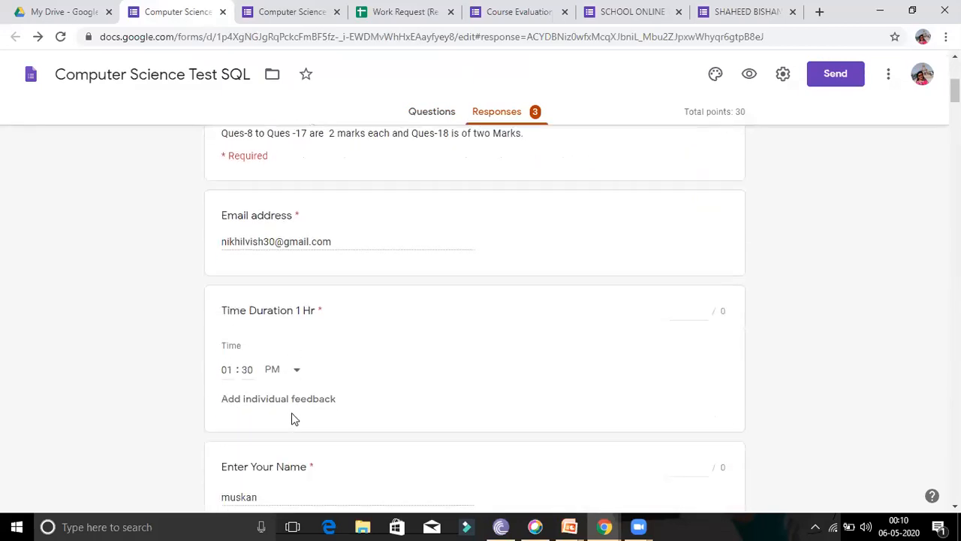
scroll(270, 424, "down", 1)
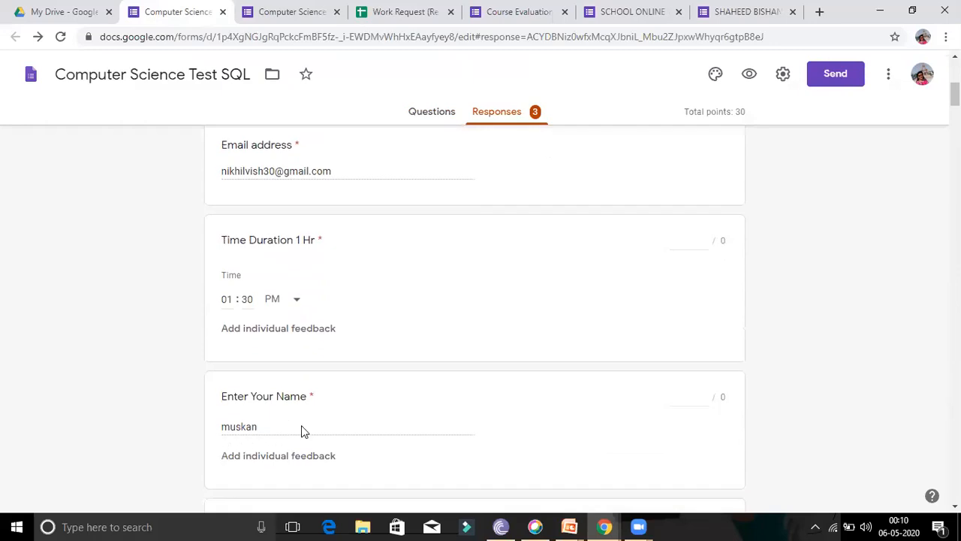
scroll(551, 210, "up", 3)
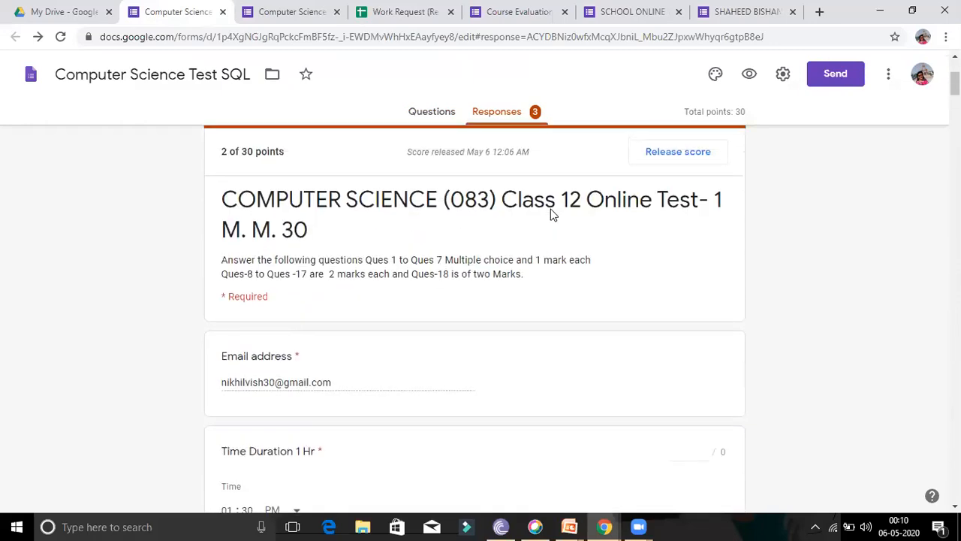
scroll(610, 192, "up", 3)
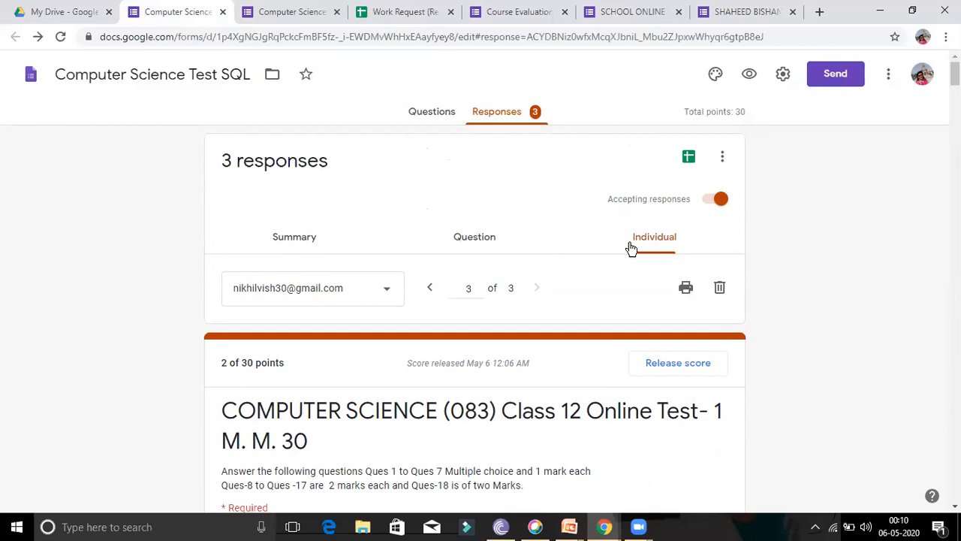
Review this respondent's entered details and the marking and feedback of questions 1 and 2 in the individual response.
left_click(666, 245)
scroll(611, 302, "down", 4)
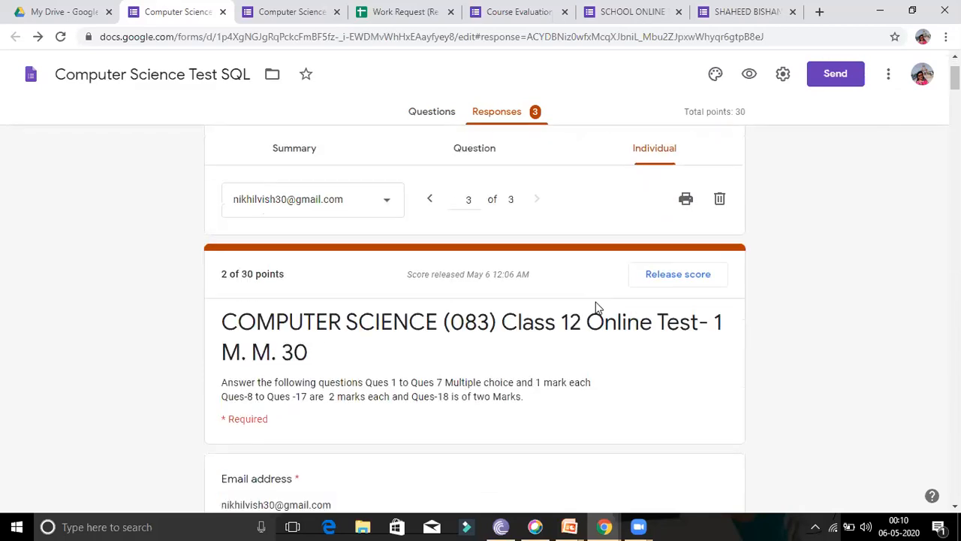
scroll(573, 303, "down", 2)
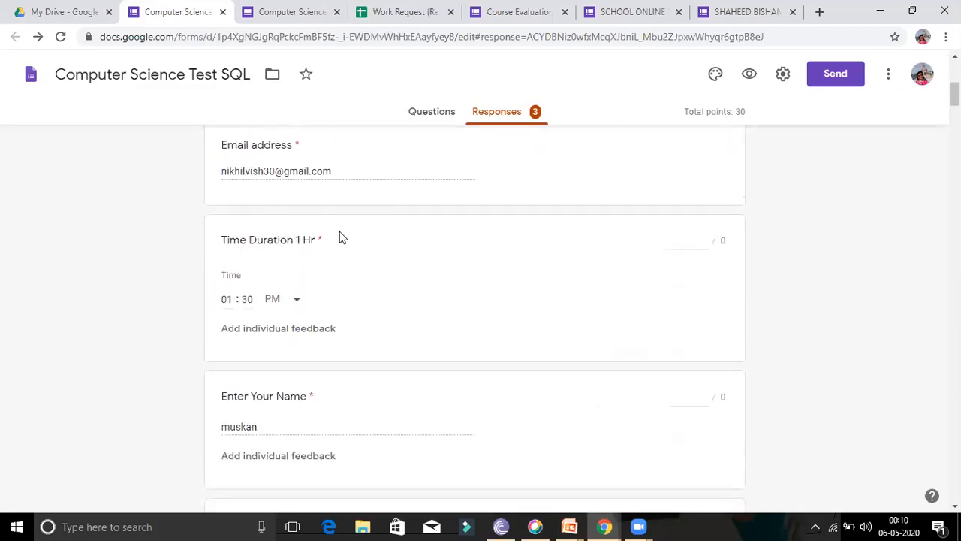
scroll(305, 281, "down", 2)
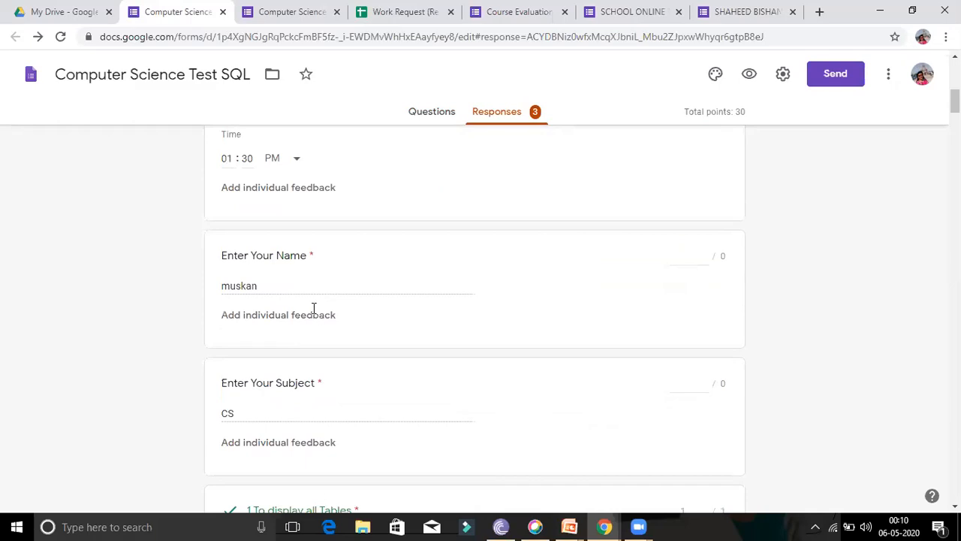
scroll(313, 309, "down", 1)
scroll(301, 312, "down", 1)
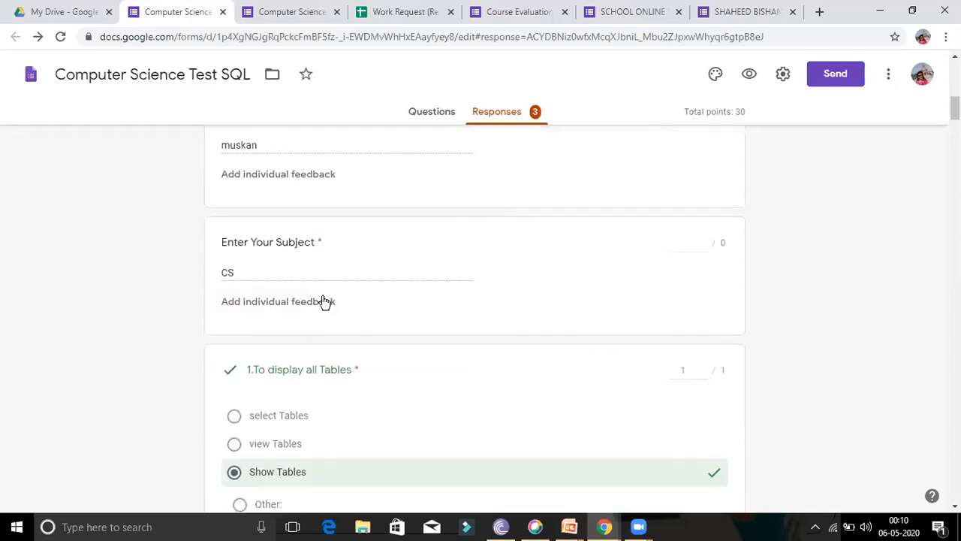
scroll(325, 301, "down", 1)
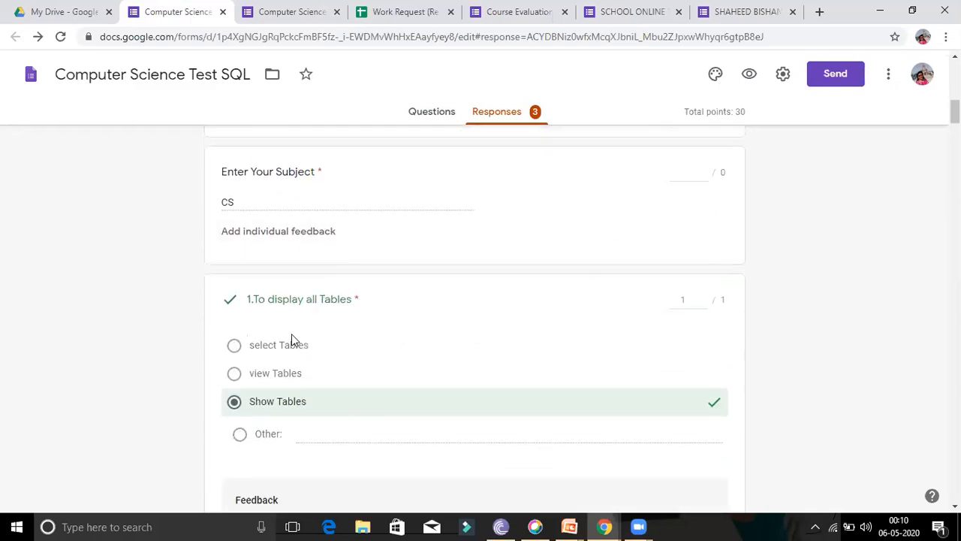
scroll(348, 340, "down", 2)
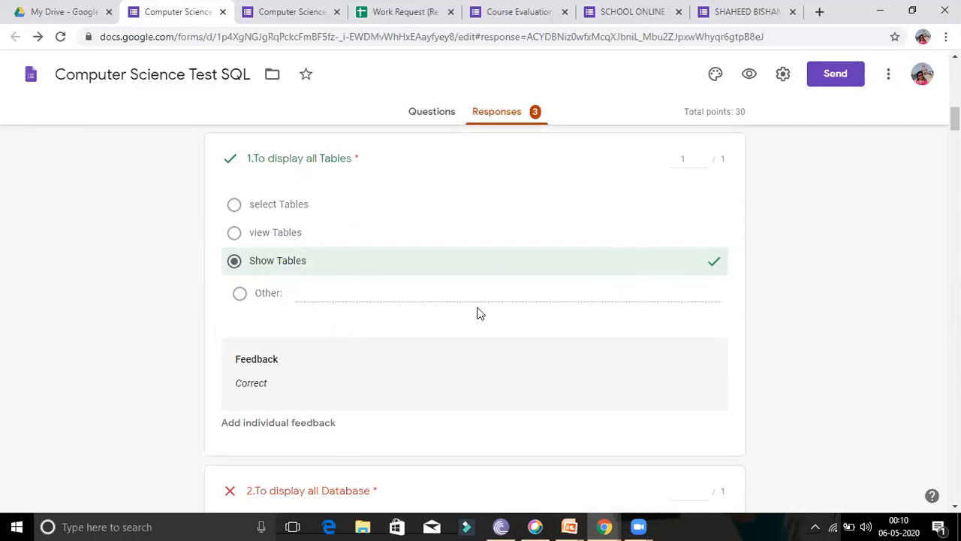
scroll(476, 313, "down", 2)
scroll(459, 313, "down", 1)
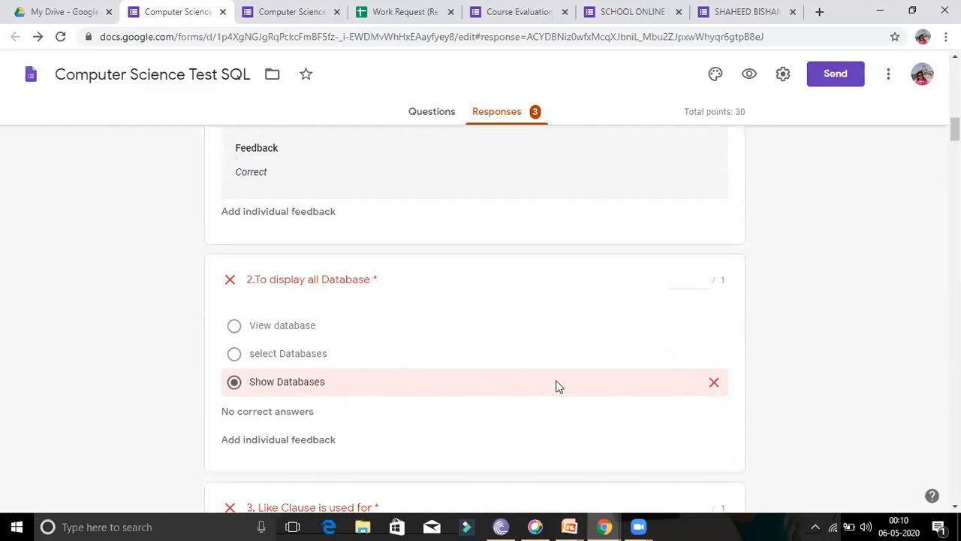
Review the respondent's marked answers from question 3, "Like Clause is used for", to question 8 on Delete and Drop.
scroll(446, 349, "down", 2)
scroll(439, 336, "down", 2)
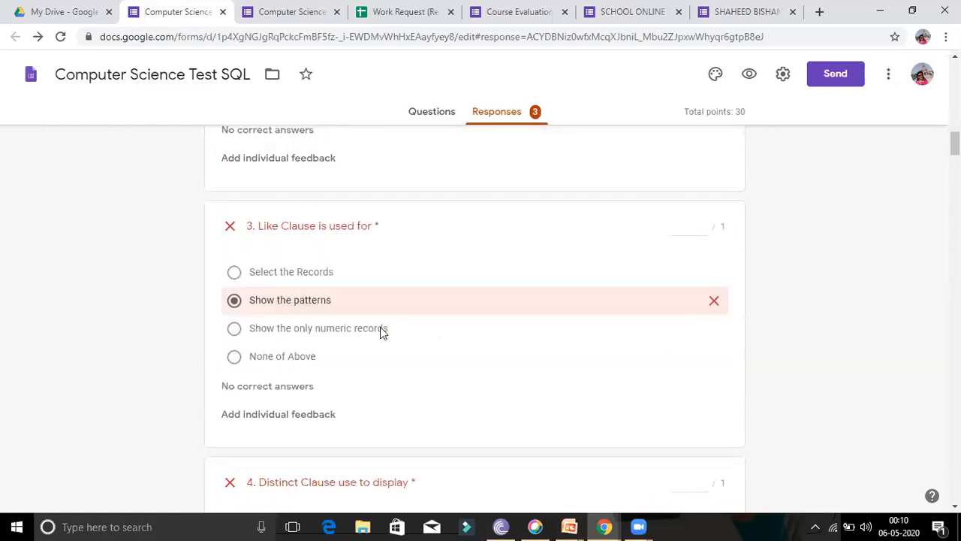
scroll(502, 331, "down", 3)
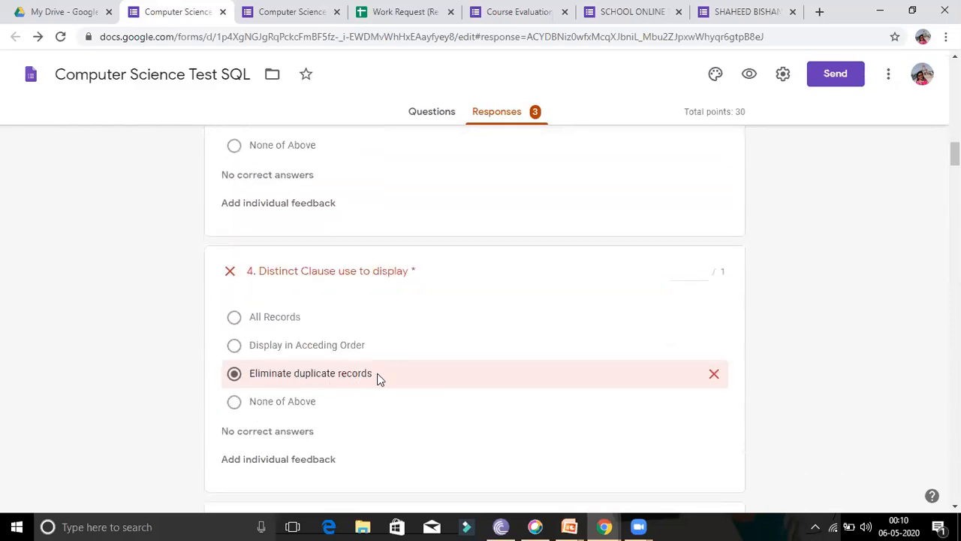
scroll(381, 374, "down", 4)
scroll(381, 363, "down", 2)
scroll(382, 359, "down", 2)
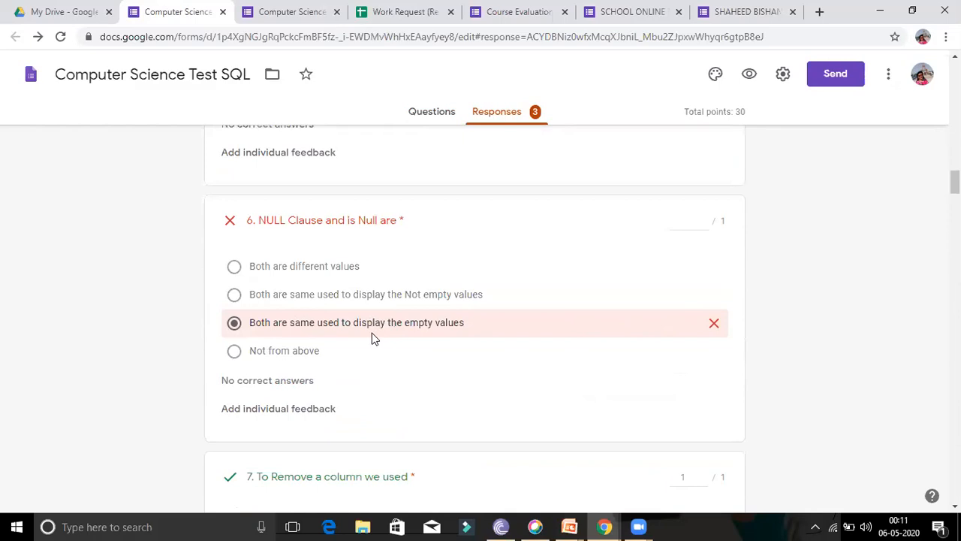
scroll(371, 334, "down", 6)
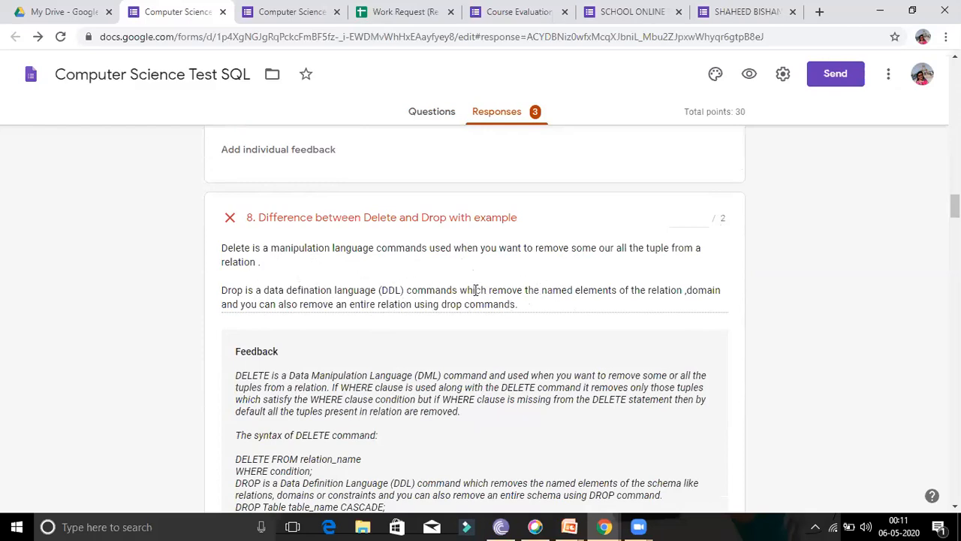
Review the respondent's written answers and feedback from question 9 on ALTER and UPDATE through question 14 on Char and Varchar and beyond.
scroll(475, 290, "down", 5)
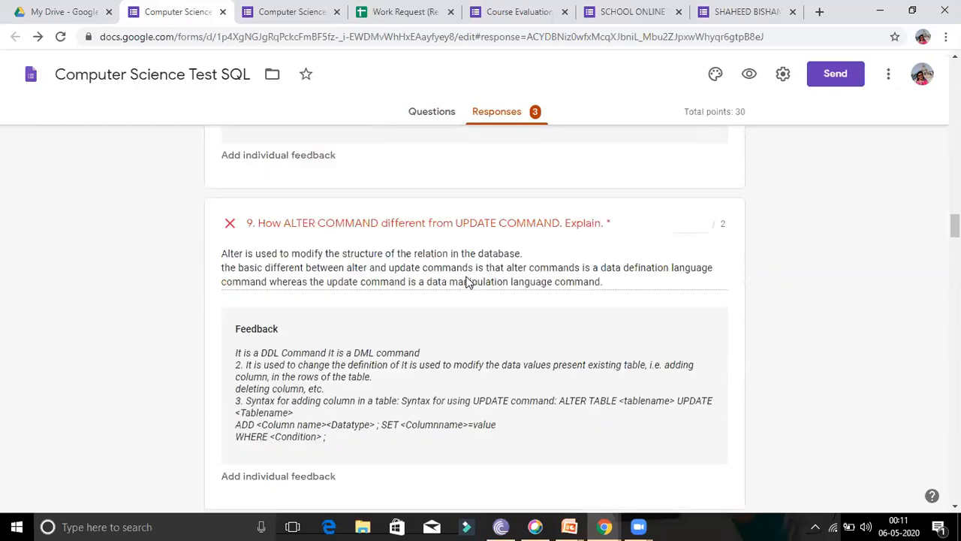
scroll(464, 280, "down", 1)
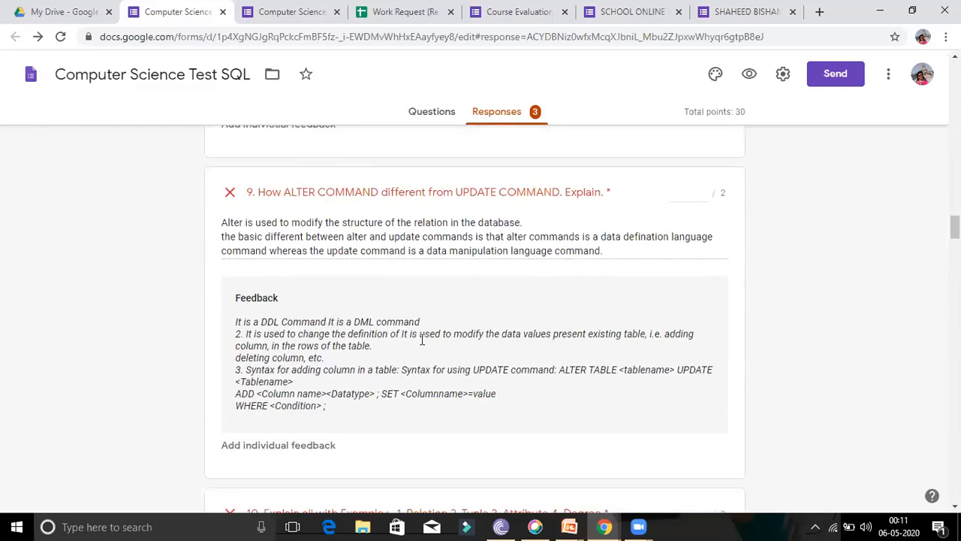
scroll(416, 338, "down", 2)
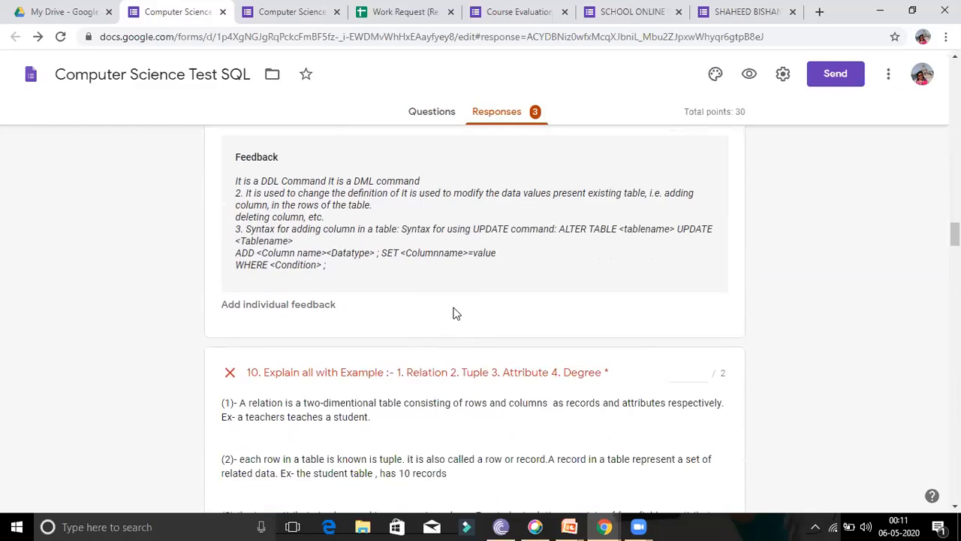
scroll(455, 307, "down", 8)
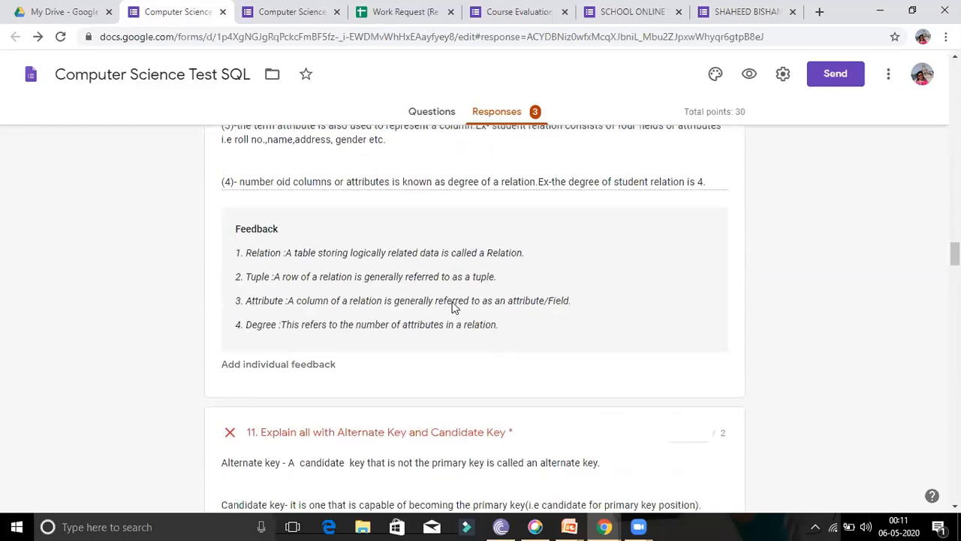
scroll(451, 306, "down", 7)
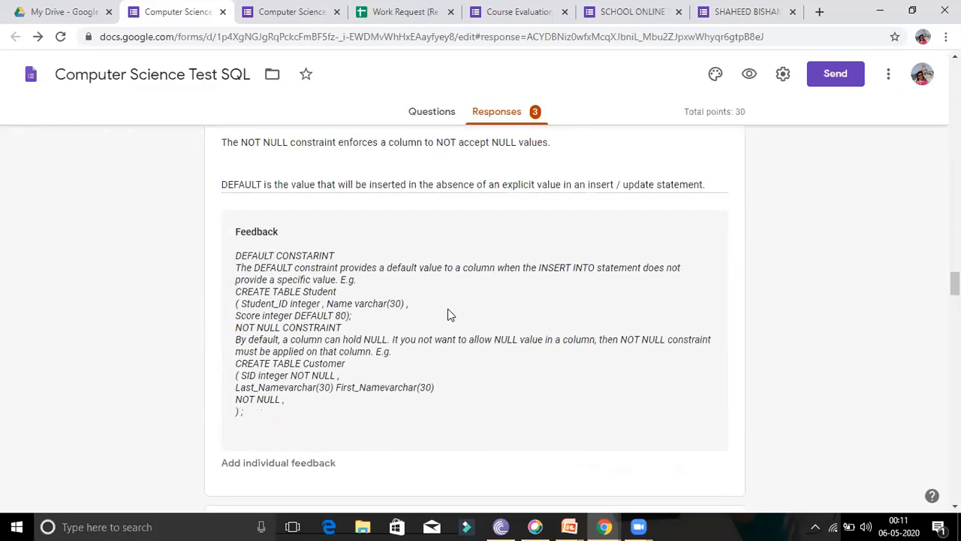
scroll(446, 313, "down", 3)
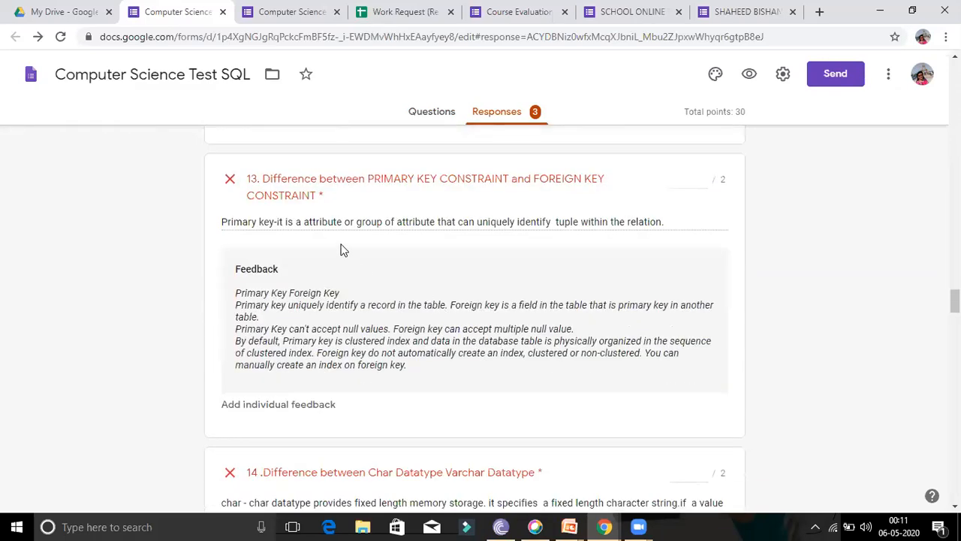
scroll(425, 304, "down", 2)
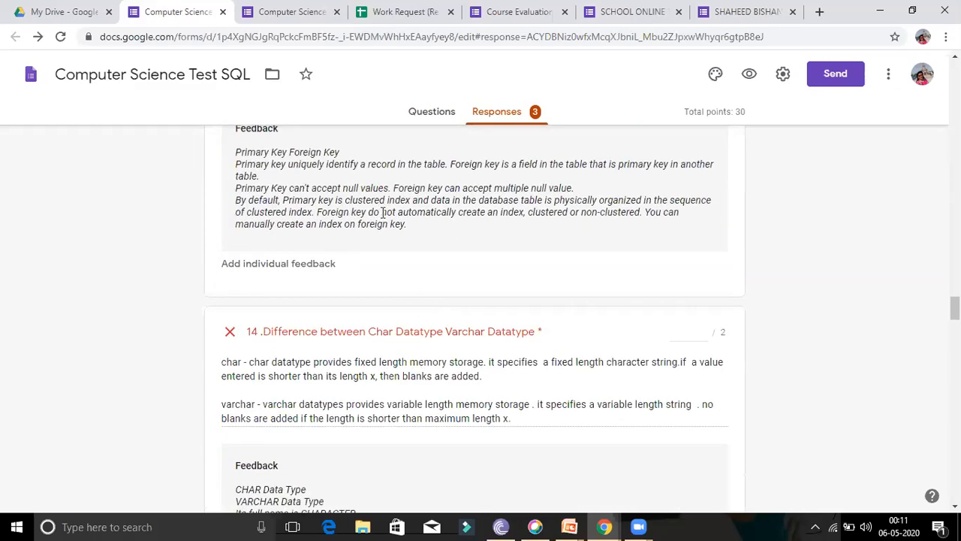
scroll(405, 270, "down", 2)
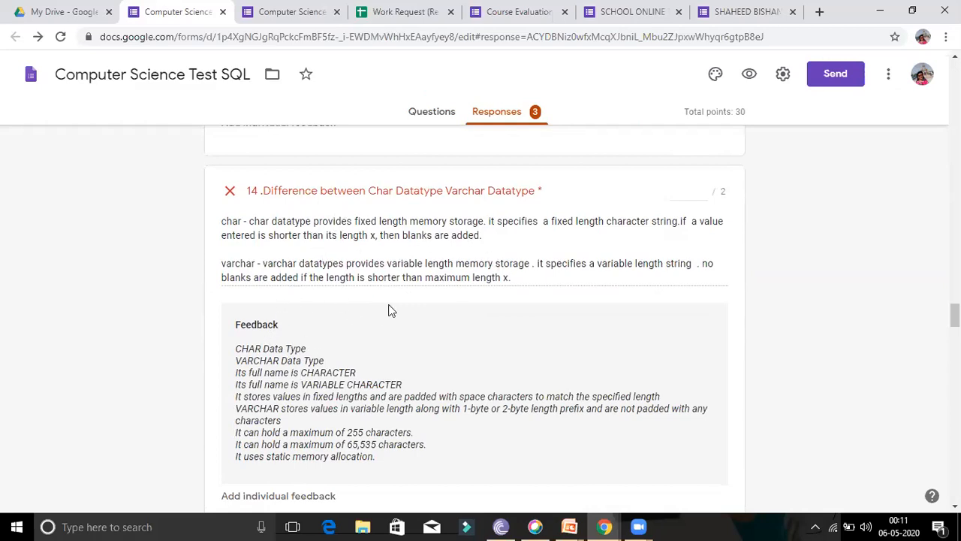
scroll(422, 315, "down", 3)
scroll(428, 291, "down", 12)
scroll(430, 300, "down", 6)
Return to the beginning of this response and check its time, name and email entries and the score header.
scroll(438, 259, "up", 4)
scroll(438, 259, "up", 15)
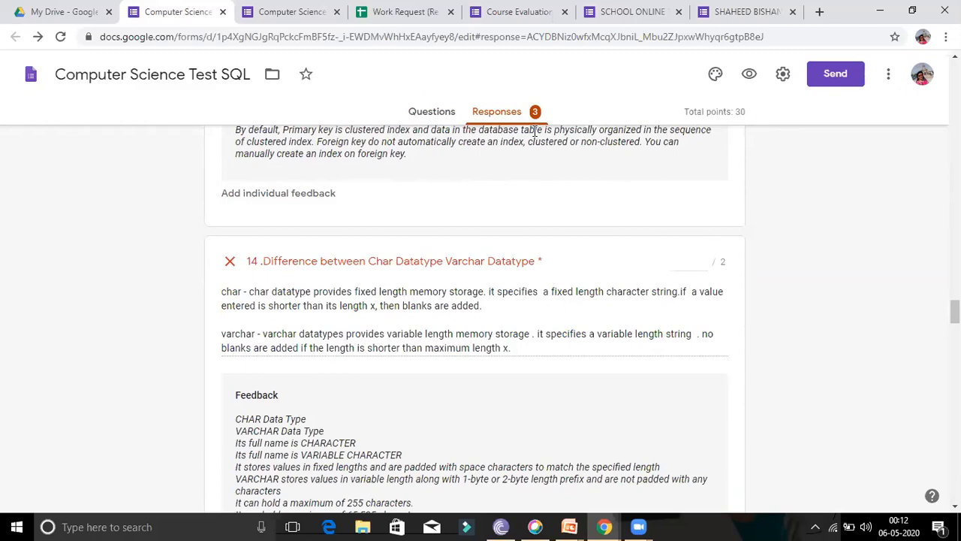
scroll(478, 143, "up", 20)
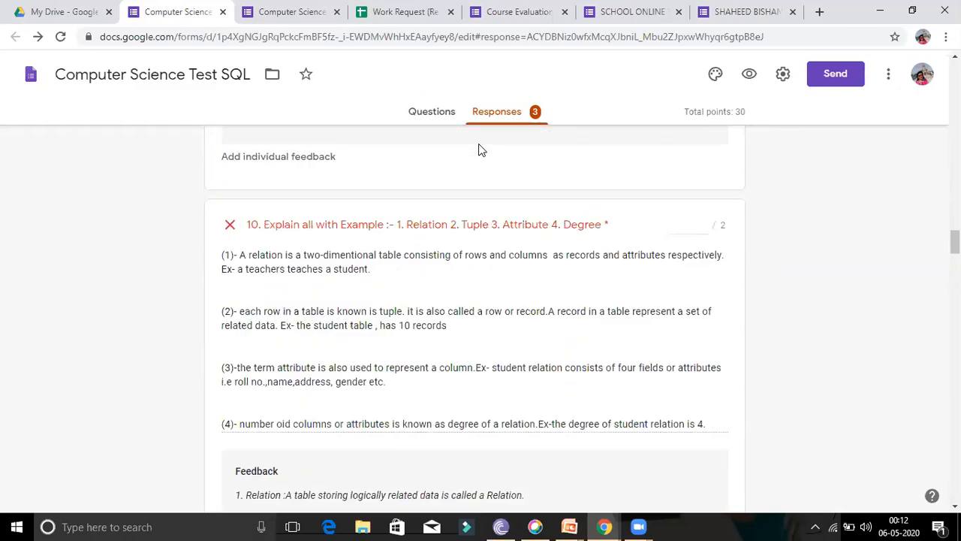
scroll(478, 145, "up", 15)
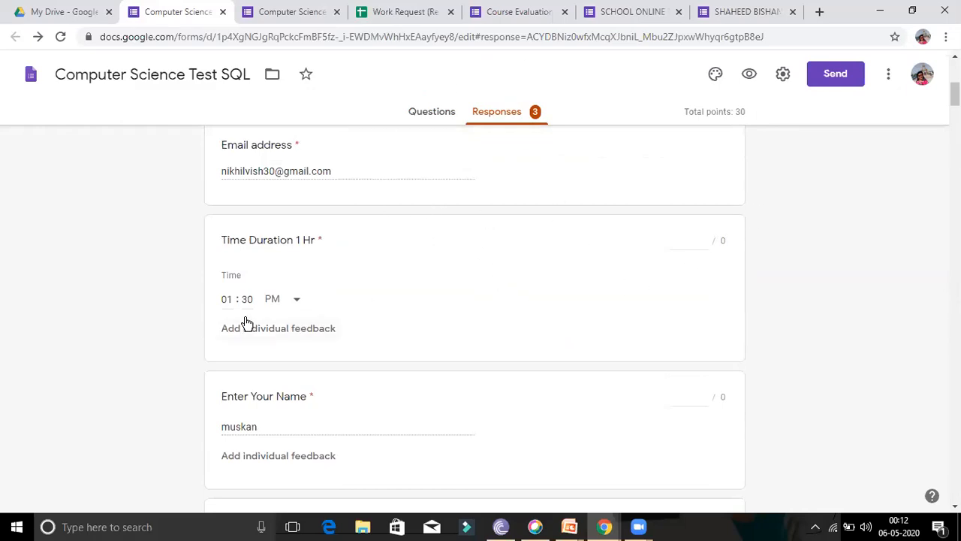
scroll(255, 218, "up", 3)
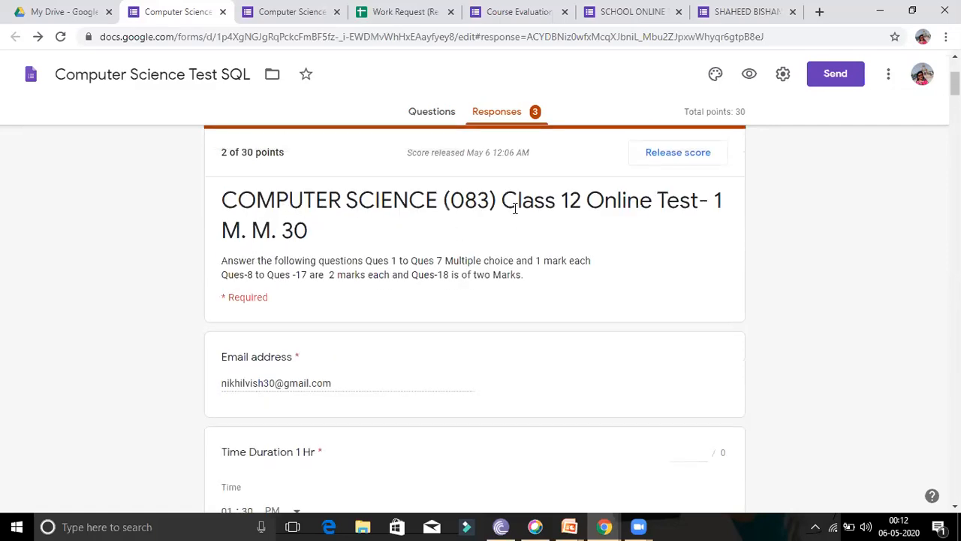
scroll(515, 209, "up", 3)
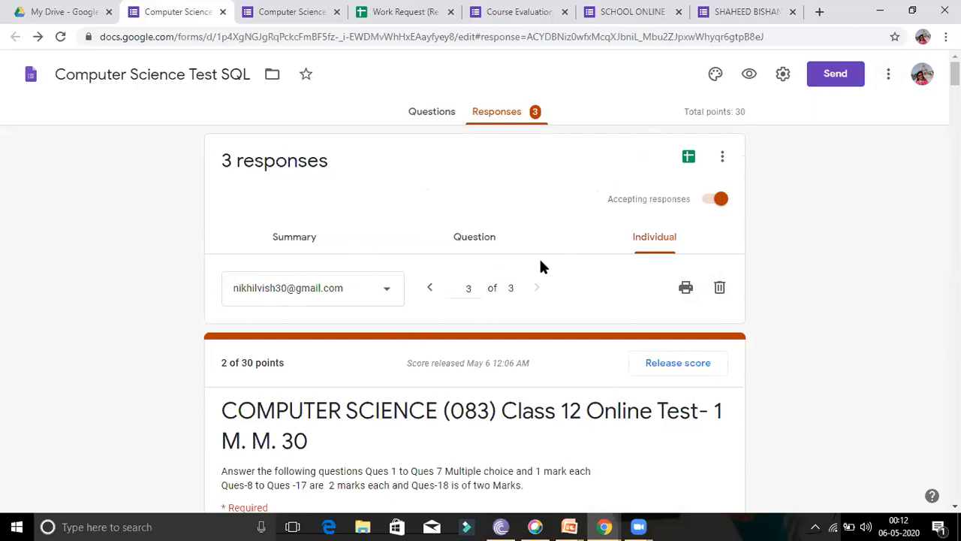
left_click(884, 81)
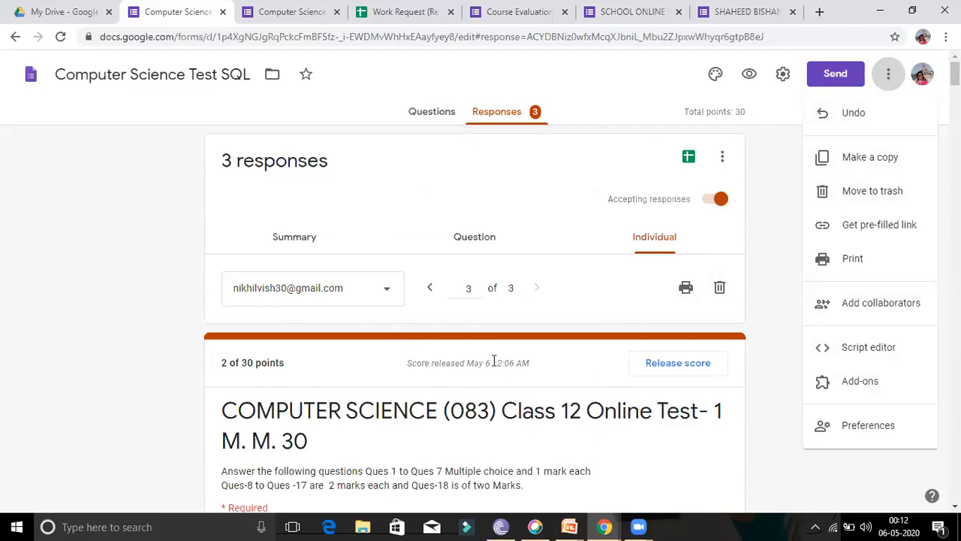
scroll(516, 323, "down", 2)
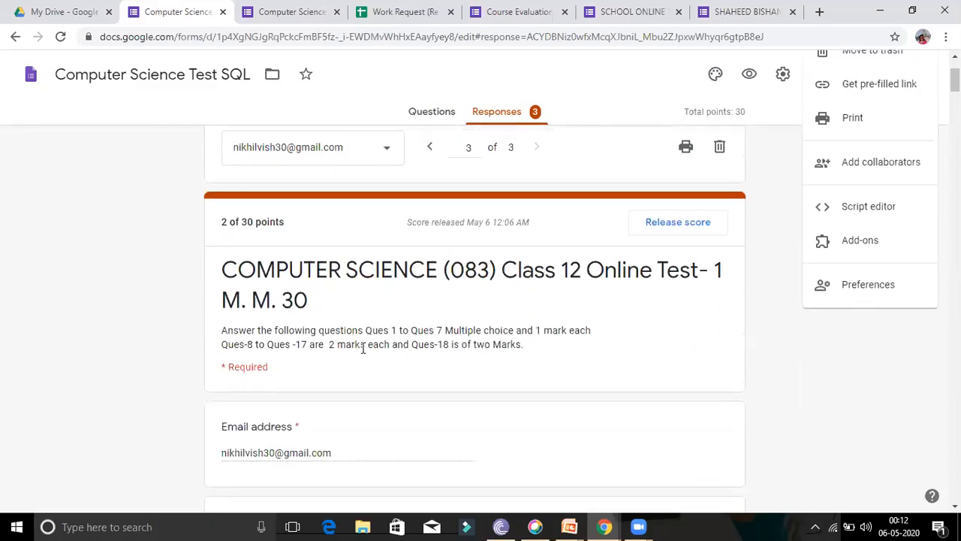
scroll(440, 316, "down", 15)
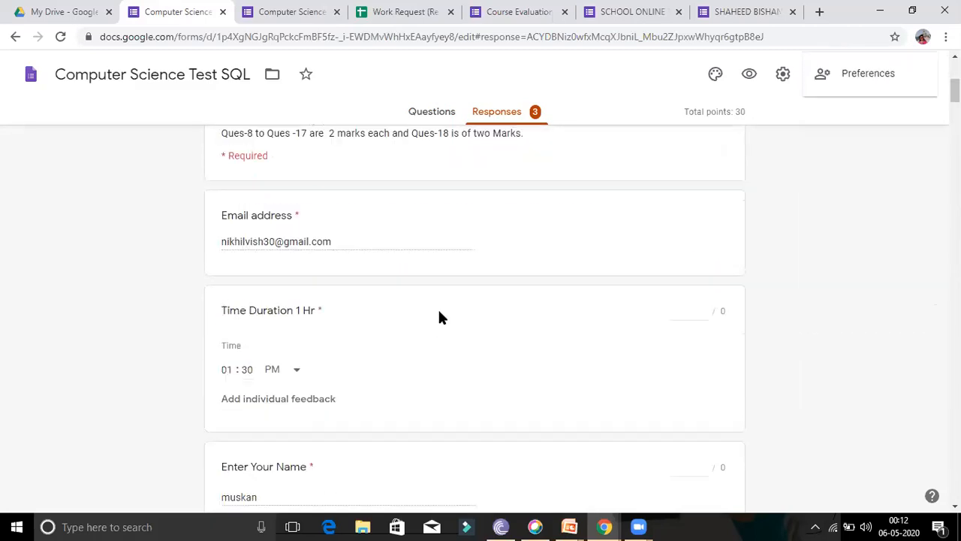
scroll(434, 299, "down", 10)
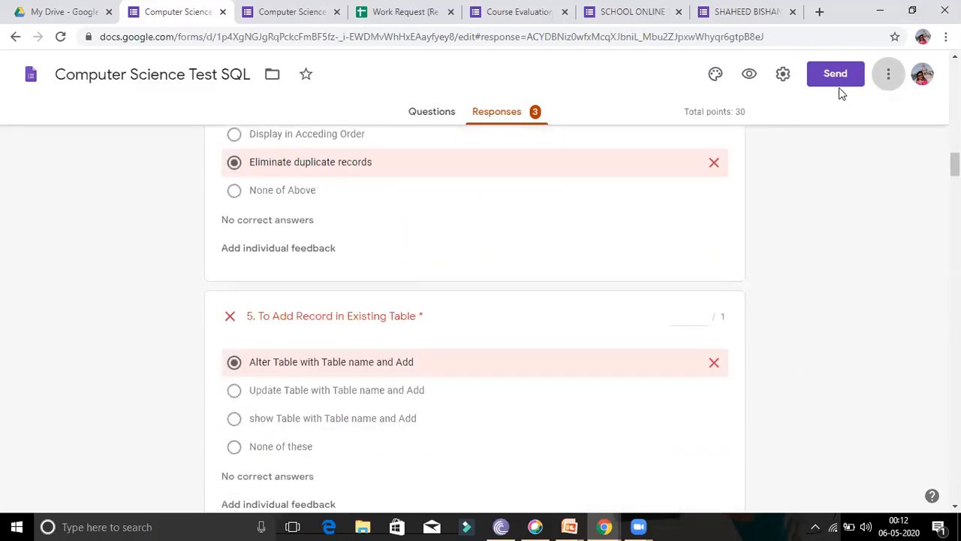
scroll(837, 79, "up", 20)
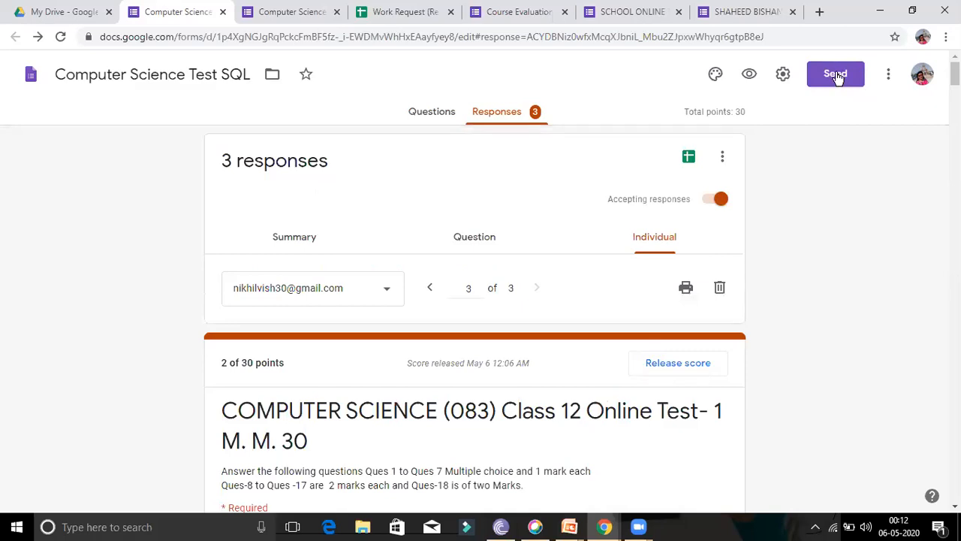
Open the form's send options, shorten its share link and copy the shortened URL.
left_click(836, 74)
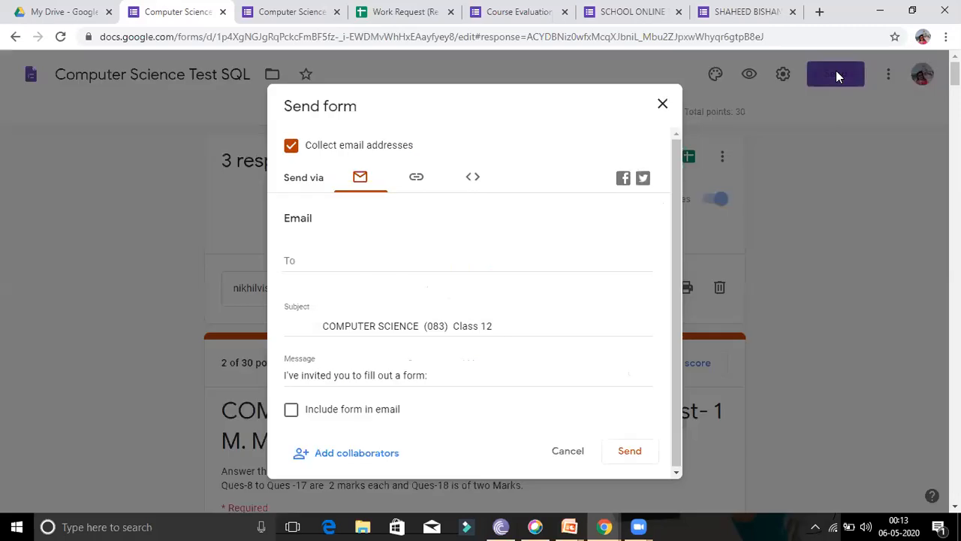
left_click(416, 181)
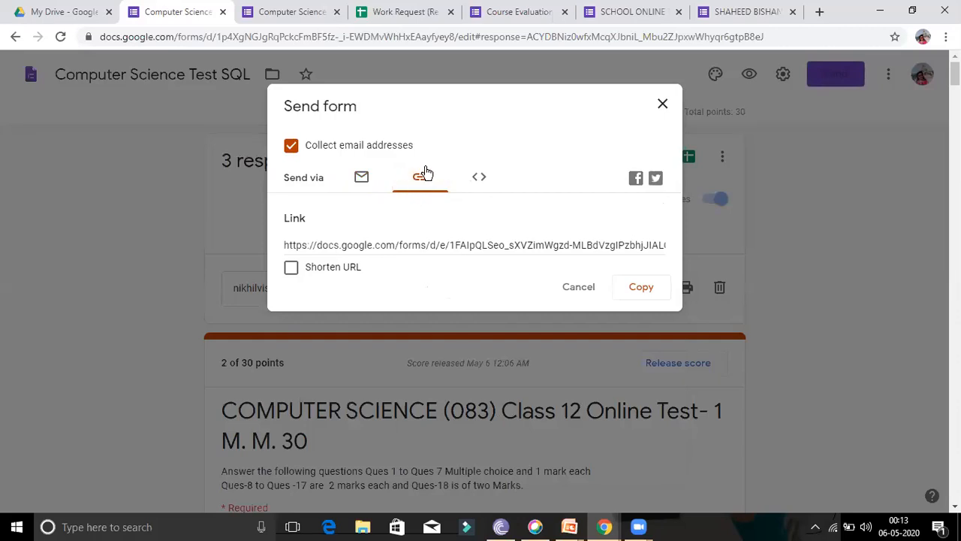
left_click(293, 268)
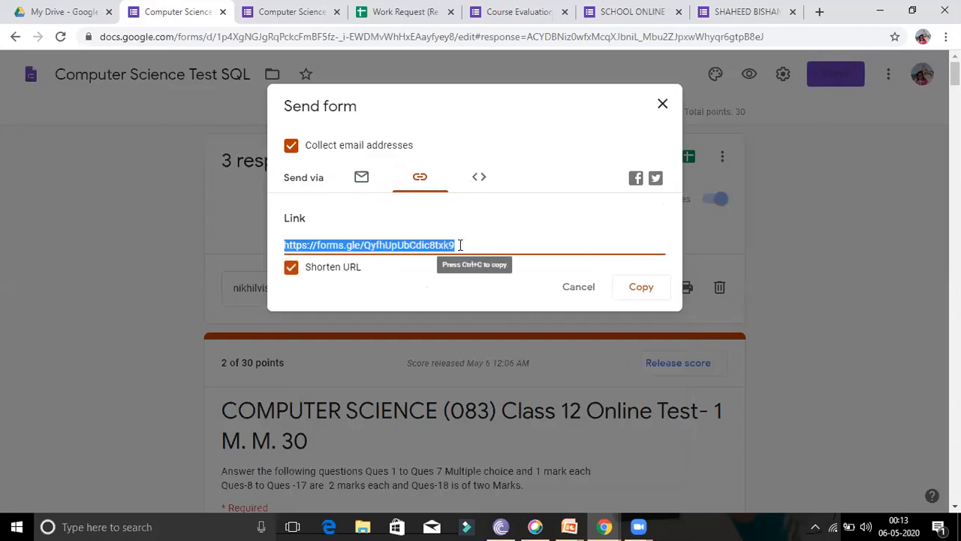
Email the form to the recipient's address, replacing the invitation message with the copied short form link.
left_click(362, 178)
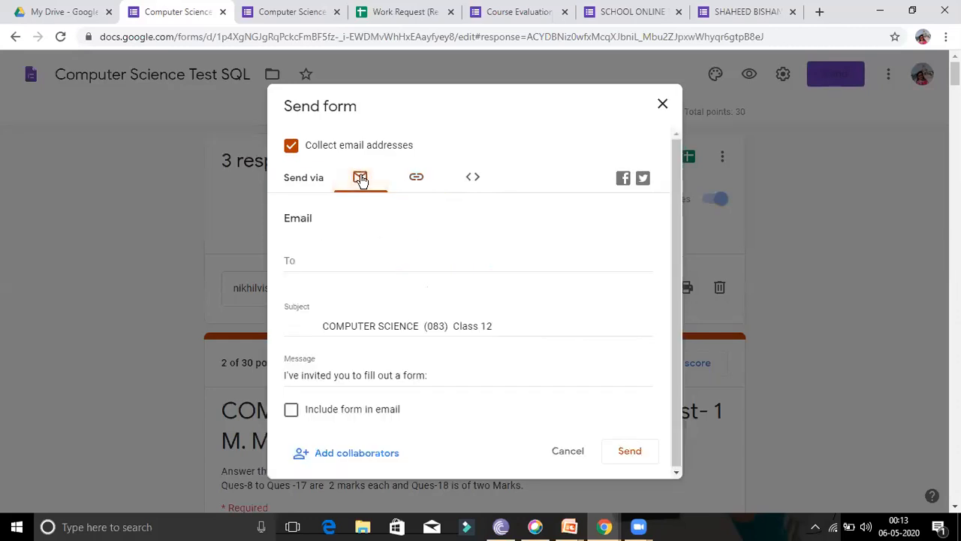
left_click(331, 259)
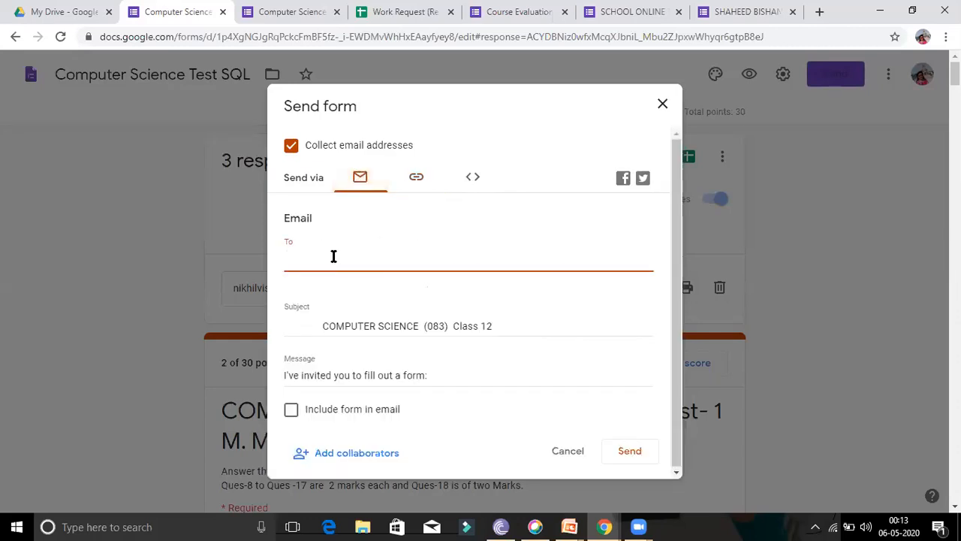
type("N")
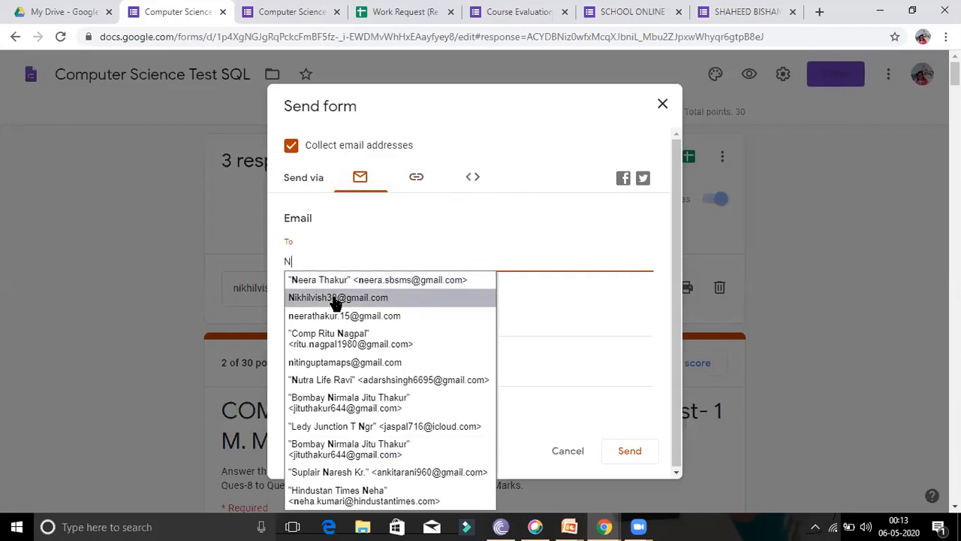
left_click(334, 315)
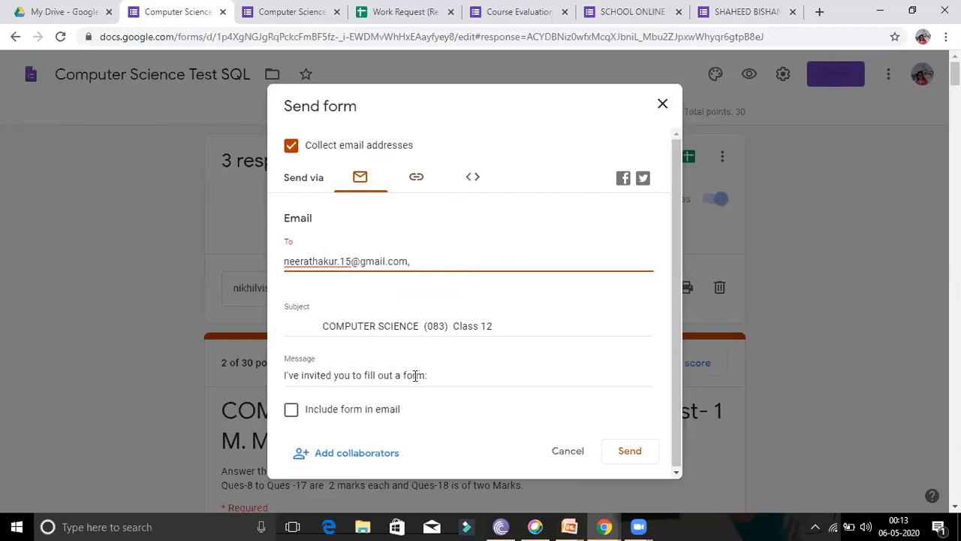
left_click_drag(441, 376, 251, 381)
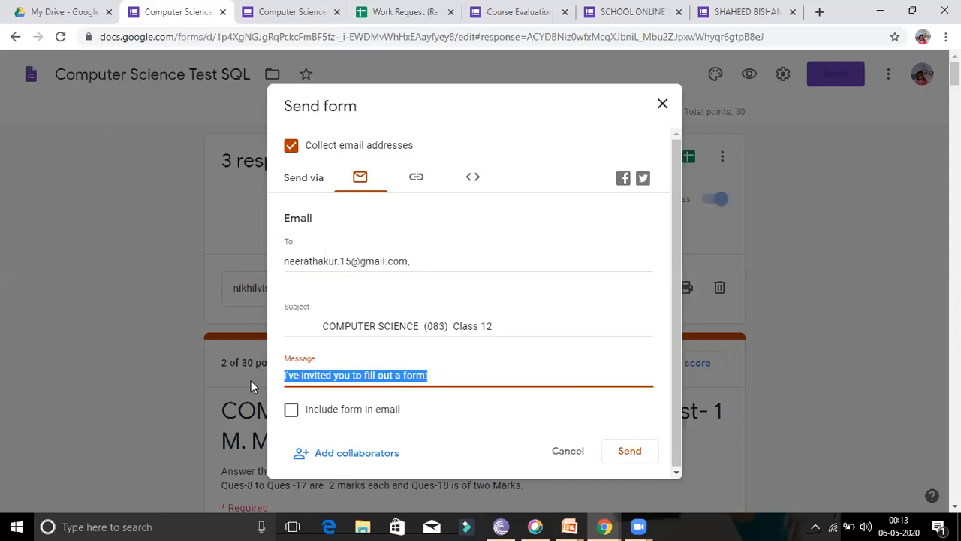
type("https://forms.gle/QyfhUpUbCdic8txk9")
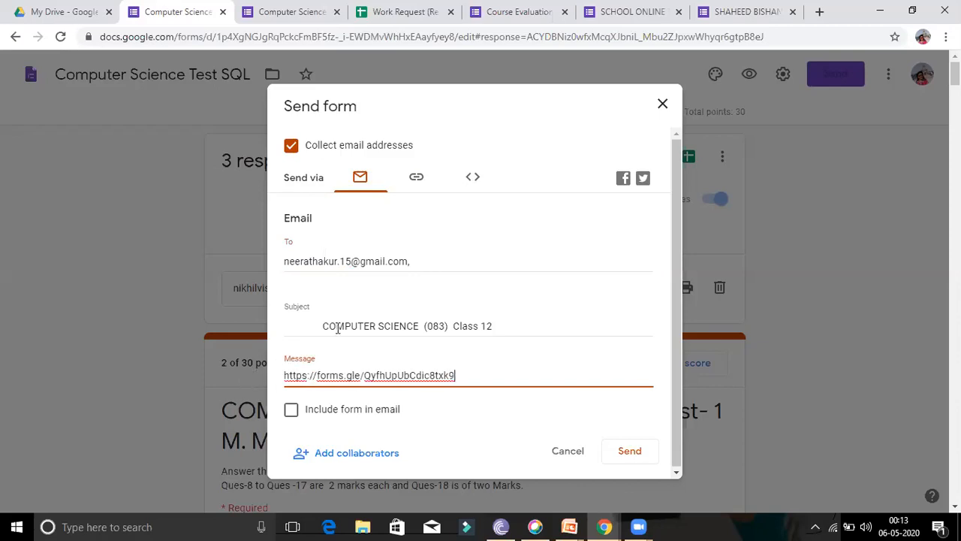
left_click(633, 452)
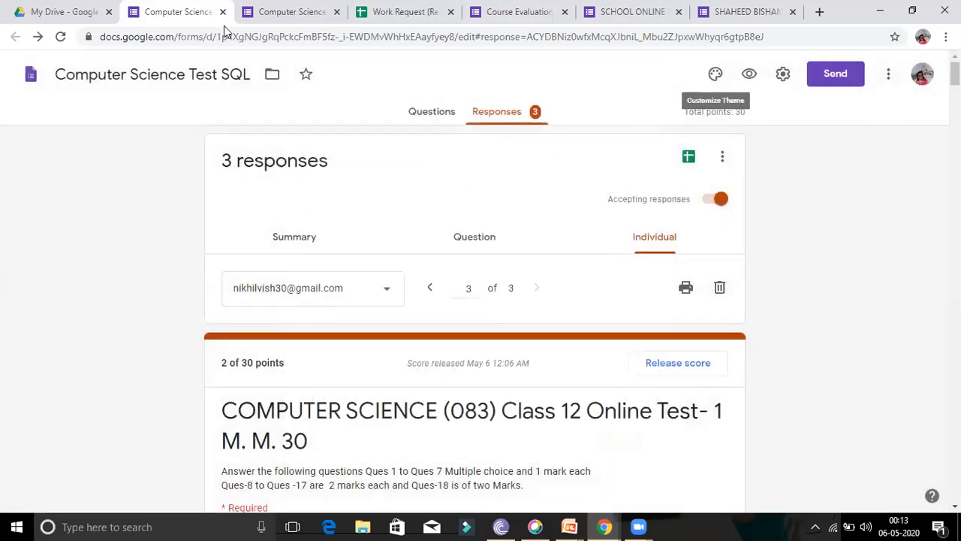
Switch to Google Drive and open Gmail from its Google apps.
left_click(49, 13)
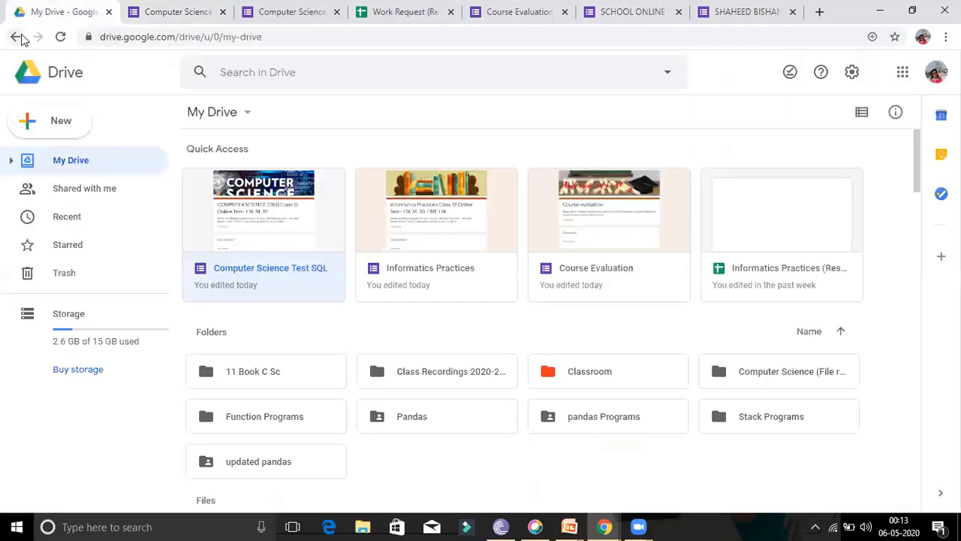
left_click(903, 72)
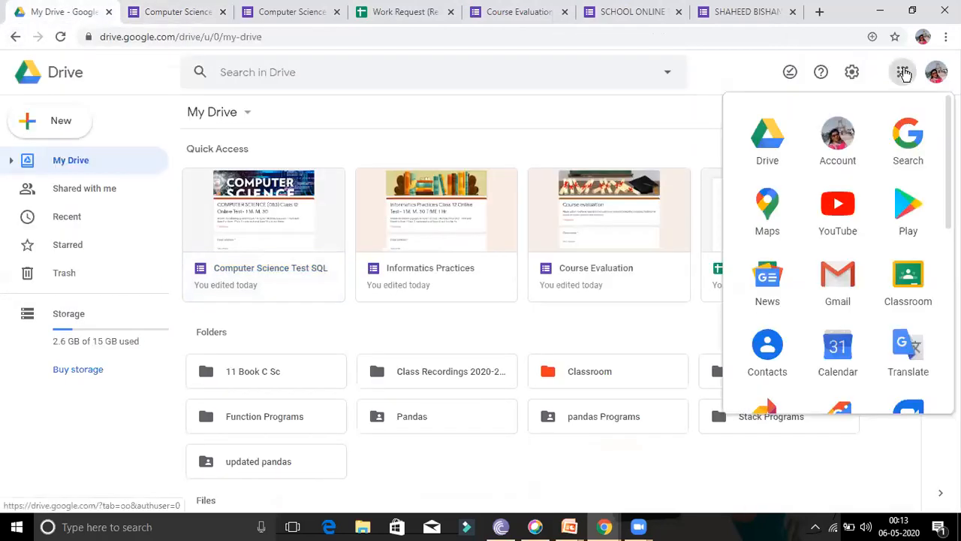
left_click(838, 275)
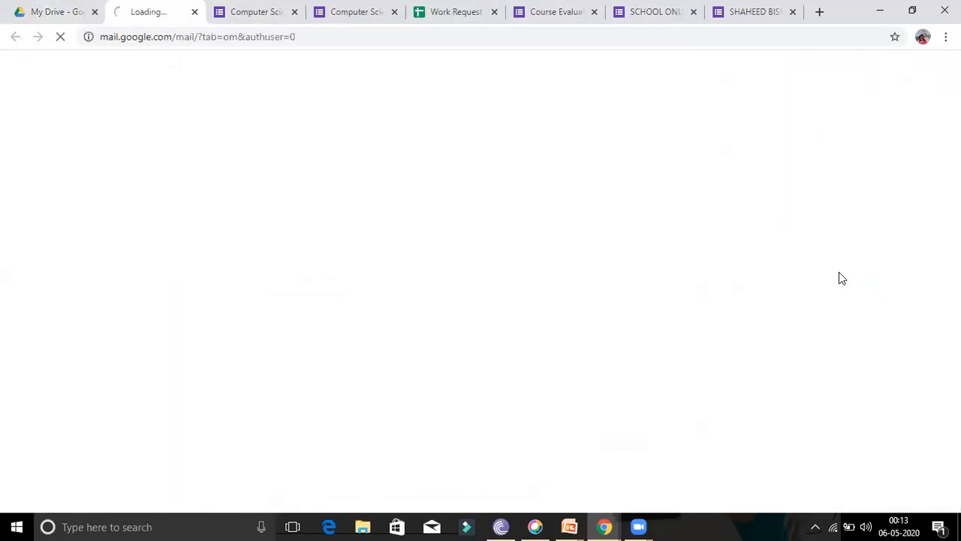
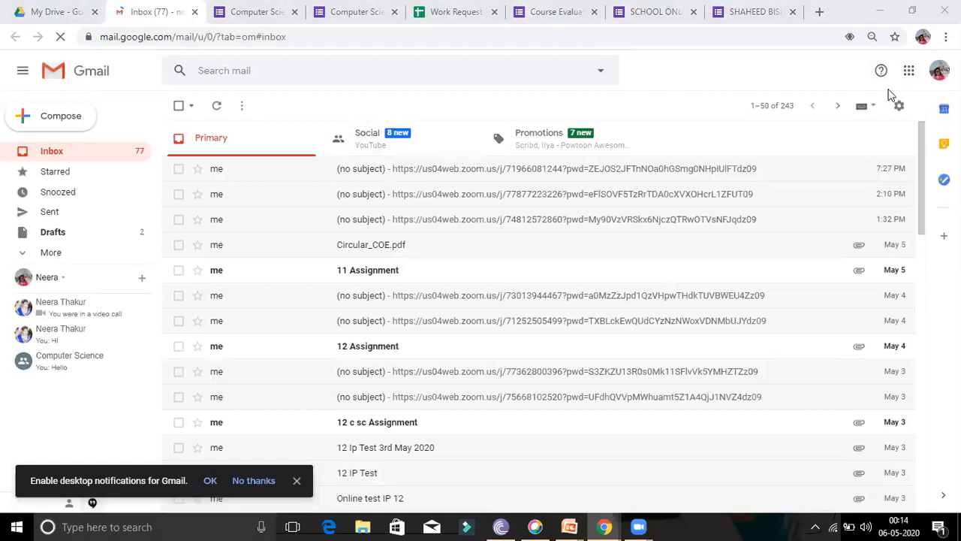
Switch to the recipient's Gmail account and open the "COMPUTER SCIENCE (083) Class 12 Online Test- 1 M. M. 30" email.
left_click(939, 74)
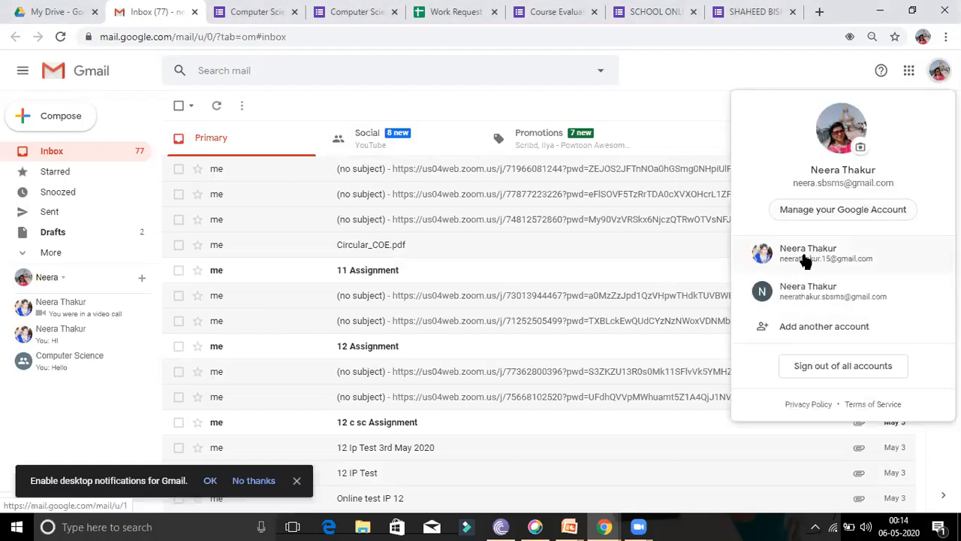
left_click(808, 253)
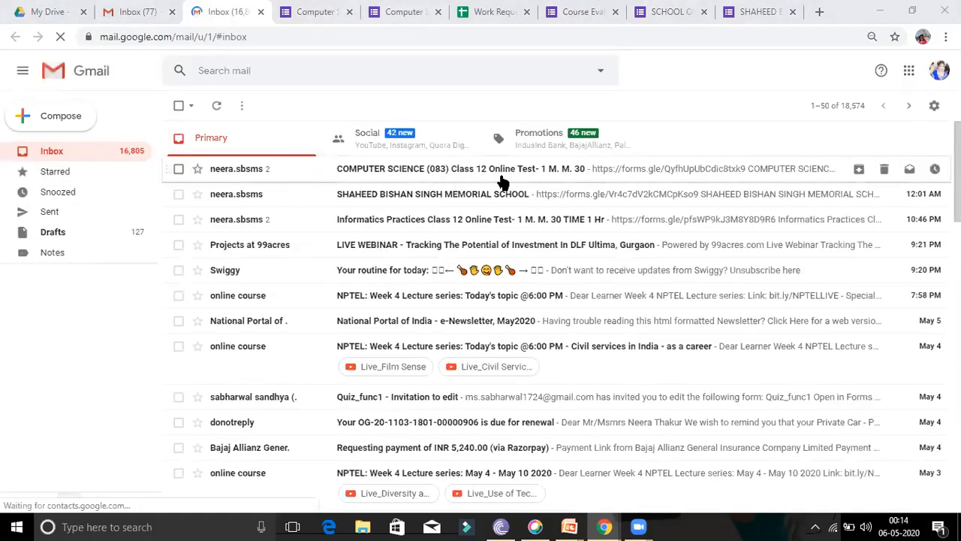
left_click(532, 170)
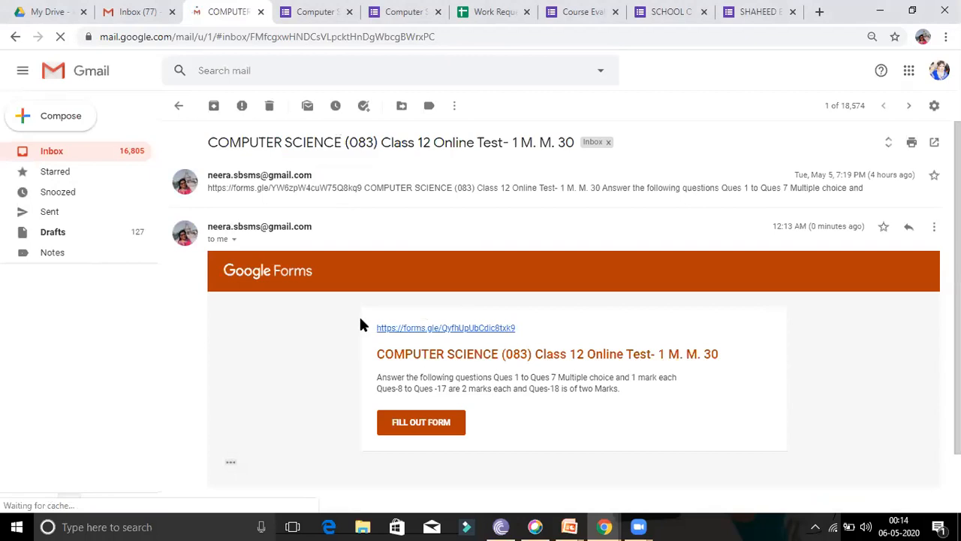
Open the Computer Science test form from the short link in the latest Google Forms email.
left_click_drag(372, 328, 543, 330)
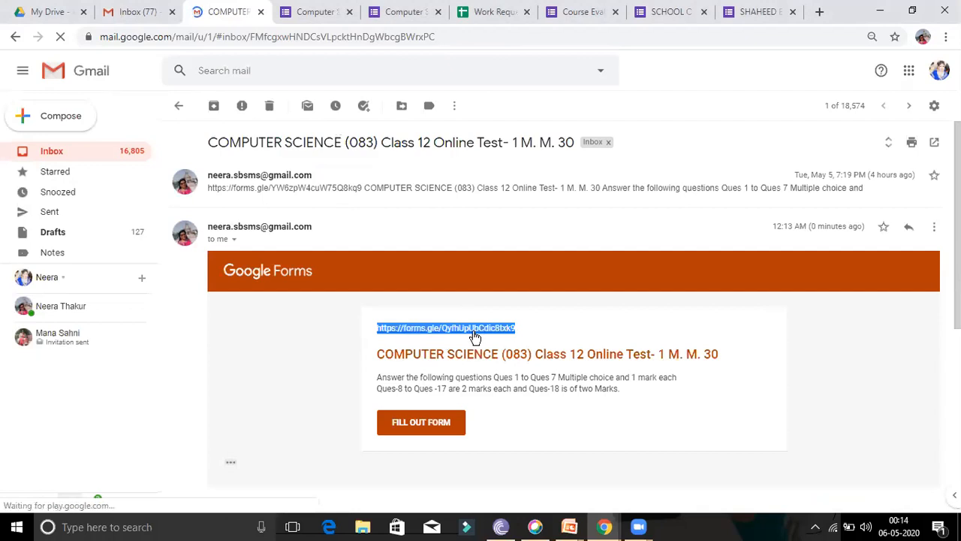
left_click(629, 179)
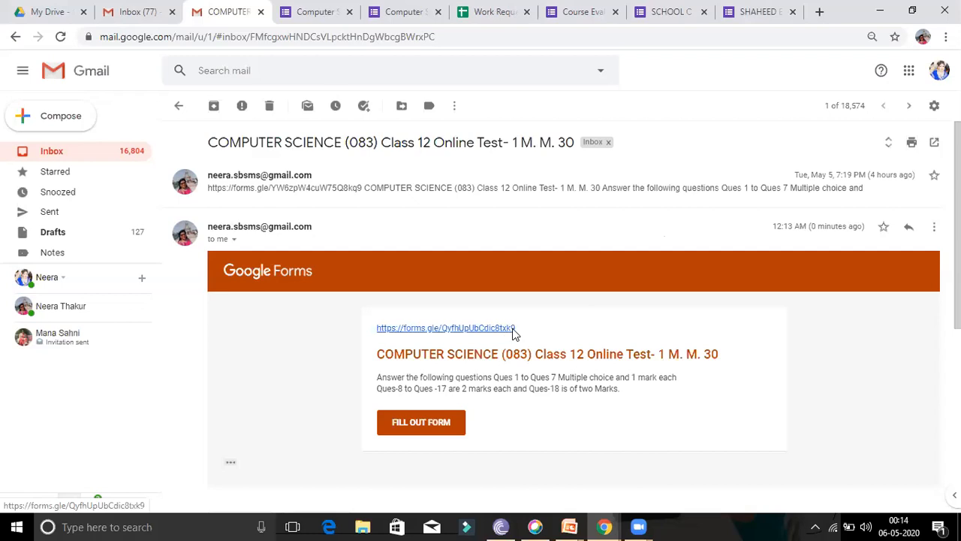
left_click(462, 331)
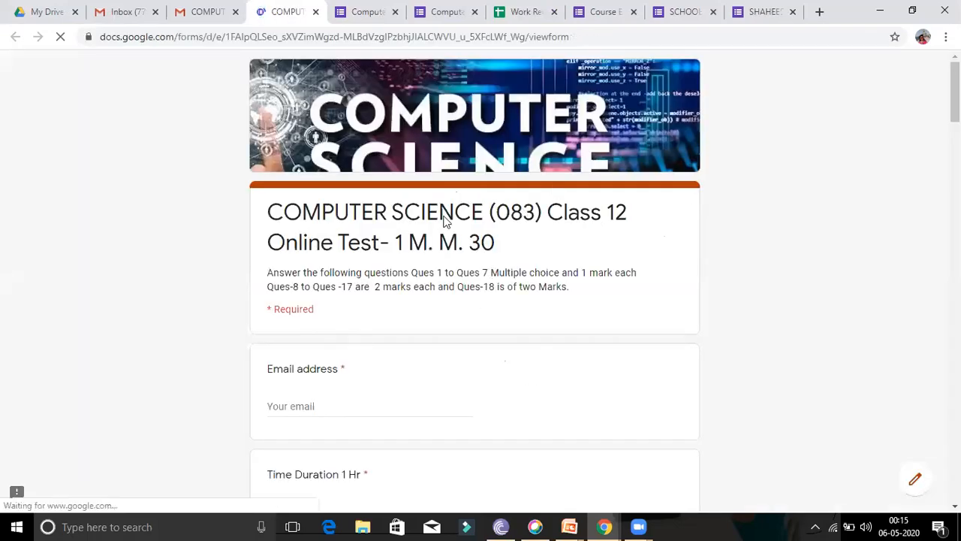
Examine the test form's multiple-choice and written-answer questions, returning to the form's header.
scroll(455, 263, "down", 3)
scroll(451, 259, "down", 10)
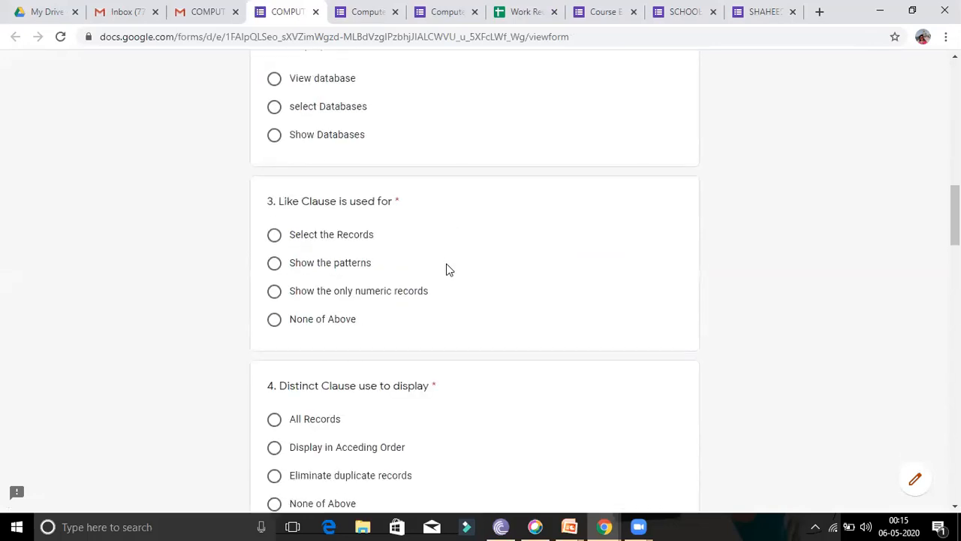
scroll(448, 269, "down", 14)
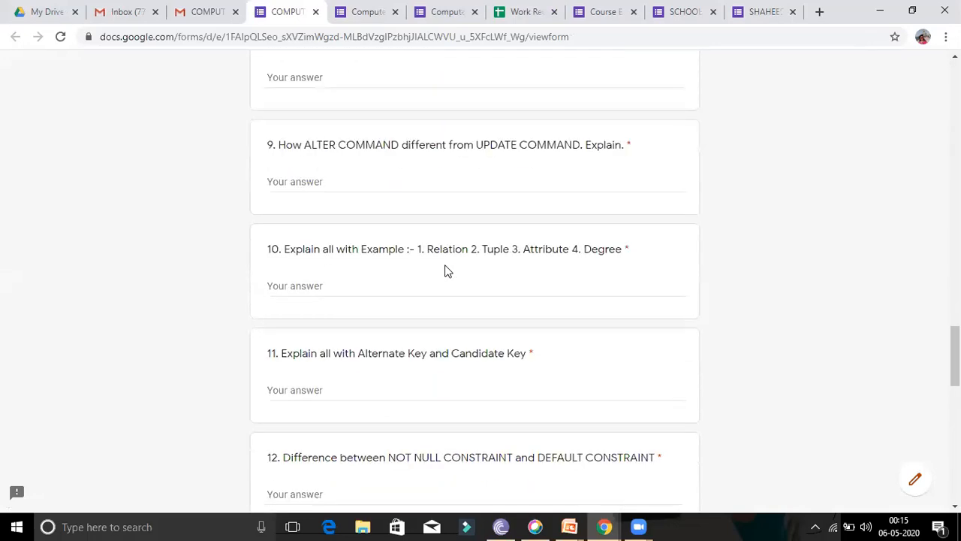
scroll(446, 272, "down", 7)
scroll(457, 251, "up", 12)
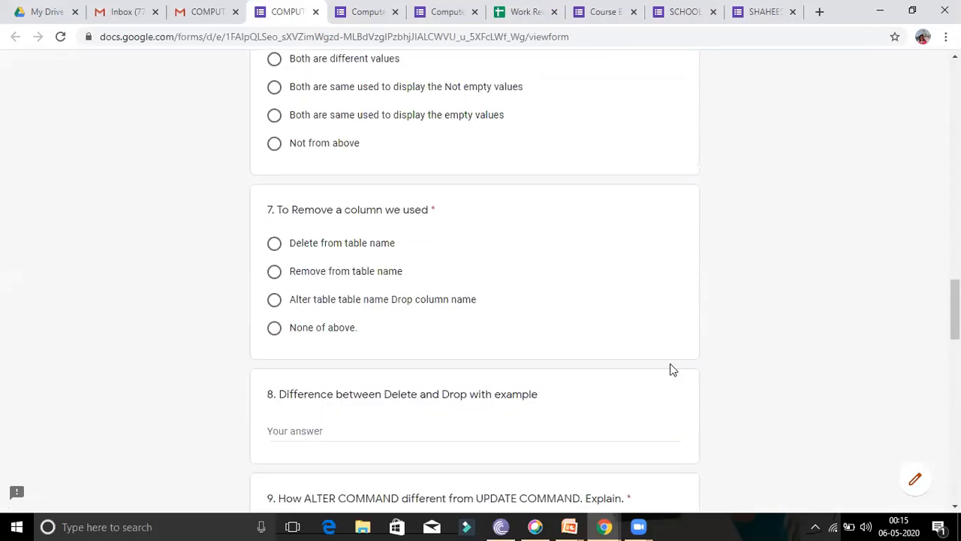
scroll(657, 409, "up", 1)
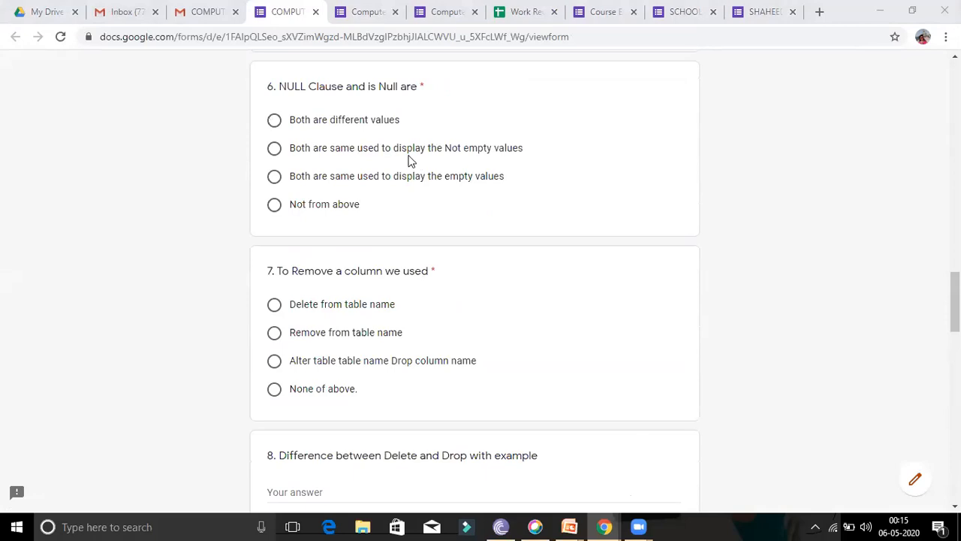
scroll(410, 160, "up", 10)
scroll(410, 159, "up", 12)
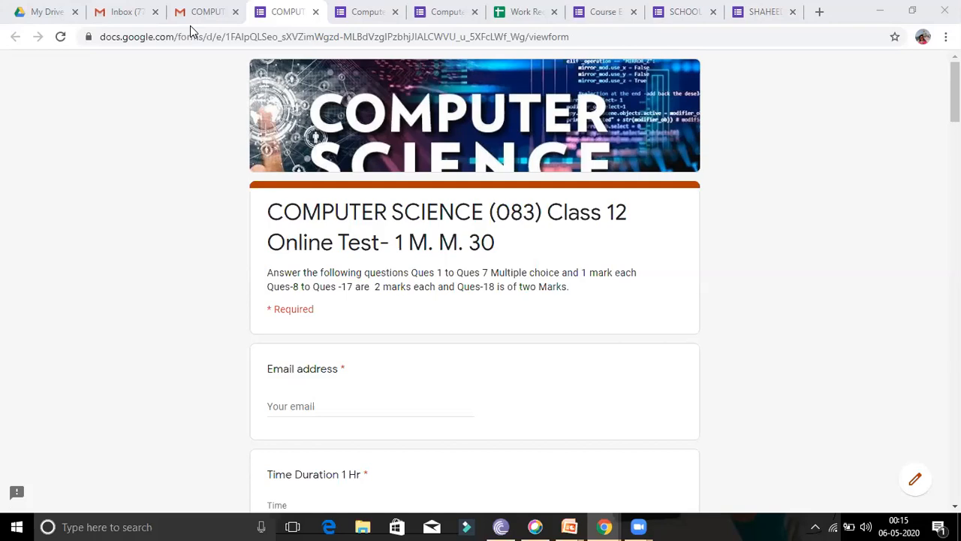
Switch to the PowerPoint slide show and advance to the closing "THANK YOU" slide.
key("alt+Tab")
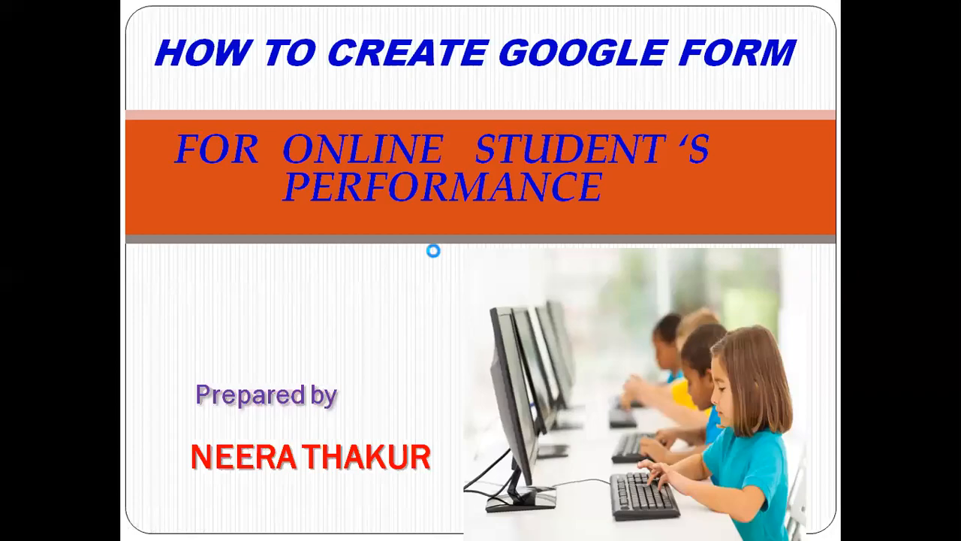
left_click(433, 251)
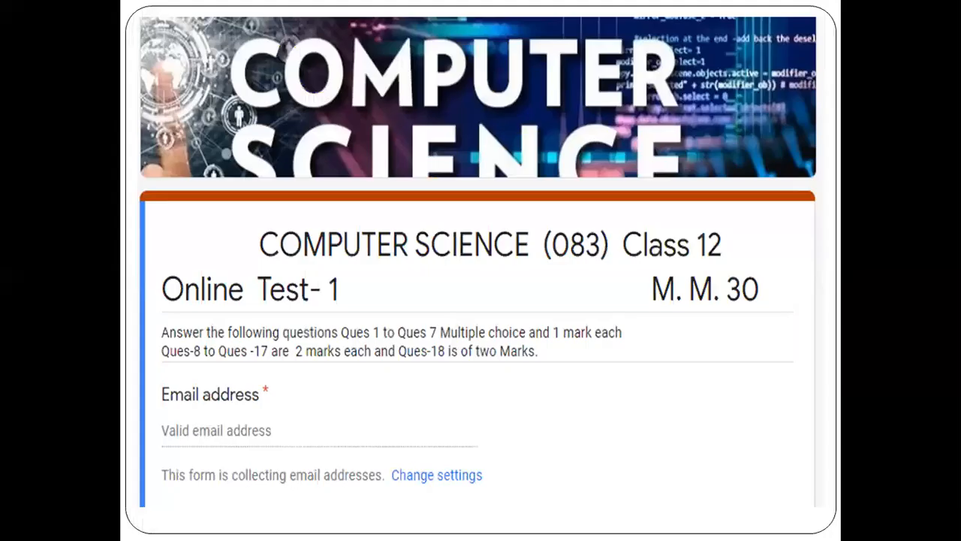
key("Right")
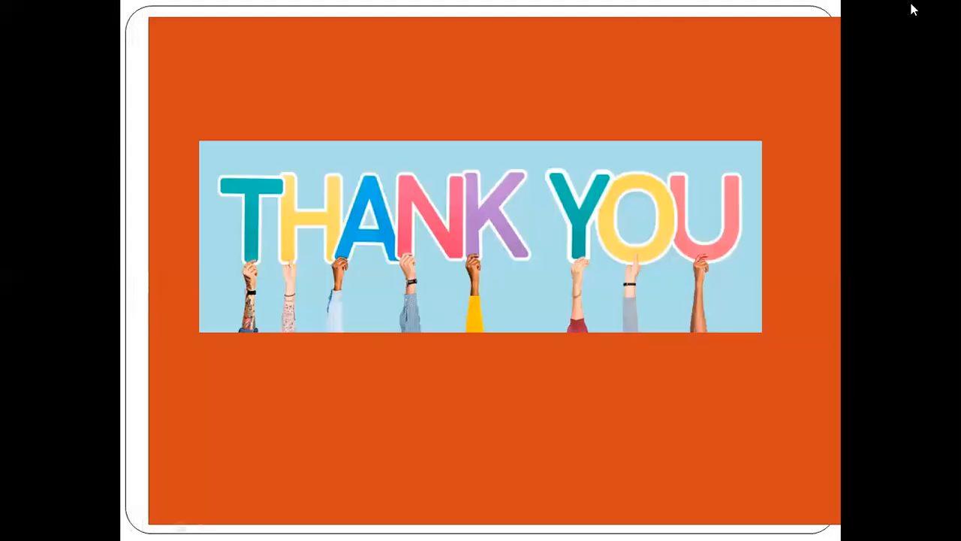